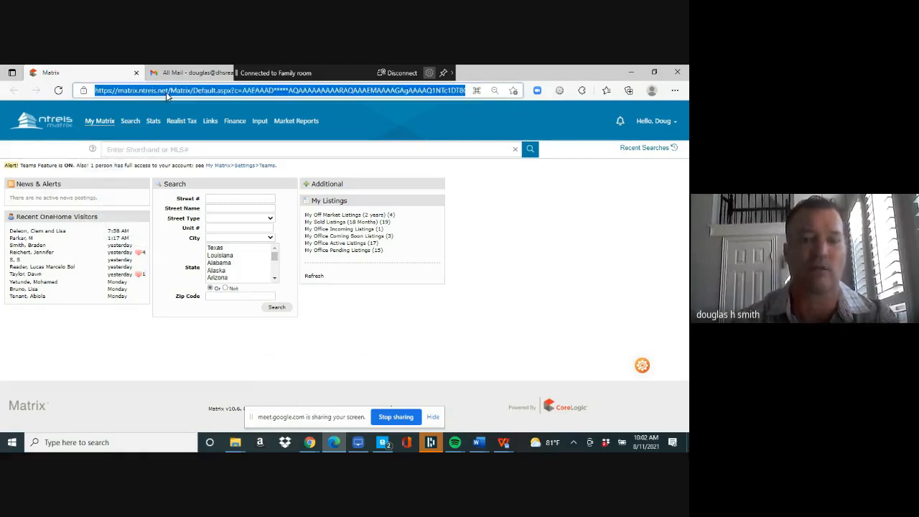
- Load the NTREIS Matrix home page from the 'mat' address in the browser
{"action": "type", "text": "mat"}
{"action": "key", "text": "Return"}
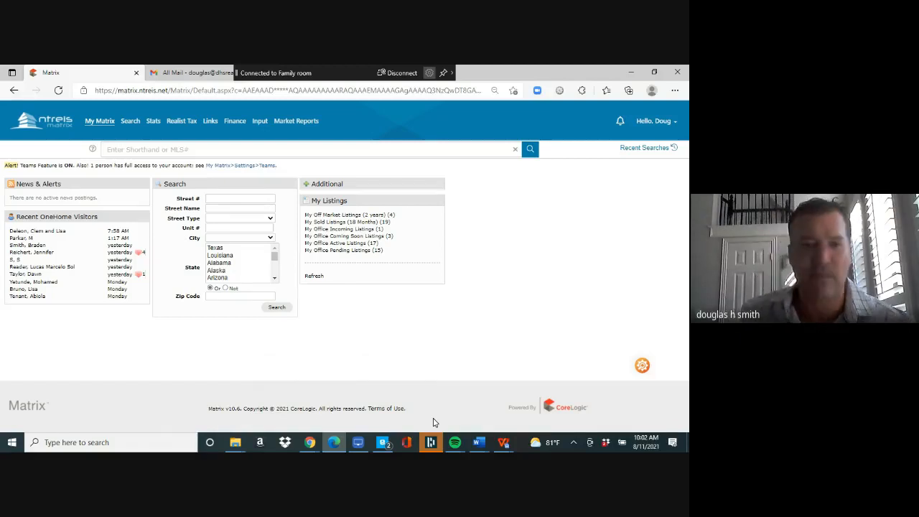
- Bring the Google Meet call forward and admit the waiting guest
{"action": "left_click", "coordinate": [311, 443]}
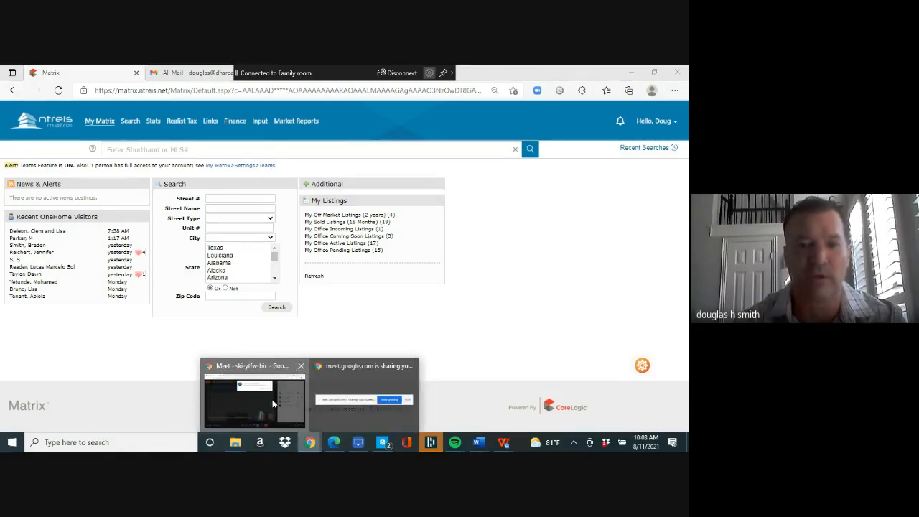
{"action": "left_click", "coordinate": [272, 400]}
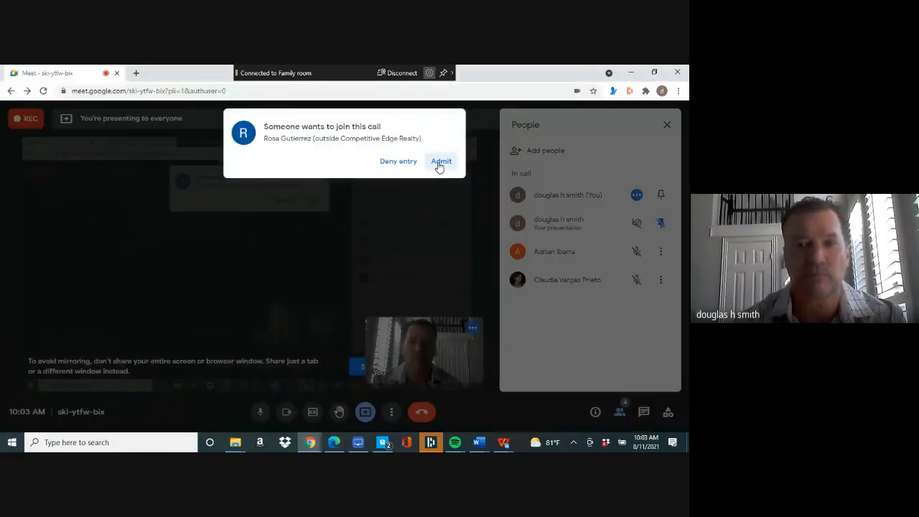
{"action": "left_click", "coordinate": [438, 163]}
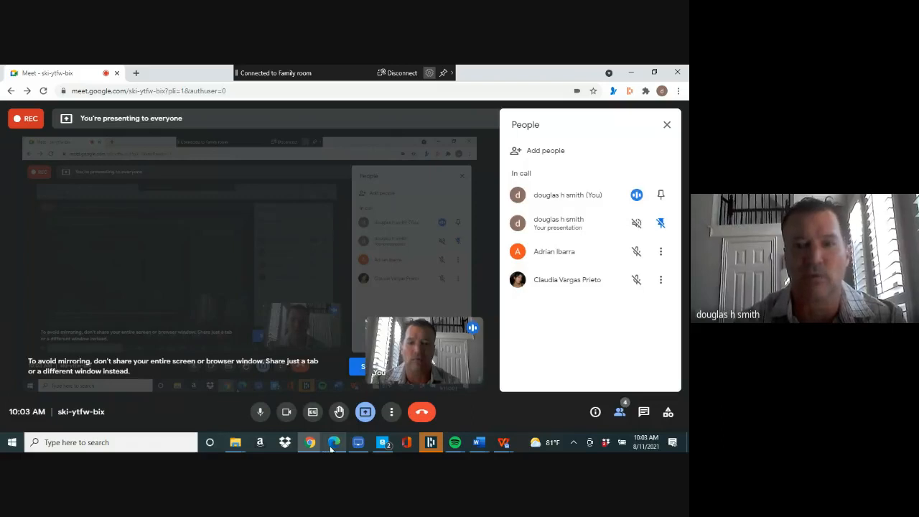
- Switch from the Meet call back to the Matrix home page in Edge
{"action": "left_click", "coordinate": [332, 446]}
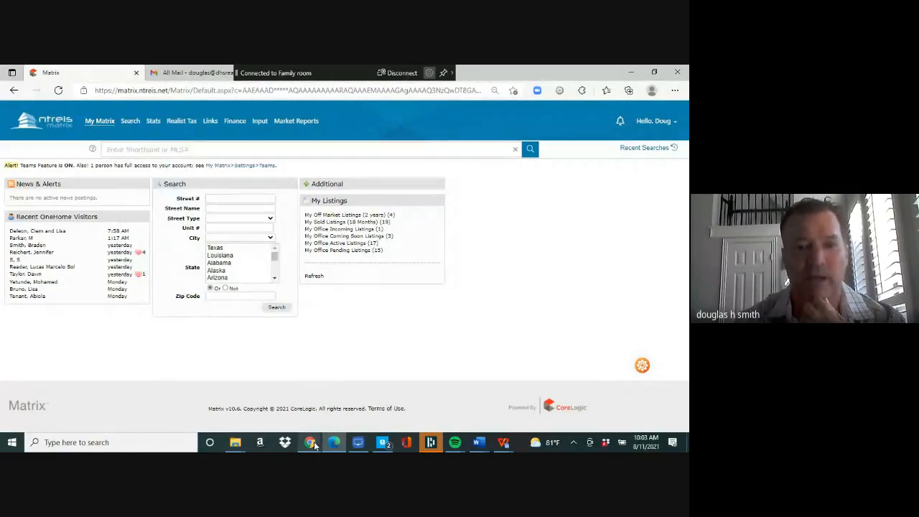
{"action": "mouse_move", "coordinate": [314, 445]}
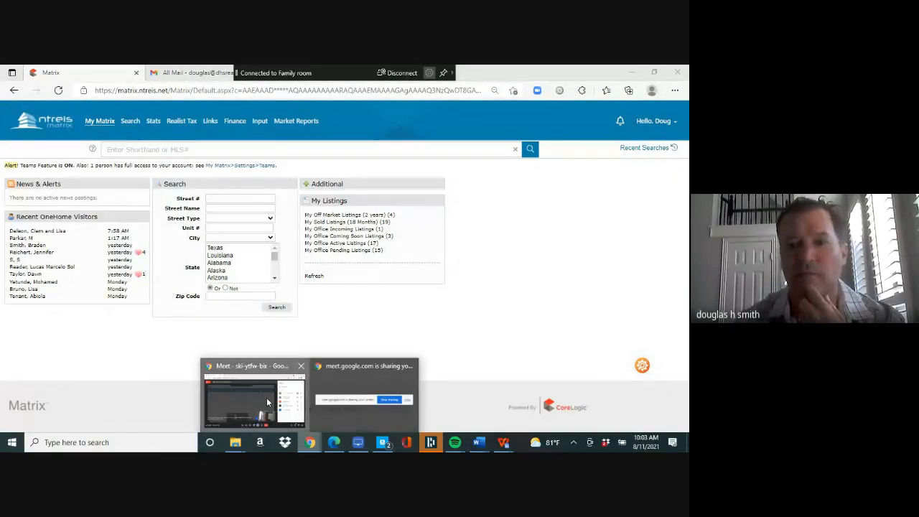
{"action": "left_click", "coordinate": [267, 398]}
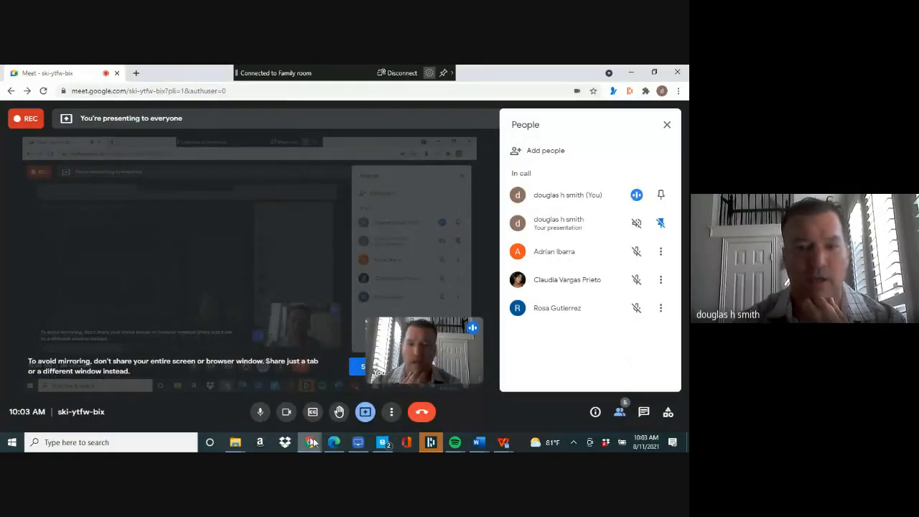
{"action": "left_click", "coordinate": [335, 442]}
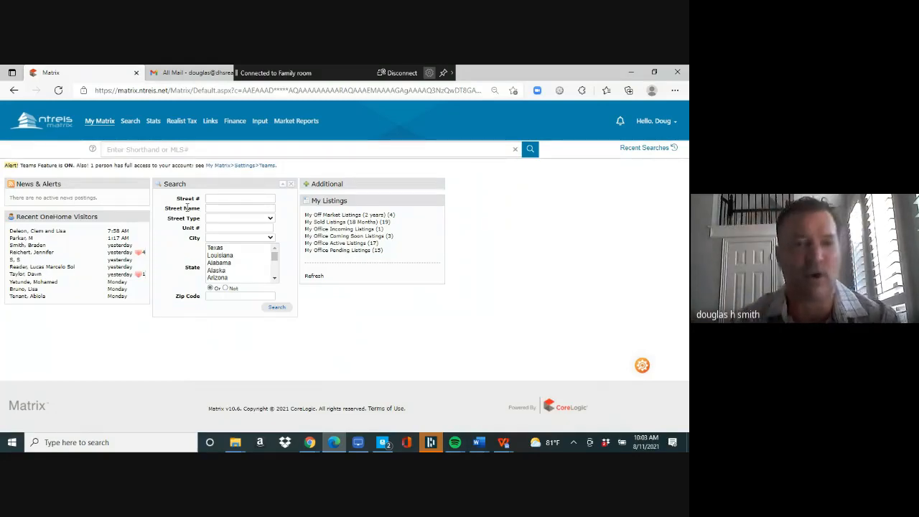
- Run a residential quick search priced 0-300 and plot the results on the map
{"action": "mouse_move", "coordinate": [131, 122]}
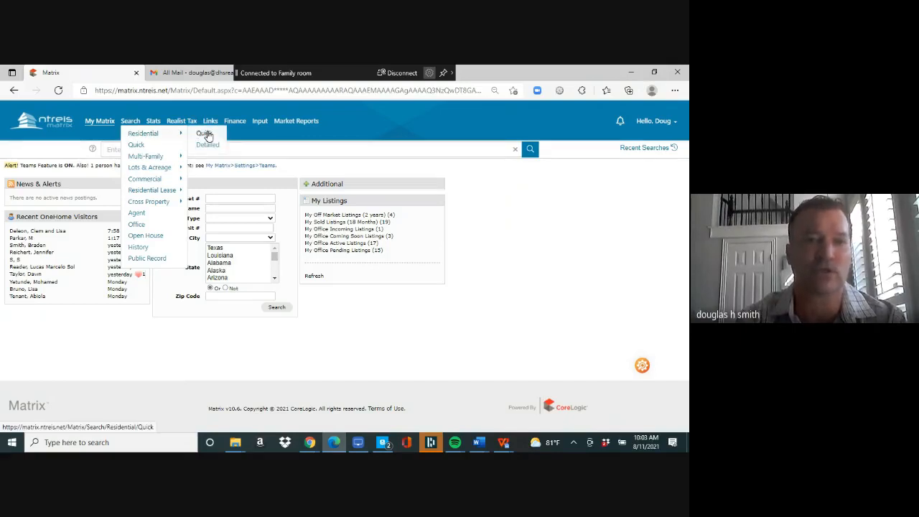
{"action": "left_click", "coordinate": [206, 135]}
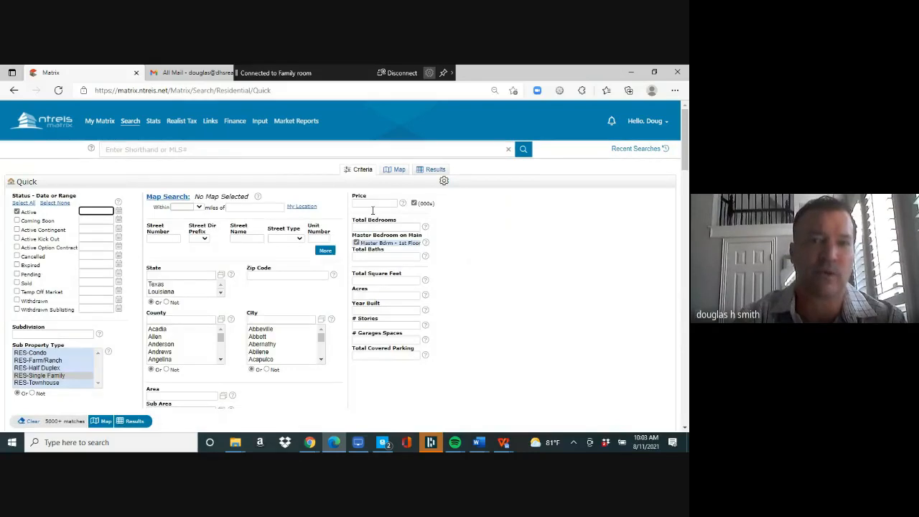
{"action": "left_click", "coordinate": [371, 204]}
{"action": "type", "text": "0-300"}
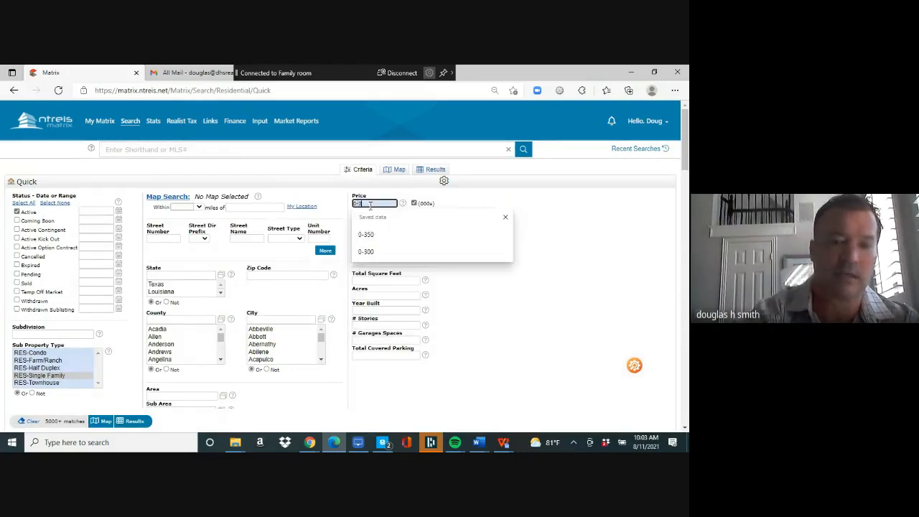
{"action": "left_click", "coordinate": [169, 202]}
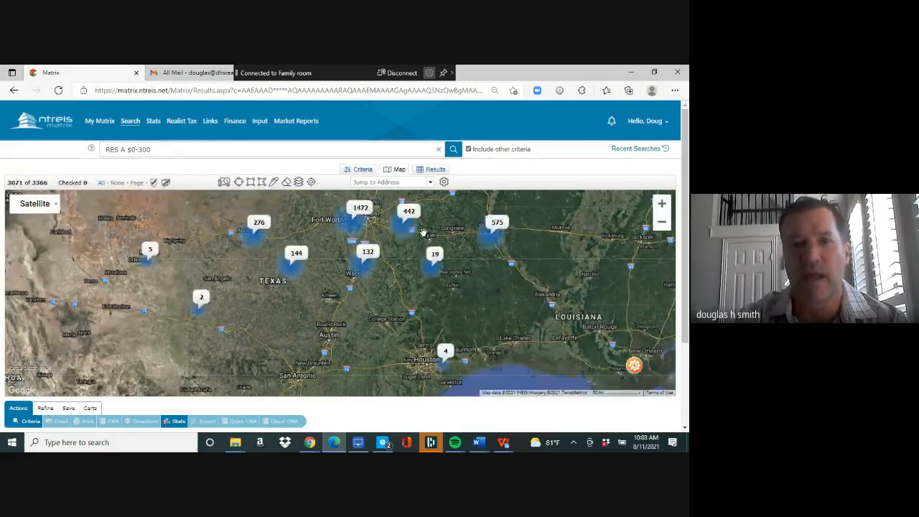
- Pan and zoom the results map in on Dallas and Garland
{"action": "left_click_drag", "start_coordinate": [422, 249], "coordinate": [411, 326]}
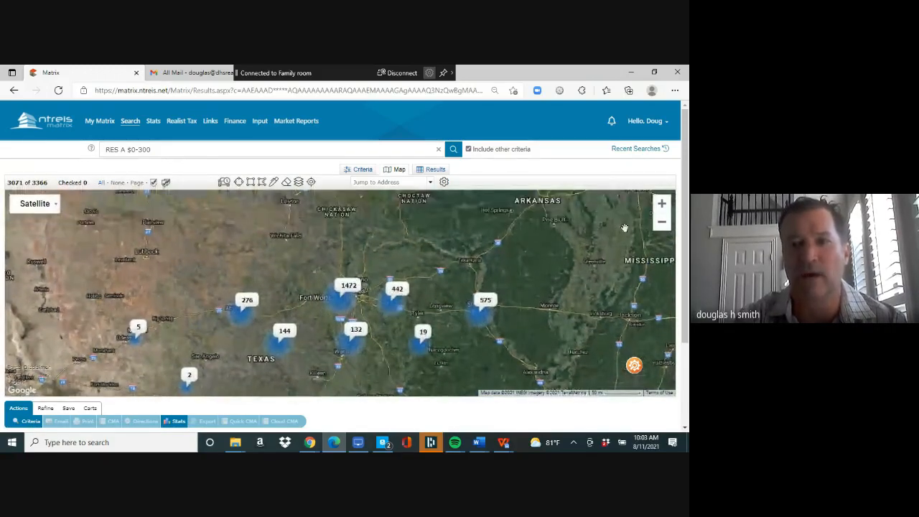
{"action": "left_click", "coordinate": [662, 207]}
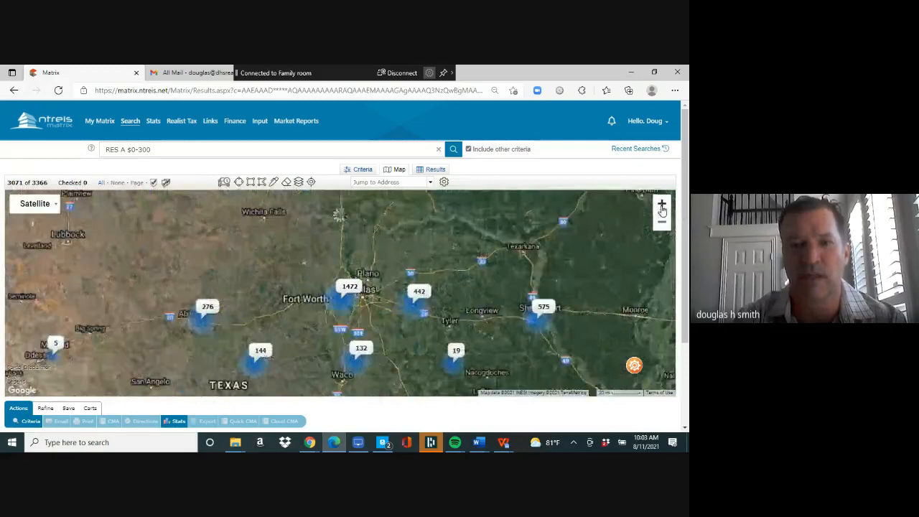
{"action": "left_click", "coordinate": [662, 206]}
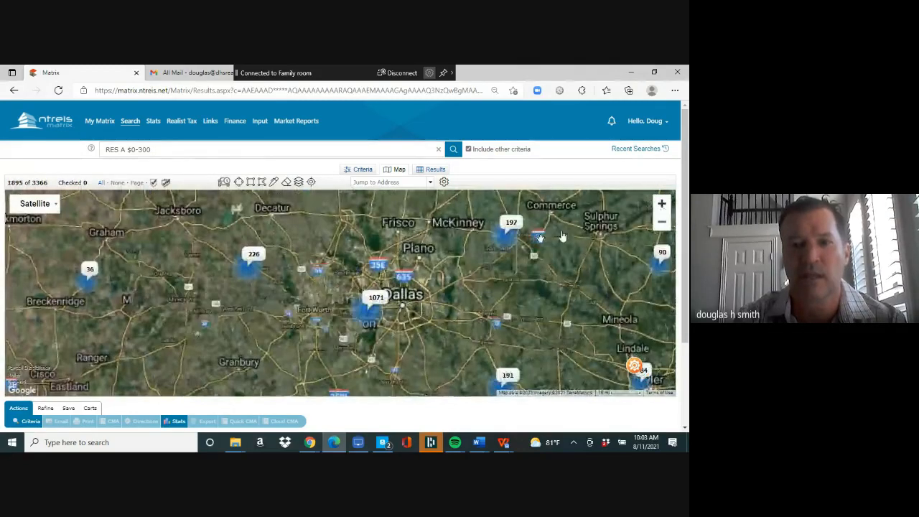
{"action": "left_click_drag", "start_coordinate": [470, 275], "coordinate": [341, 289]}
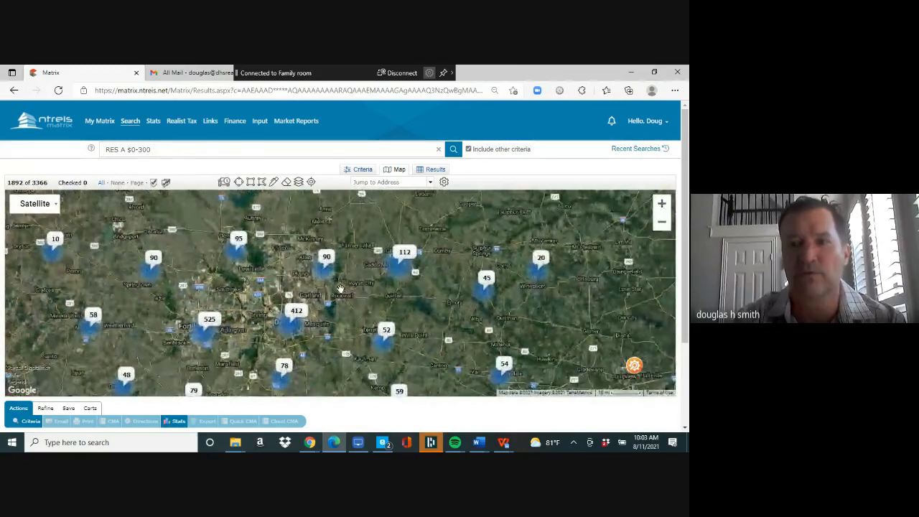
{"action": "left_click", "coordinate": [662, 205]}
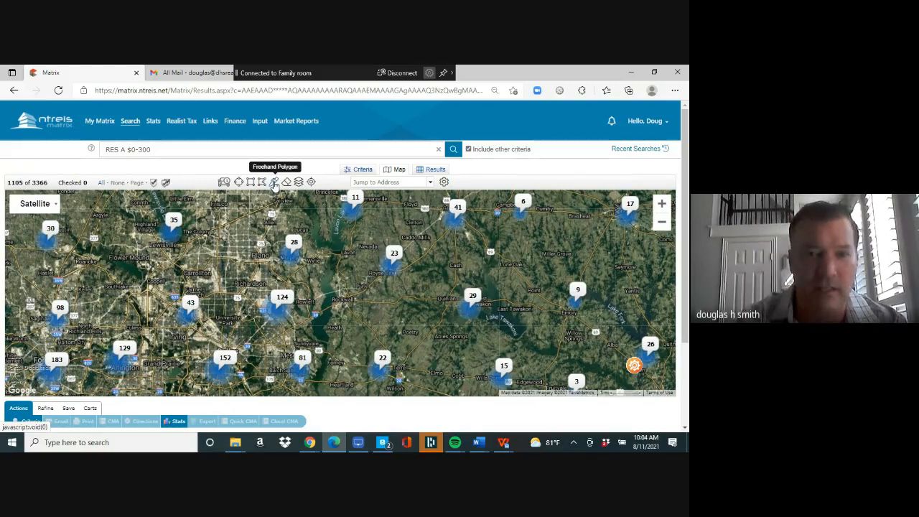
- Draw a freehand search area north of Dallas, narrowing results to 53, then bring up Meet
{"action": "left_click", "coordinate": [274, 183]}
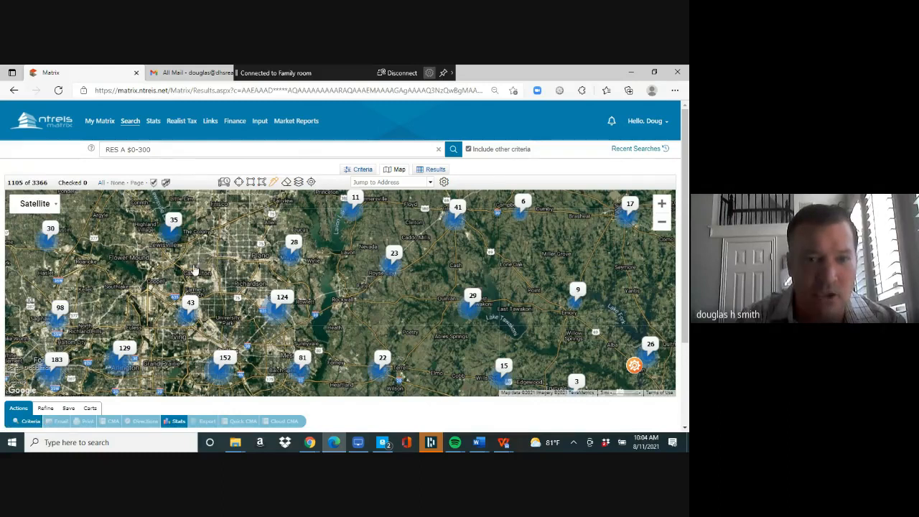
{"action": "mouse_move", "coordinate": [184, 269]}
{"action": "left_mouse_down"}
{"action": "mouse_move", "coordinate": [227, 258]}
{"action": "mouse_move", "coordinate": [266, 266]}
{"action": "mouse_move", "coordinate": [288, 296]}
{"action": "mouse_move", "coordinate": [269, 319]}
{"action": "mouse_move", "coordinate": [240, 297]}
{"action": "mouse_move", "coordinate": [187, 302]}
{"action": "mouse_move", "coordinate": [184, 271]}
{"action": "left_mouse_up"}
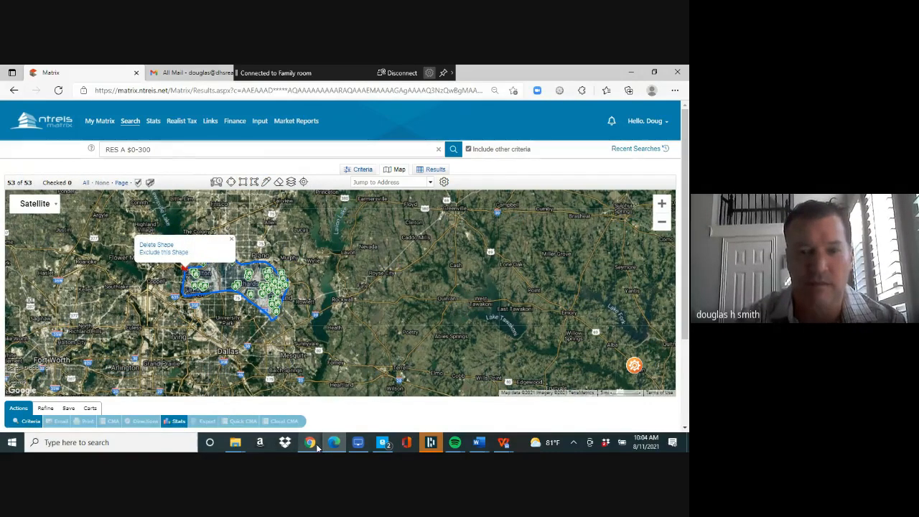
{"action": "mouse_move", "coordinate": [317, 447]}
{"action": "left_click", "coordinate": [257, 396]}
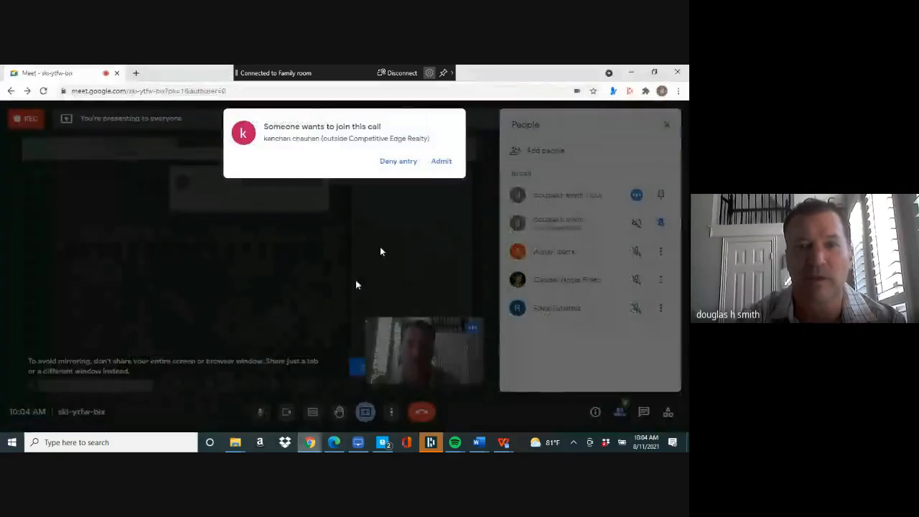
- Admit the waiting guest, then return to the Matrix search criteria form
{"action": "left_click", "coordinate": [442, 162]}
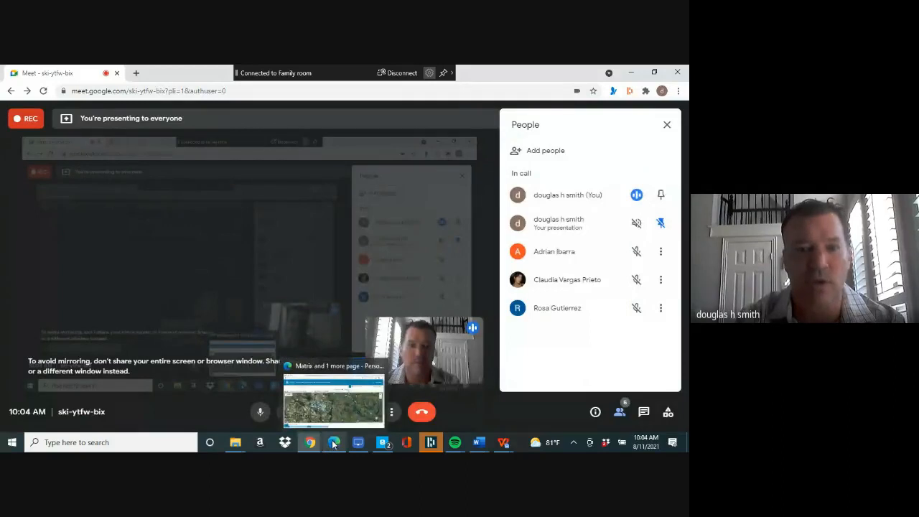
{"action": "left_click", "coordinate": [334, 443]}
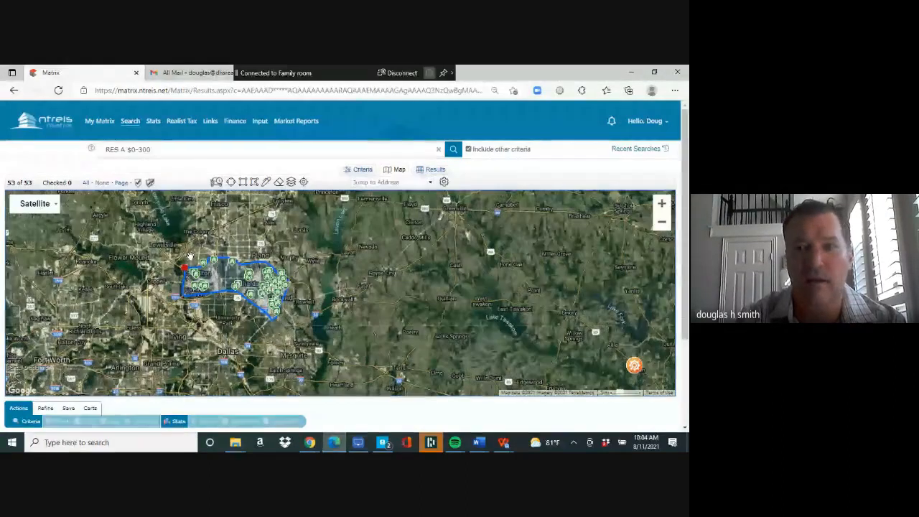
{"action": "left_click", "coordinate": [362, 171]}
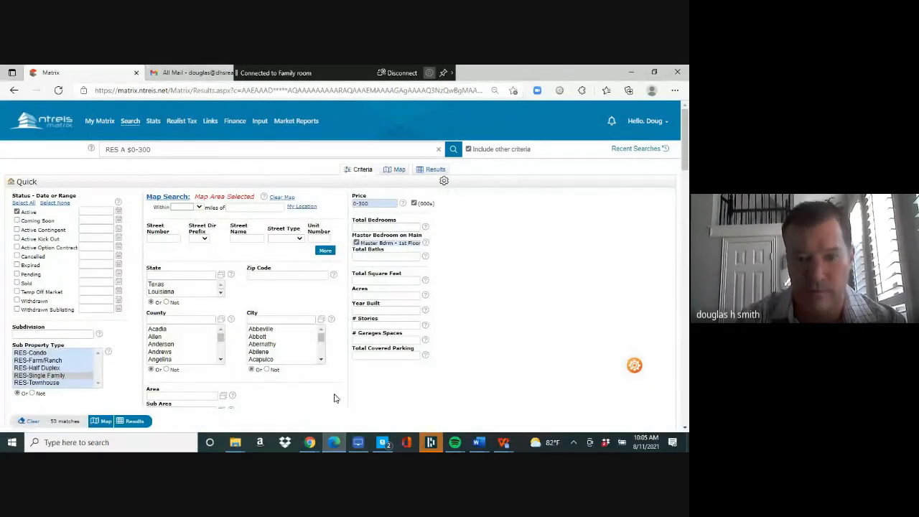
- Mute a participant for everyone in Meet, admit another guest, and return to Matrix
{"action": "mouse_move", "coordinate": [310, 442]}
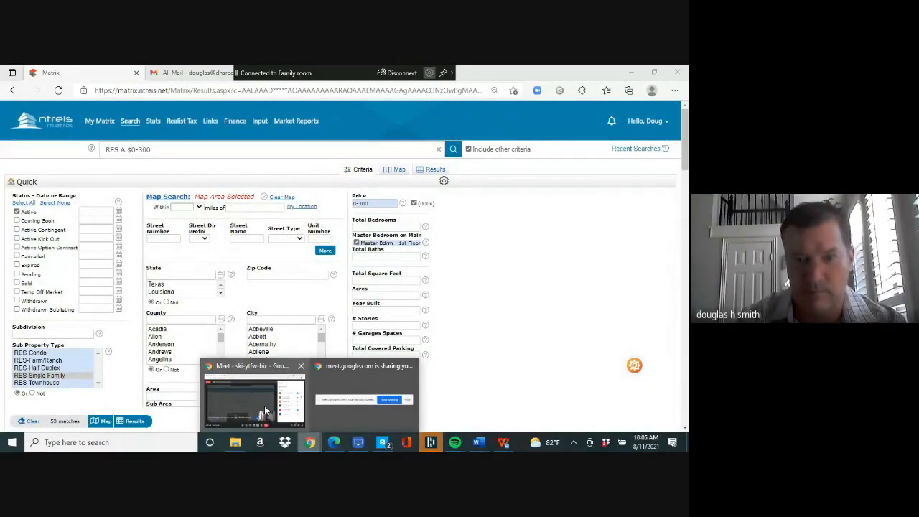
{"action": "left_click", "coordinate": [360, 384]}
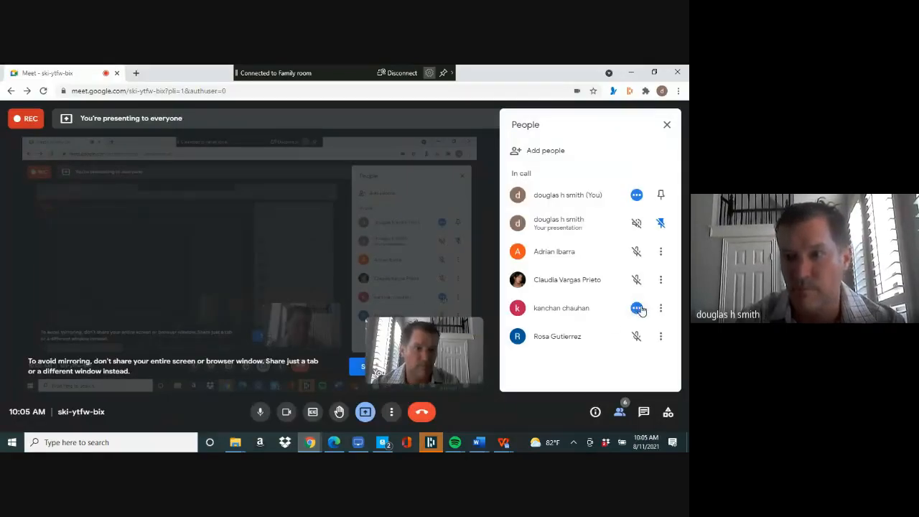
{"action": "left_click", "coordinate": [638, 308]}
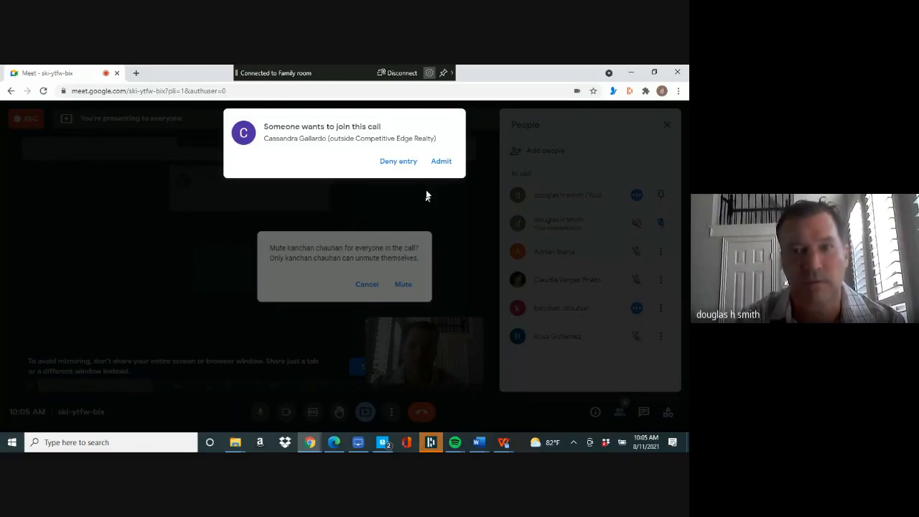
{"action": "left_click", "coordinate": [442, 162]}
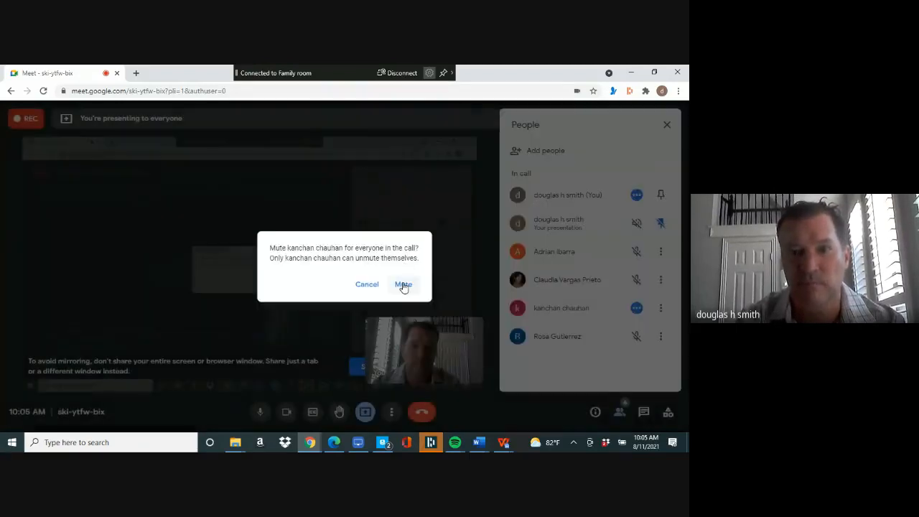
{"action": "left_click", "coordinate": [403, 284]}
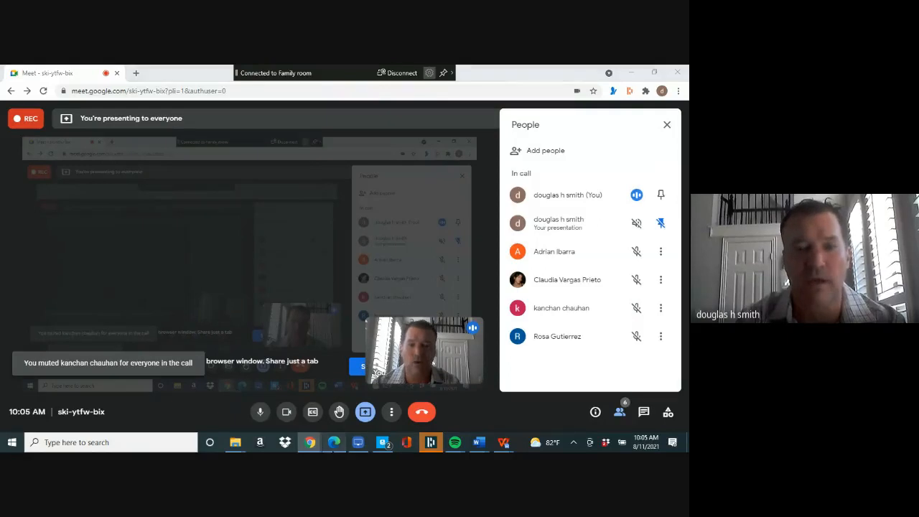
{"action": "key", "text": "alt+Tab"}
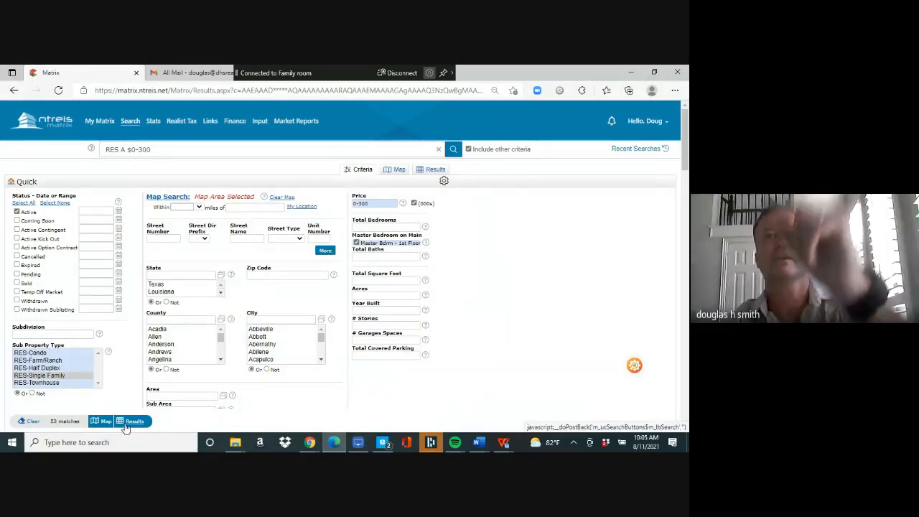
- Require 3+ bedrooms, 2+ baths and 2+ garage spaces in the search criteria
{"action": "left_click", "coordinate": [364, 229]}
{"action": "type", "text": "3"}
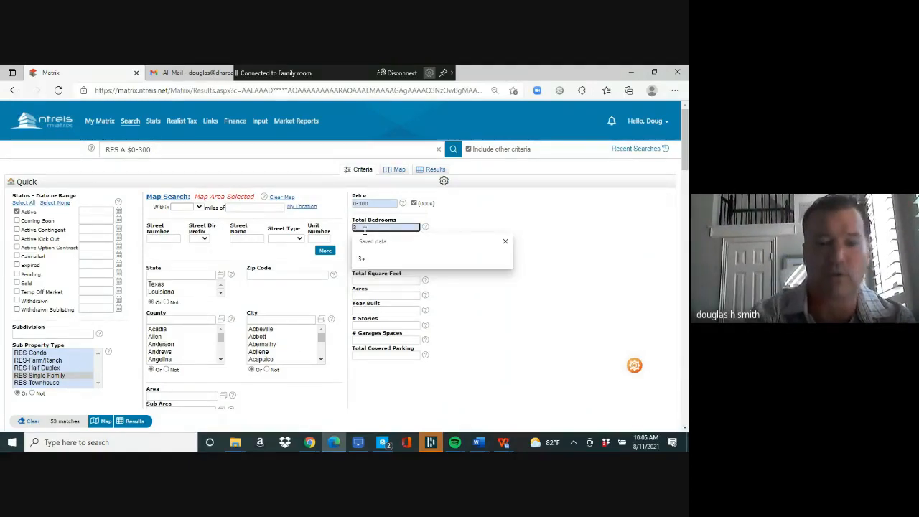
{"action": "left_click", "coordinate": [363, 259]}
{"action": "left_click", "coordinate": [369, 258]}
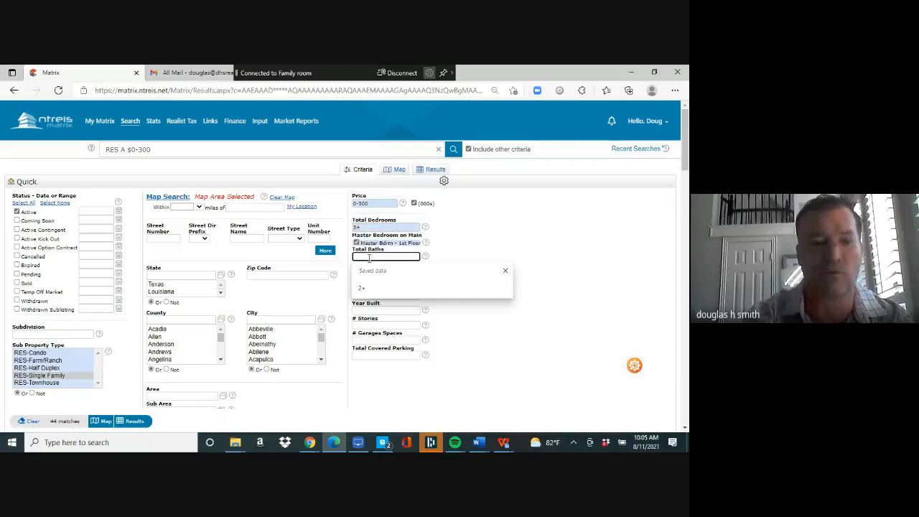
{"action": "type", "text": "2+"}
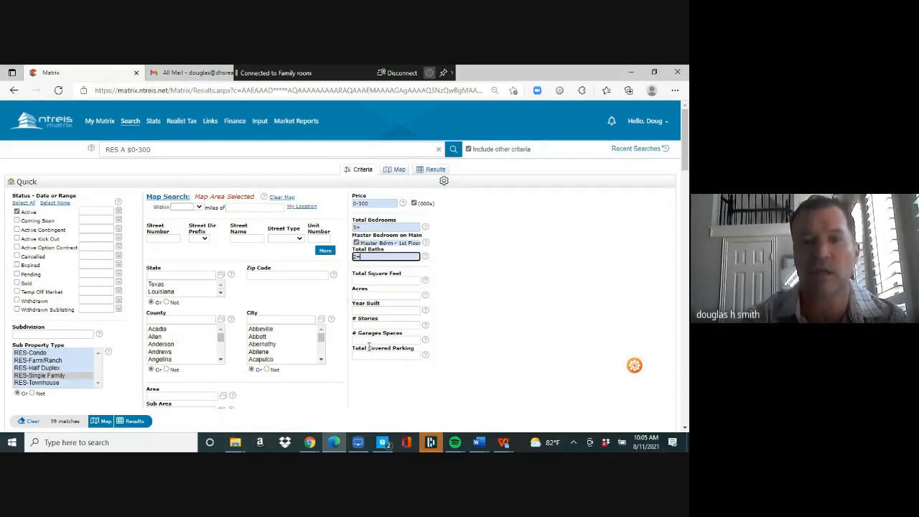
{"action": "left_click", "coordinate": [369, 341]}
{"action": "type", "text": "2+"}
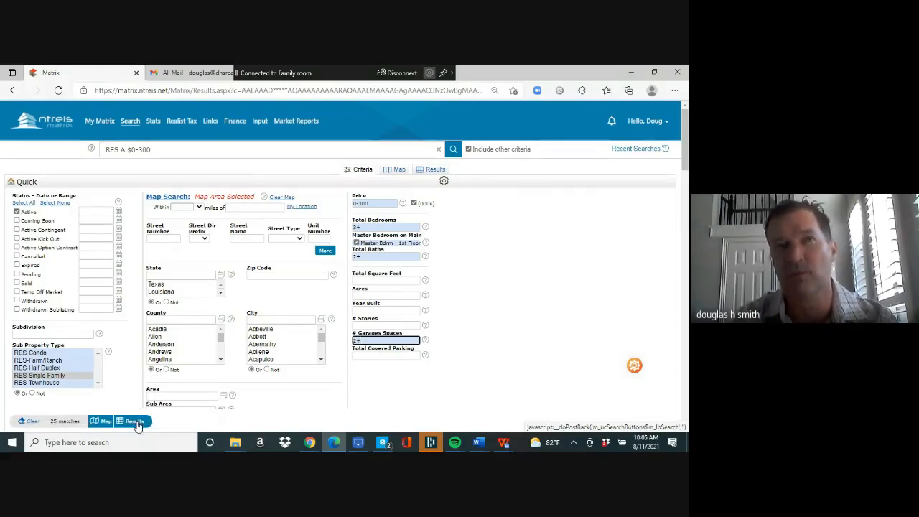
- Show the 25 matching listings and start a new auto email with a new contact
{"action": "left_click", "coordinate": [136, 423]}
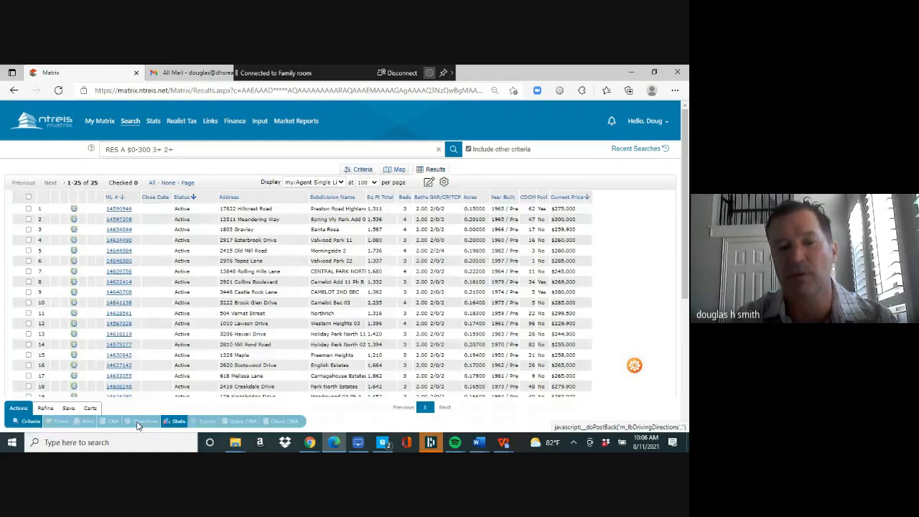
{"action": "left_click", "coordinate": [69, 409]}
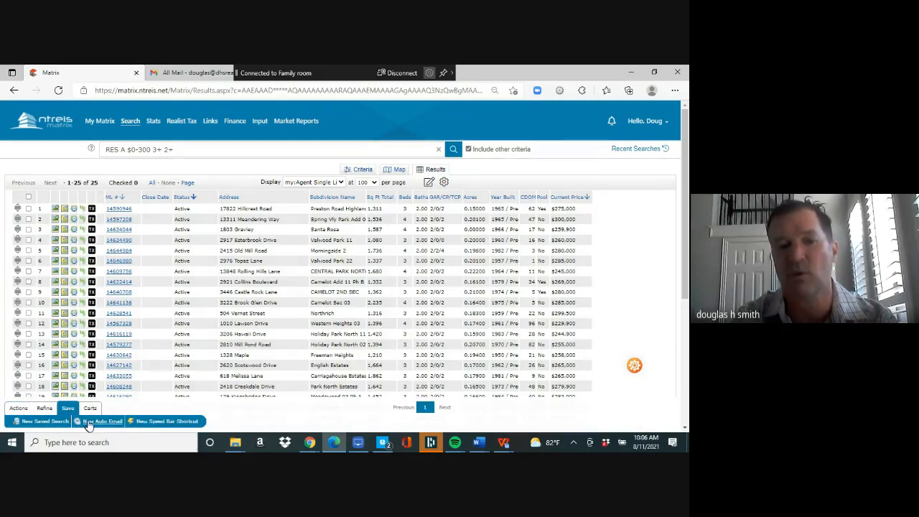
{"action": "left_click", "coordinate": [96, 422]}
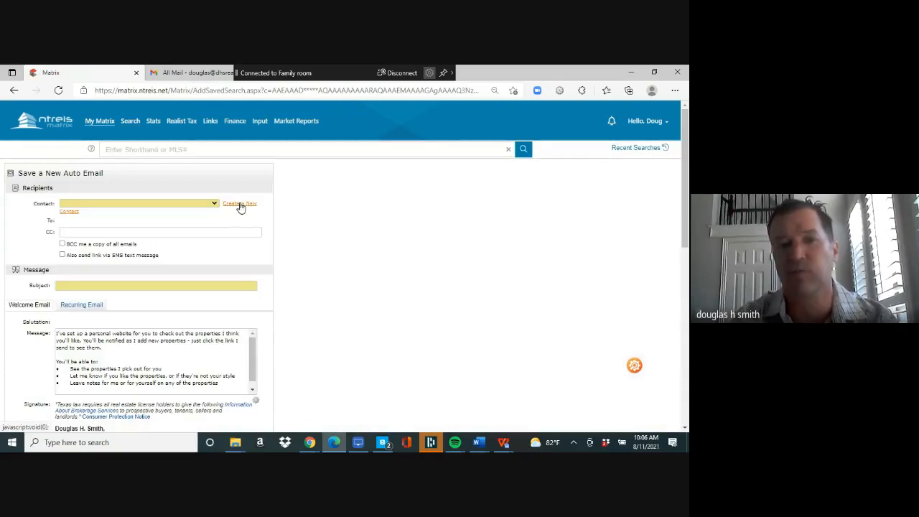
{"action": "left_click", "coordinate": [238, 204]}
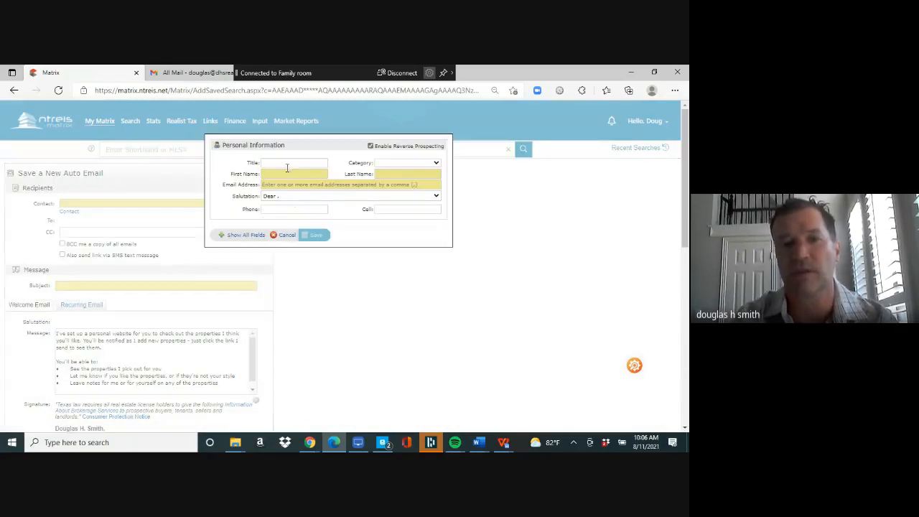
- Enter the new contact's first name, last name and e-mail address, and save the contact
{"action": "double_click", "coordinate": [287, 169]}
{"action": "left_click", "coordinate": [299, 175]}
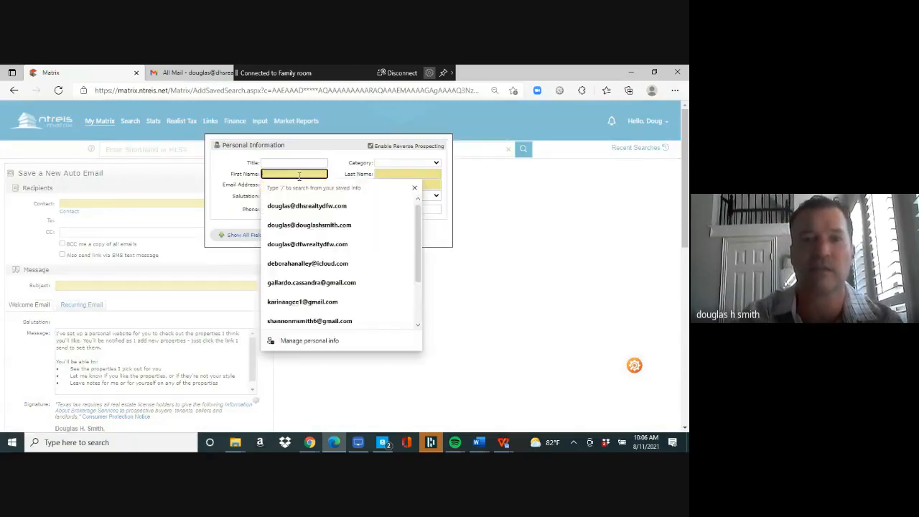
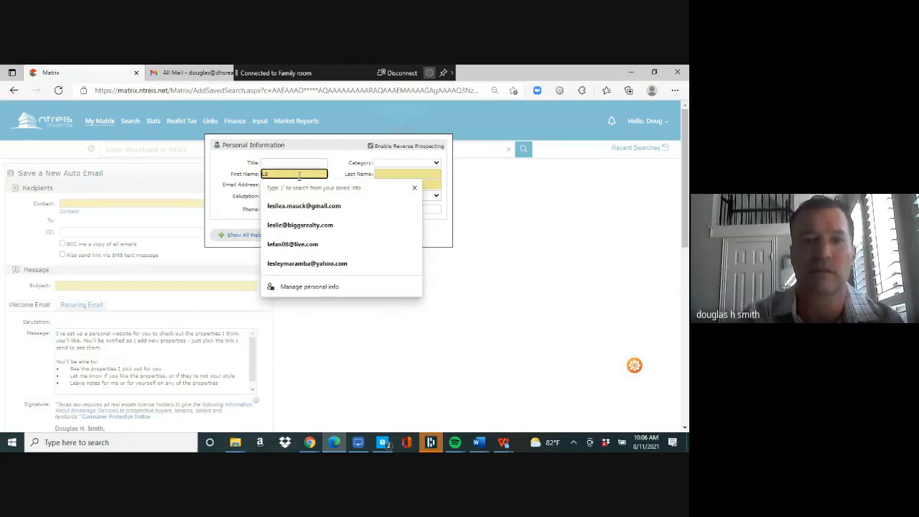
{"action": "key", "text": "Tab"}
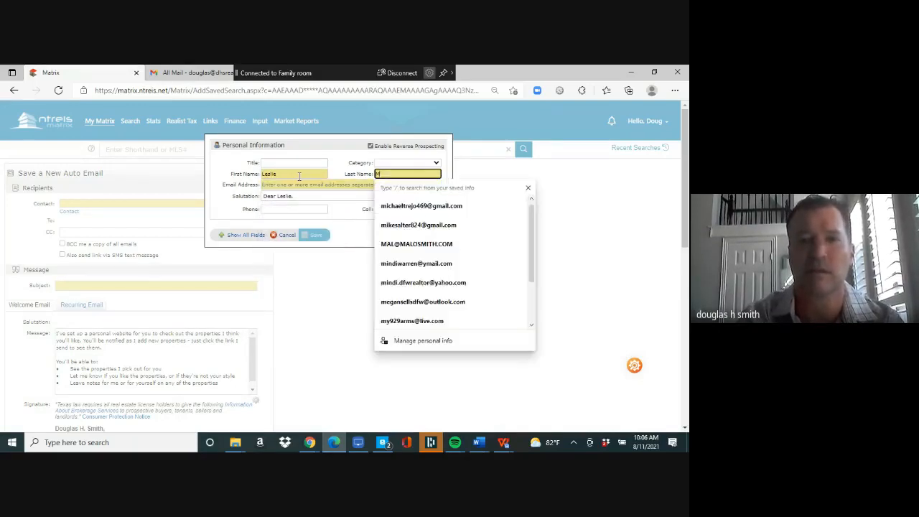
{"action": "key", "text": "Tab"}
{"action": "type", "text": "d@d.c"}
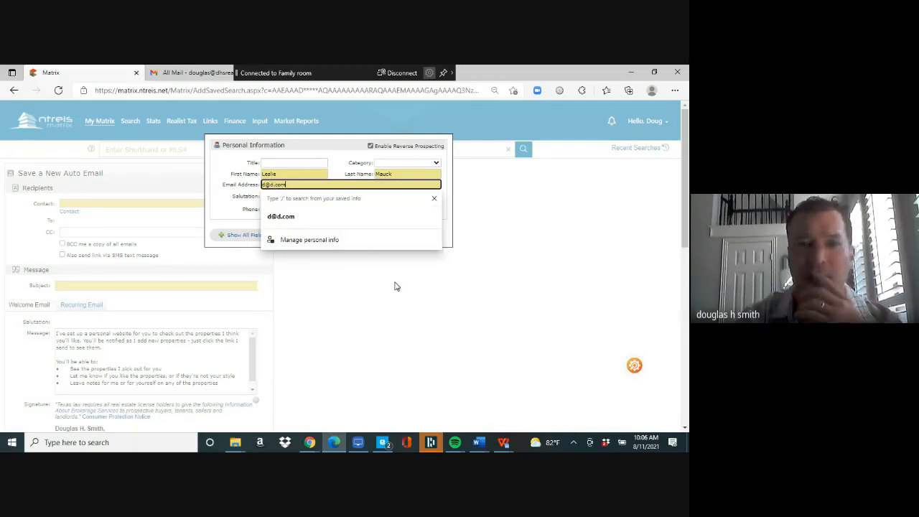
{"action": "left_click", "coordinate": [397, 287]}
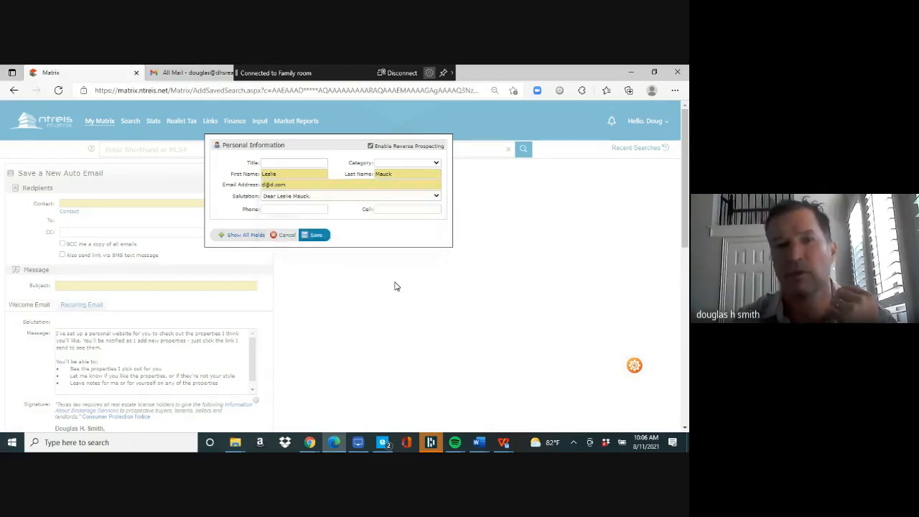
{"action": "left_click", "coordinate": [317, 236]}
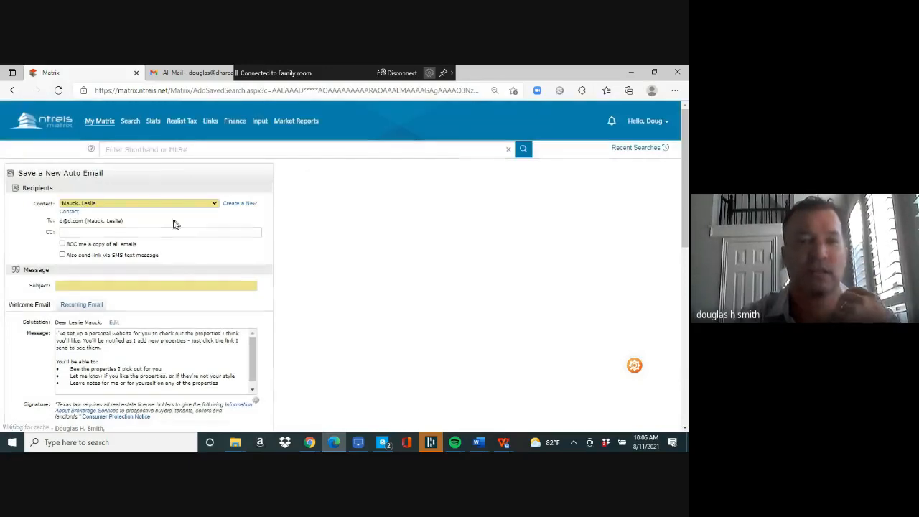
- Keep the new contact as recipient, enter subject 'homes', and save the auto email
{"action": "left_click", "coordinate": [215, 205]}
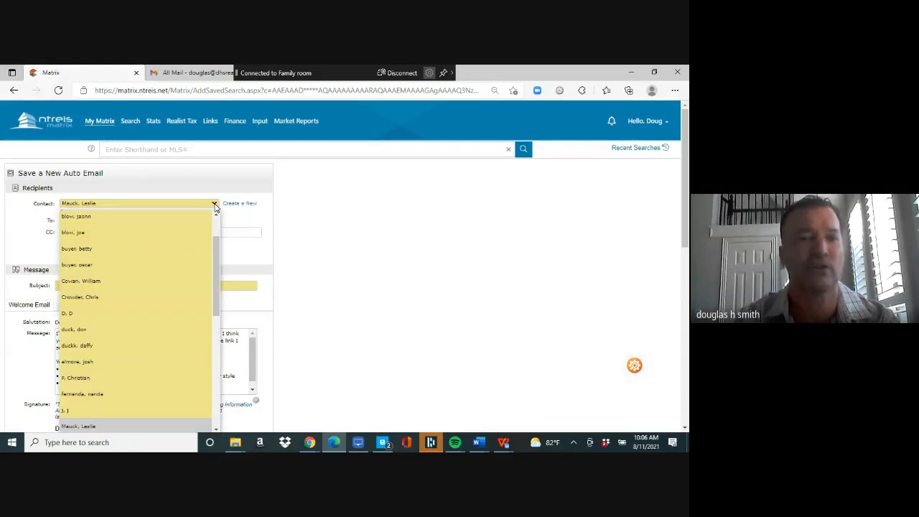
{"action": "left_click", "coordinate": [215, 205]}
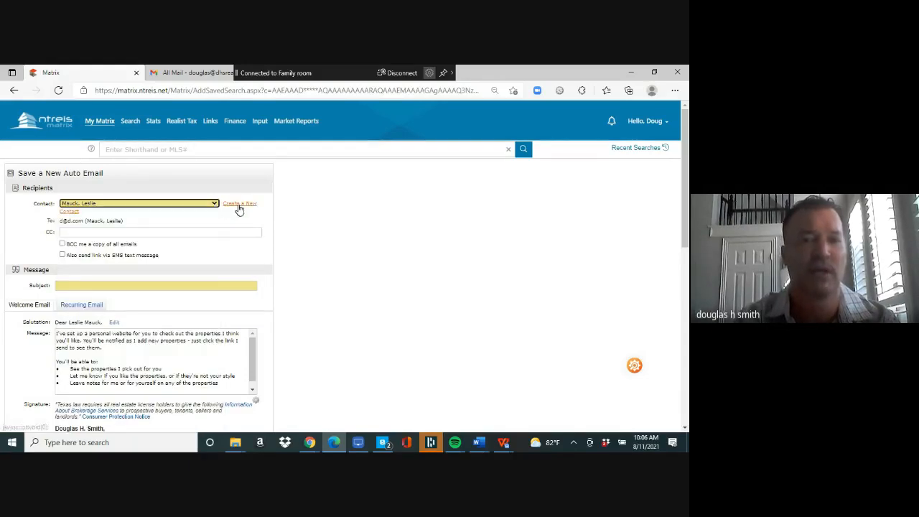
{"action": "left_click", "coordinate": [216, 287]}
{"action": "type", "text": "homes"}
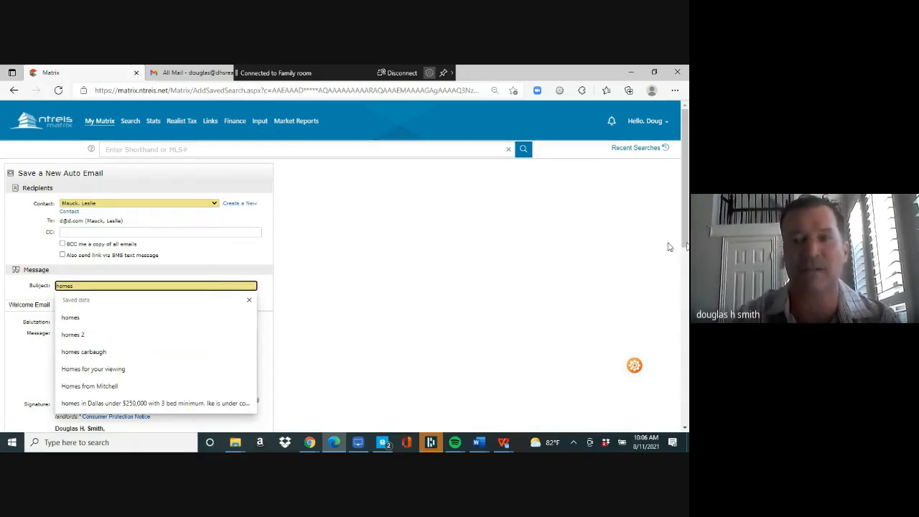
{"action": "left_click_drag", "start_coordinate": [686, 223], "coordinate": [649, 421]}
{"action": "left_click", "coordinate": [59, 370]}
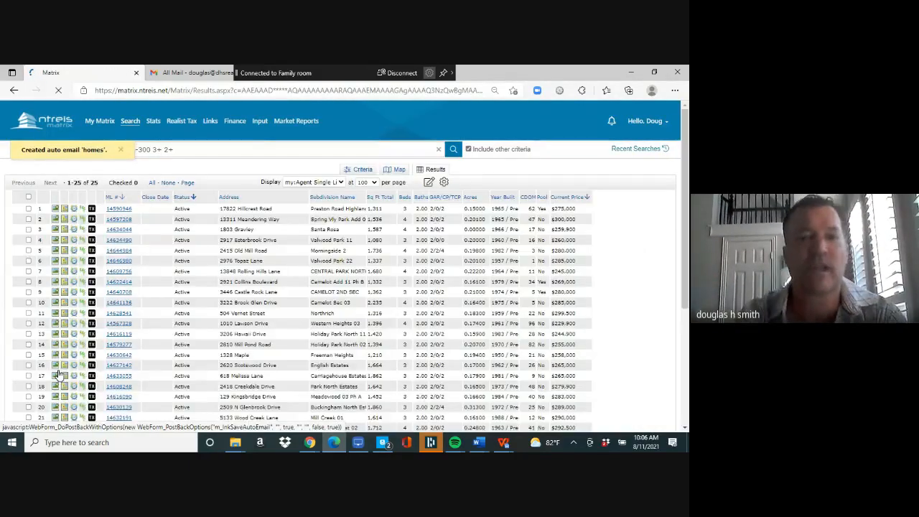
{"action": "mouse_move", "coordinate": [130, 122]}
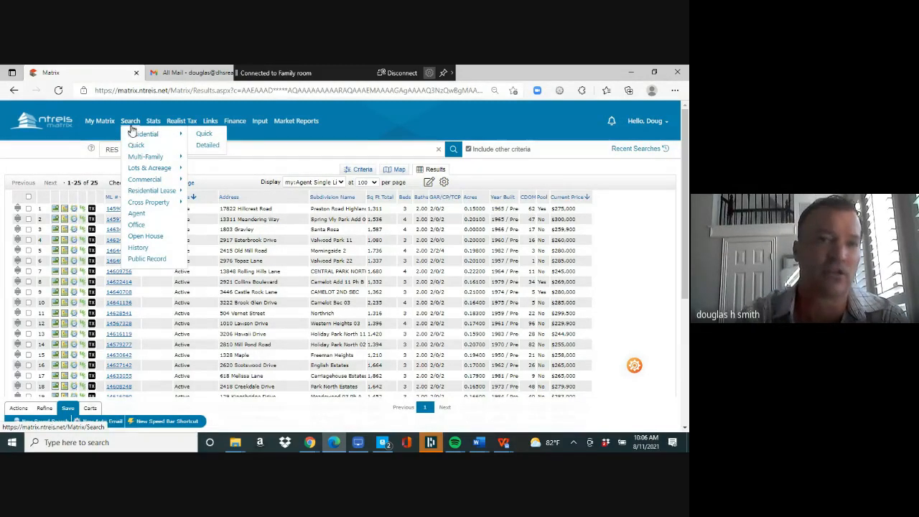
- Open a Residential Detailed search in place of the quick search and switch to Map Search
{"action": "left_click", "coordinate": [205, 135]}
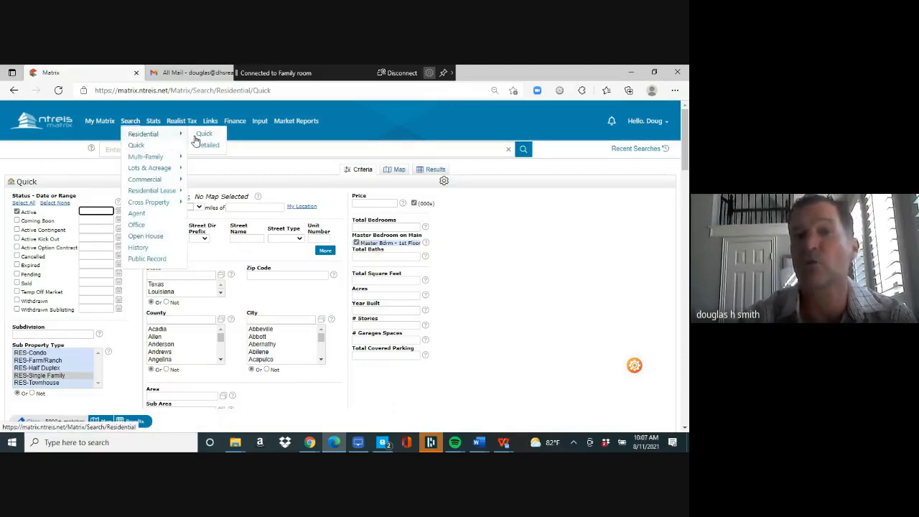
{"action": "left_click", "coordinate": [207, 145]}
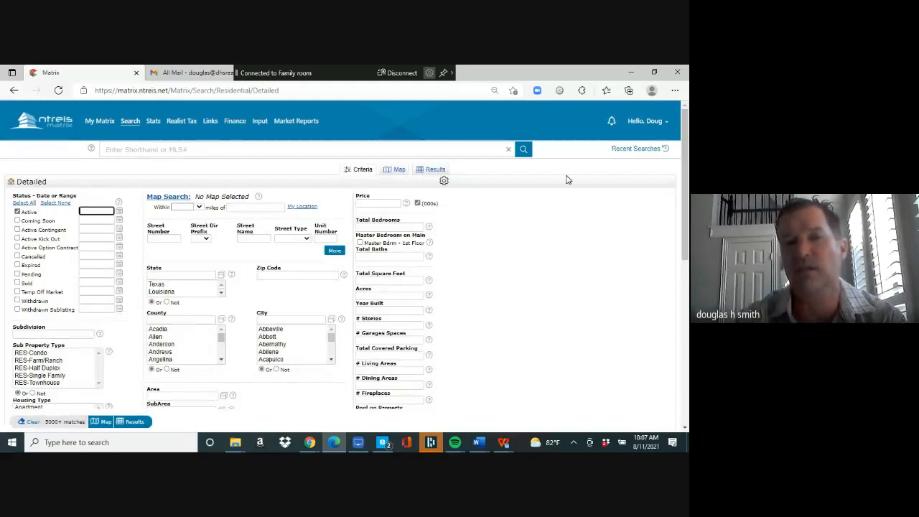
{"action": "left_click_drag", "start_coordinate": [687, 172], "coordinate": [675, 157]}
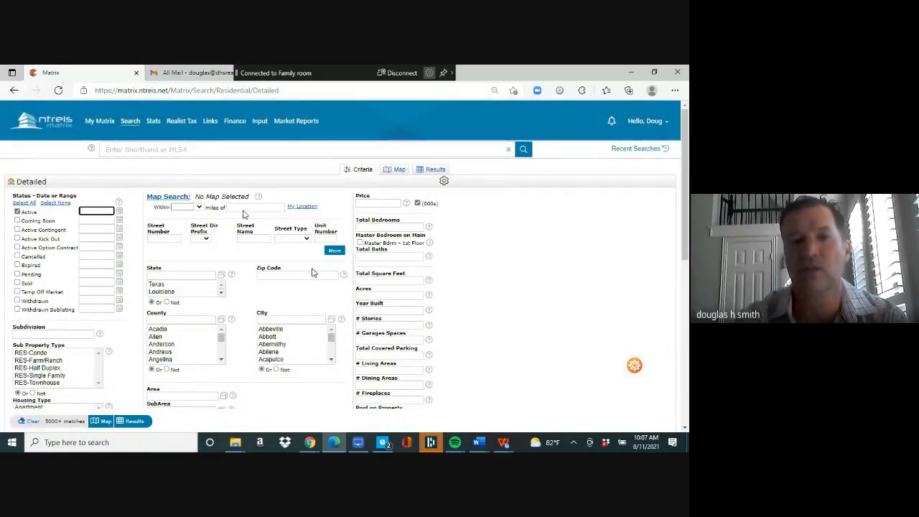
{"action": "left_click", "coordinate": [168, 202]}
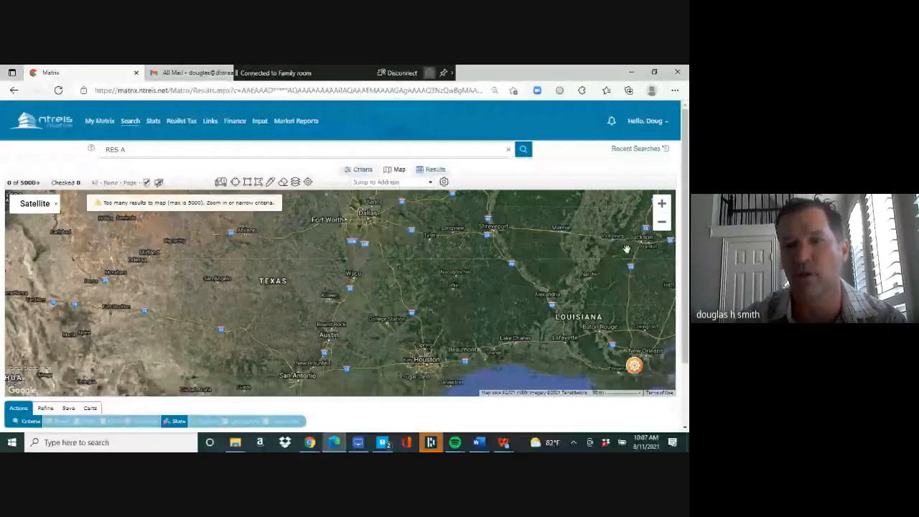
- Zoom the map in two levels, pan to the area north of Dallas, and pick Freehand Polygon
{"action": "left_click", "coordinate": [662, 206]}
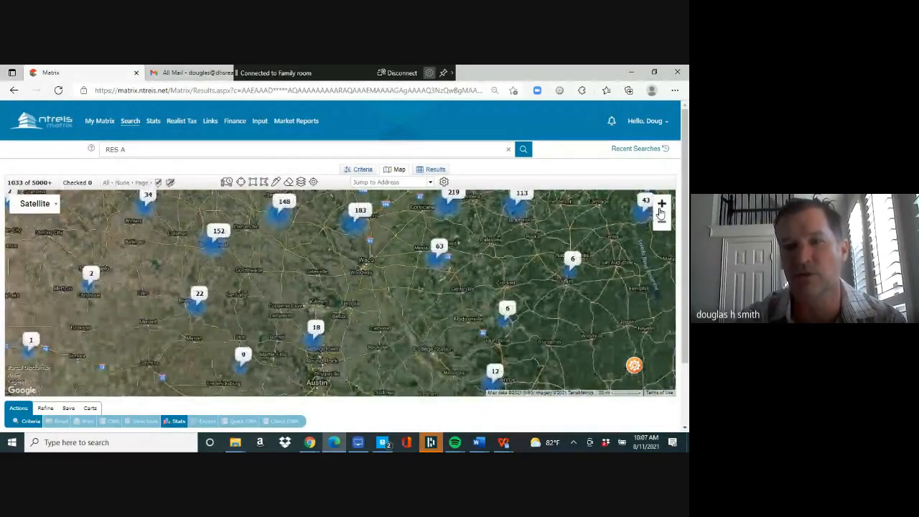
{"action": "left_click", "coordinate": [661, 206]}
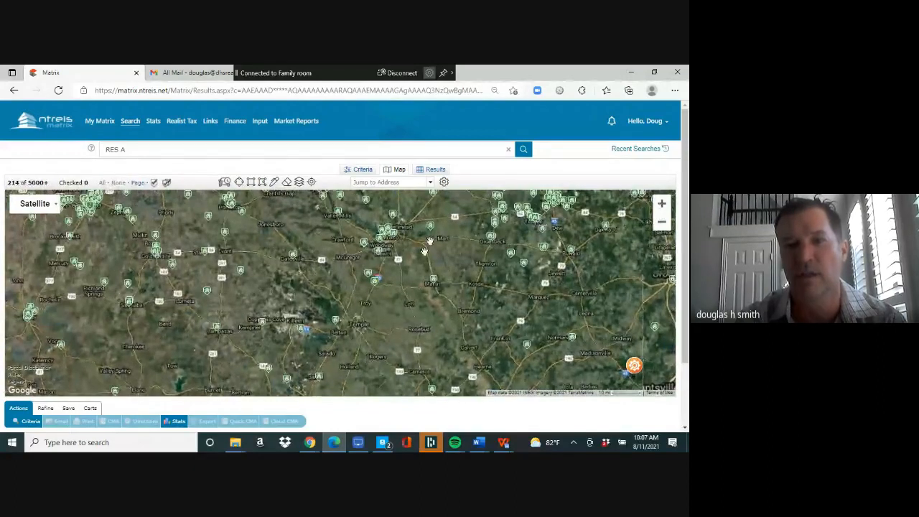
{"action": "left_click_drag", "start_coordinate": [427, 244], "coordinate": [350, 359]}
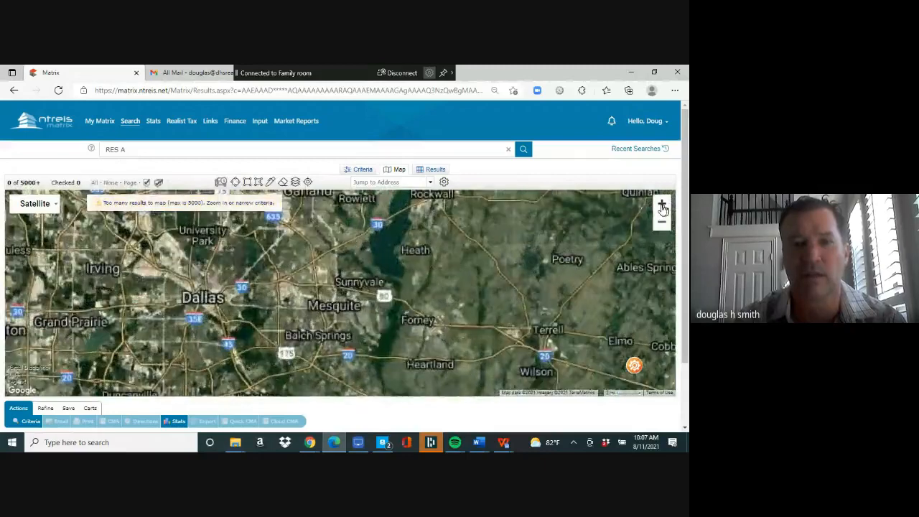
{"action": "left_click_drag", "start_coordinate": [522, 268], "coordinate": [526, 243]}
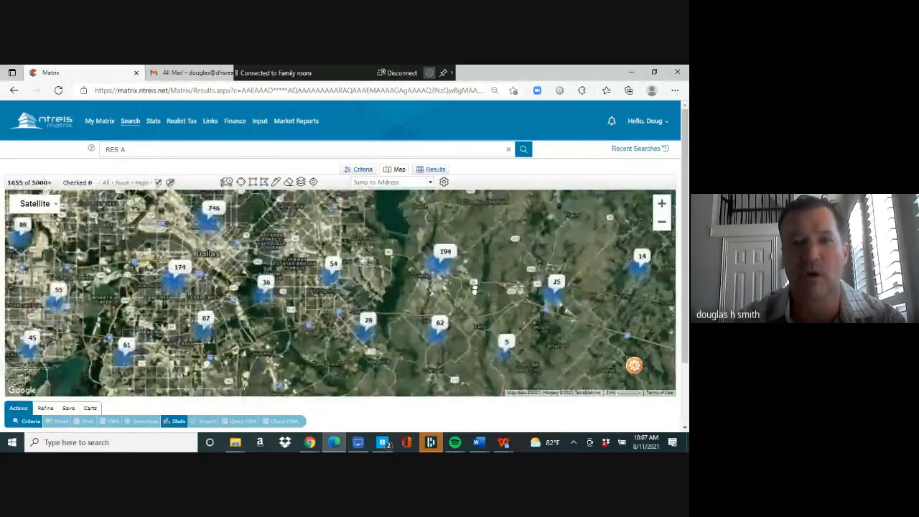
{"action": "left_click_drag", "start_coordinate": [355, 205], "coordinate": [370, 306]}
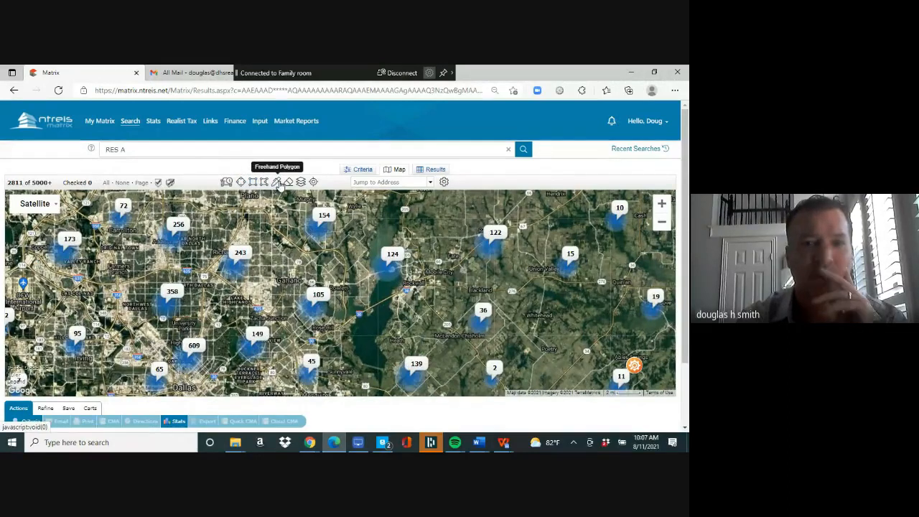
{"action": "left_click", "coordinate": [277, 183]}
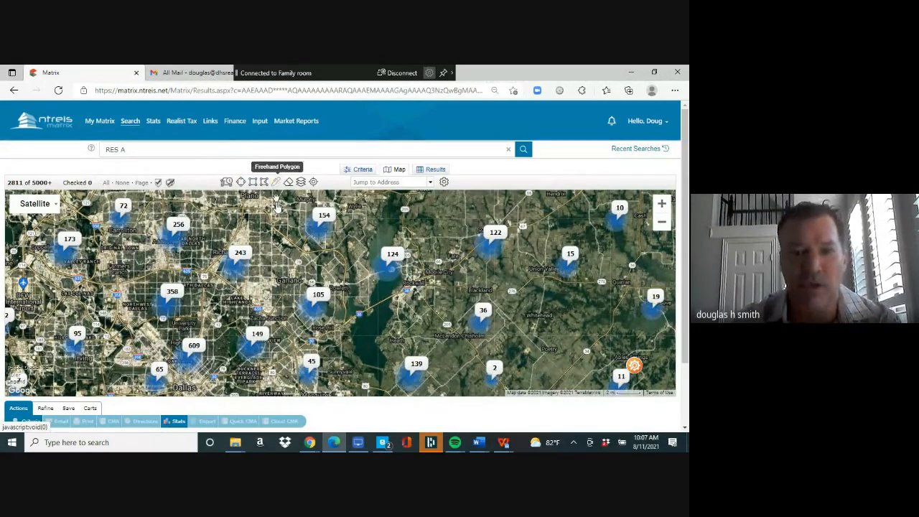
- Outline a freehand area north of Dallas, cutting results to 157, and go back to Criteria
{"action": "mouse_move", "coordinate": [241, 208]}
{"action": "left_mouse_down"}
{"action": "mouse_move", "coordinate": [259, 207]}
{"action": "mouse_move", "coordinate": [300, 250]}
{"action": "mouse_move", "coordinate": [338, 256]}
{"action": "mouse_move", "coordinate": [346, 325]}
{"action": "mouse_move", "coordinate": [296, 348]}
{"action": "mouse_move", "coordinate": [280, 334]}
{"action": "mouse_move", "coordinate": [270, 316]}
{"action": "mouse_move", "coordinate": [281, 277]}
{"action": "mouse_move", "coordinate": [223, 231]}
{"action": "mouse_move", "coordinate": [230, 214]}
{"action": "mouse_move", "coordinate": [247, 210]}
{"action": "left_mouse_up"}
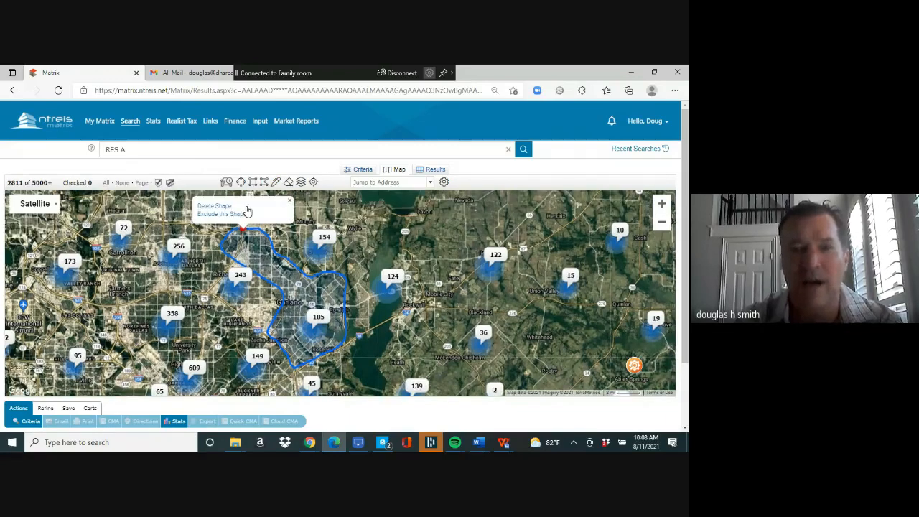
{"action": "left_click", "coordinate": [363, 171]}
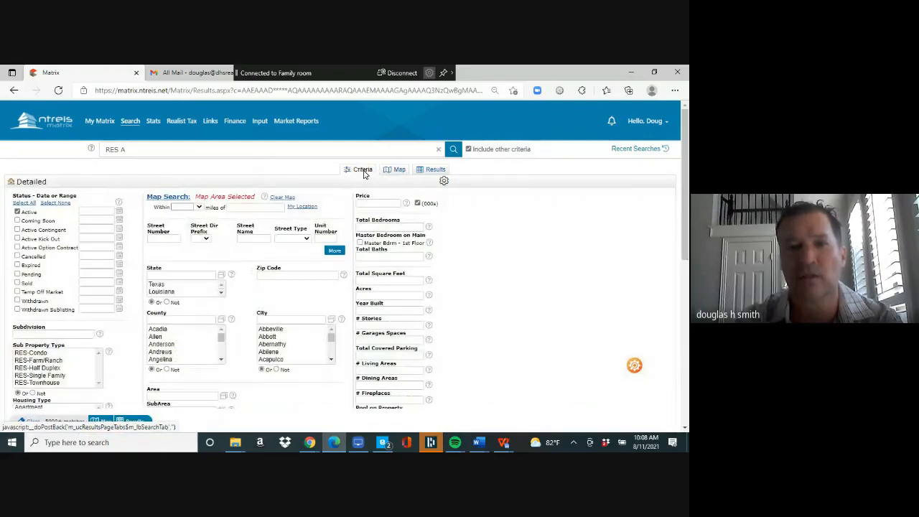
- Cap the price at 300 and narrow the residential sub-types to list the 64 matches, then open Save
{"action": "left_click", "coordinate": [371, 204]}
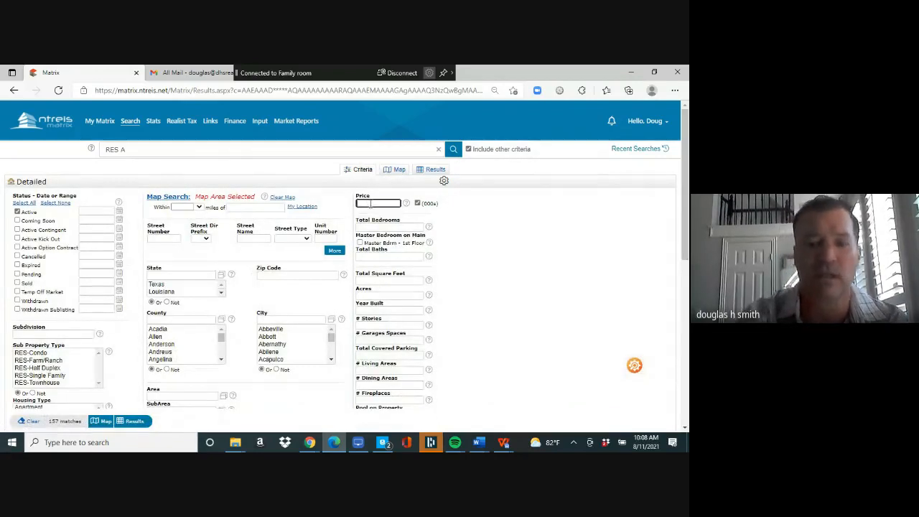
{"action": "type", "text": "300"}
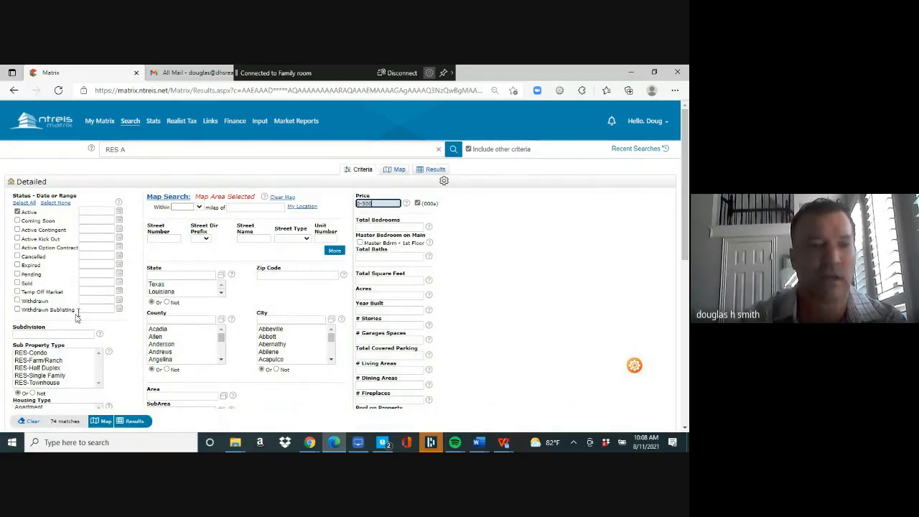
{"action": "left_click", "coordinate": [59, 377]}
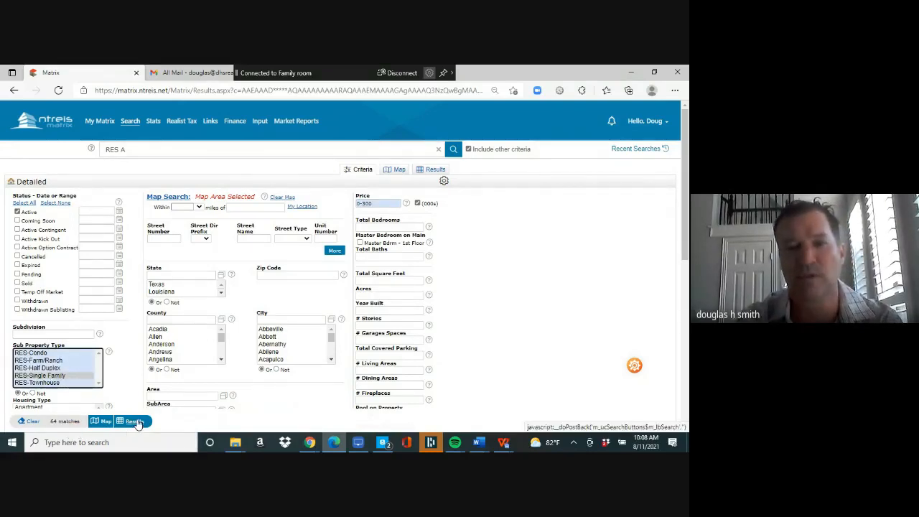
{"action": "left_click", "coordinate": [137, 422]}
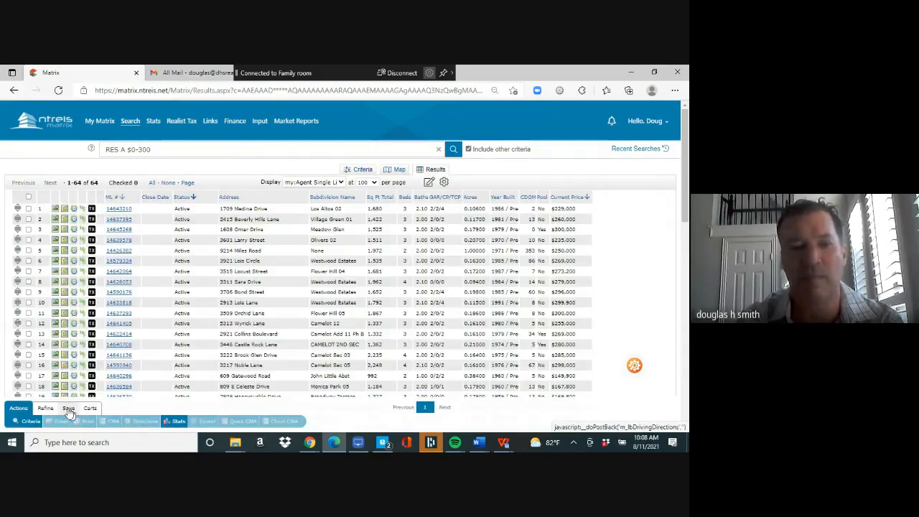
{"action": "left_click", "coordinate": [68, 408]}
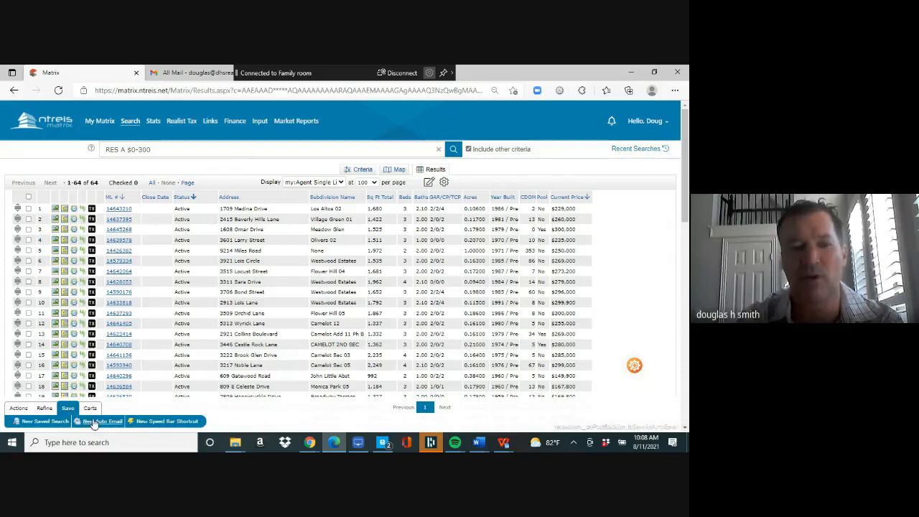
- Create a daily auto email of this search to a chosen contact with subject 'hoems'
{"action": "left_click", "coordinate": [94, 422]}
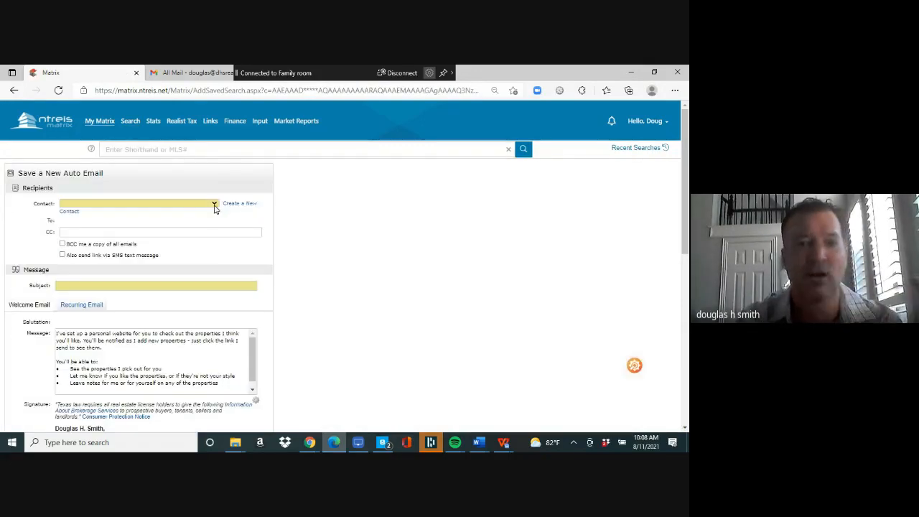
{"action": "left_click", "coordinate": [214, 204]}
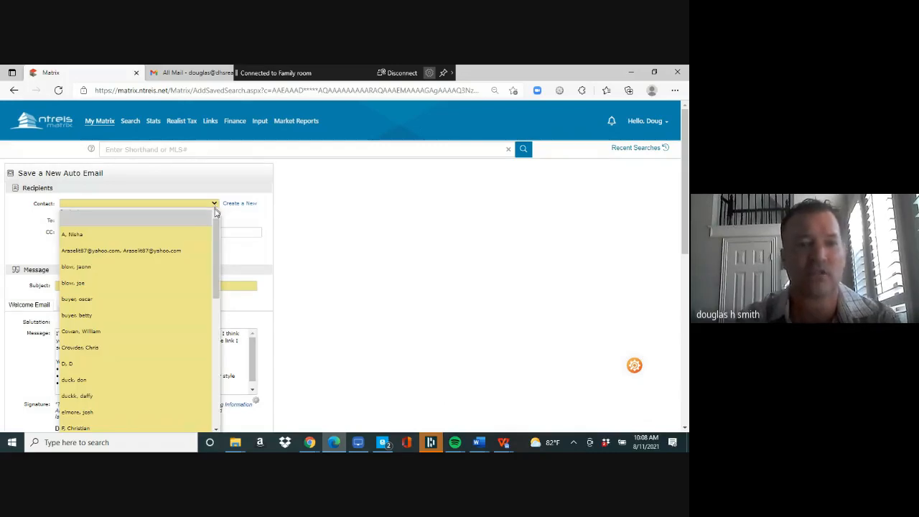
{"action": "left_click_drag", "start_coordinate": [215, 237], "coordinate": [214, 328]}
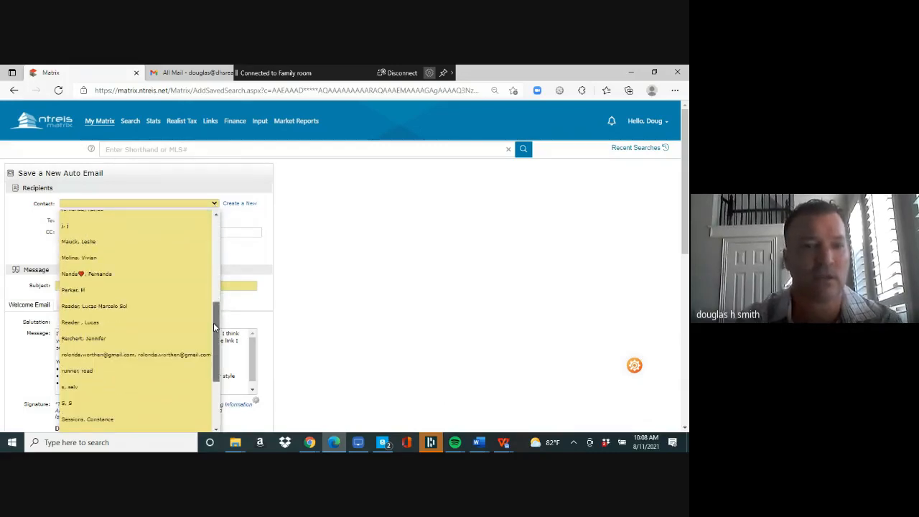
{"action": "left_click", "coordinate": [119, 246]}
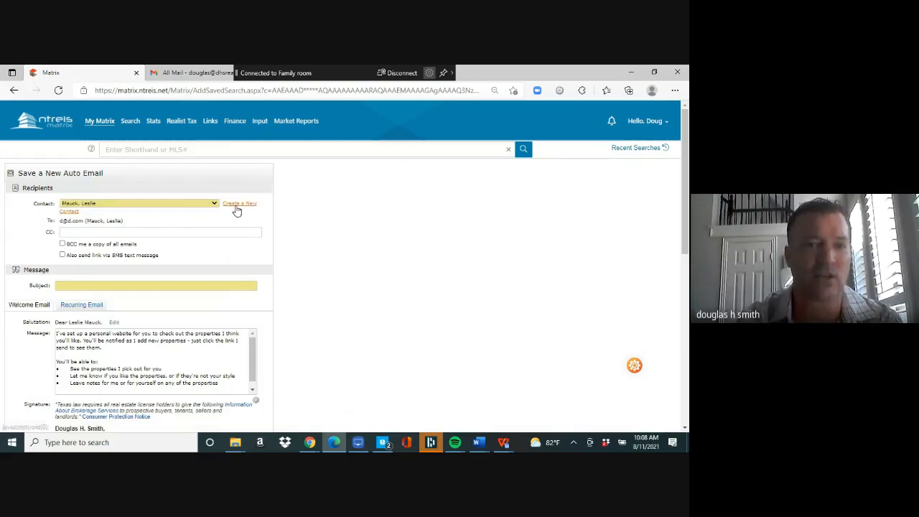
{"action": "left_click", "coordinate": [205, 286]}
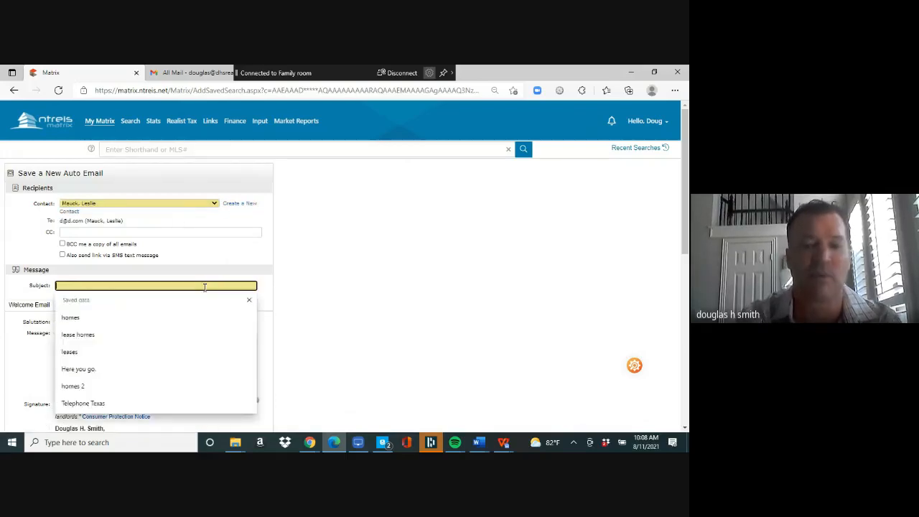
{"action": "type", "text": "hoems"}
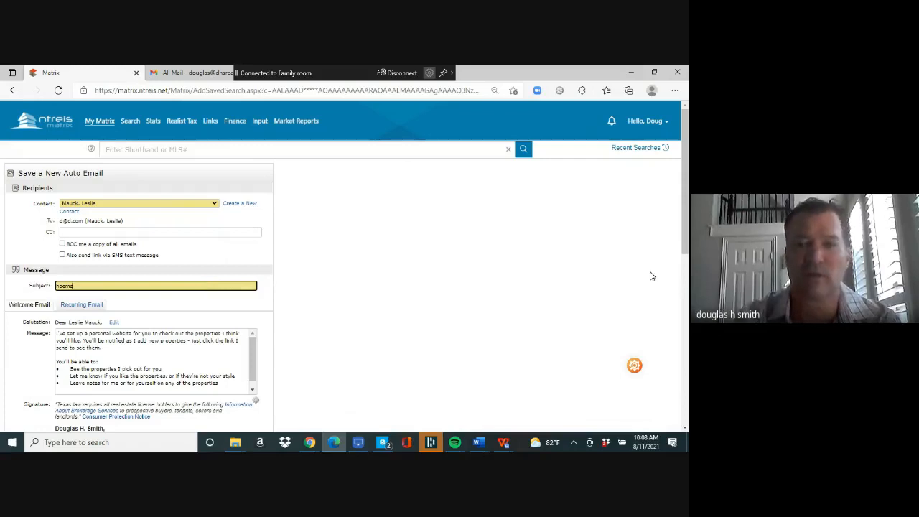
{"action": "left_click_drag", "start_coordinate": [686, 236], "coordinate": [686, 409]}
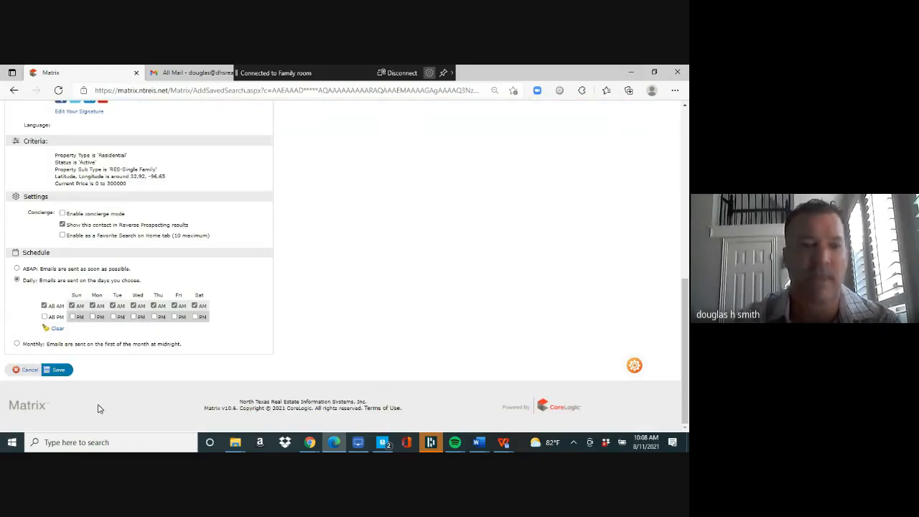
{"action": "left_click", "coordinate": [59, 371]}
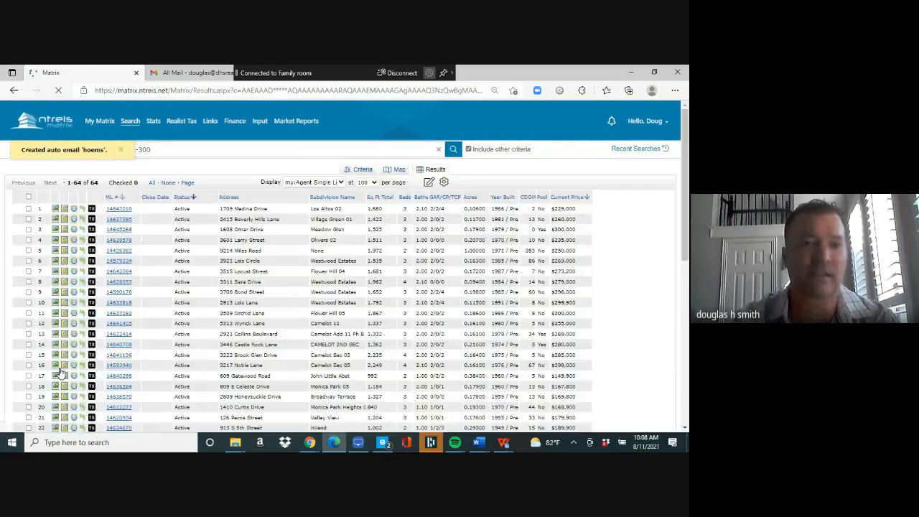
{"action": "mouse_move", "coordinate": [130, 124]}
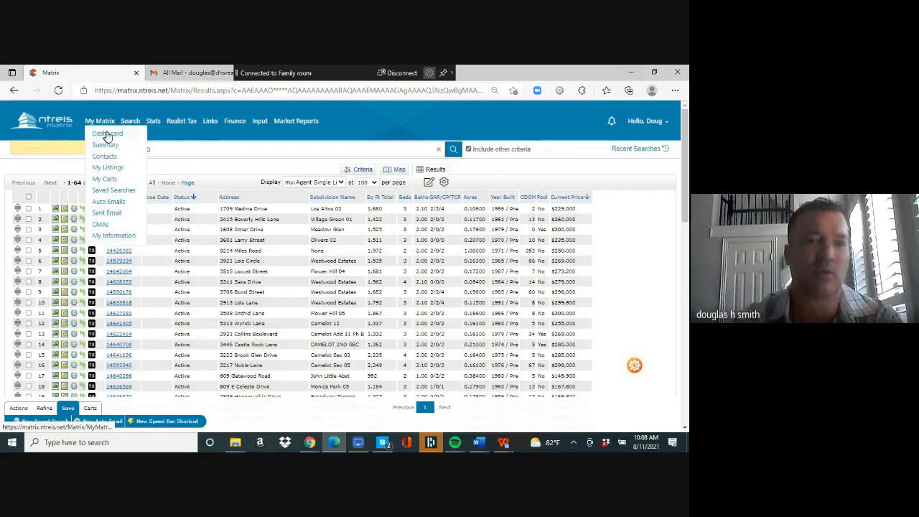
- Go to the Dashboard, reload matrix.ntreis.net, and open a blank Detailed residential search
{"action": "left_click", "coordinate": [107, 135]}
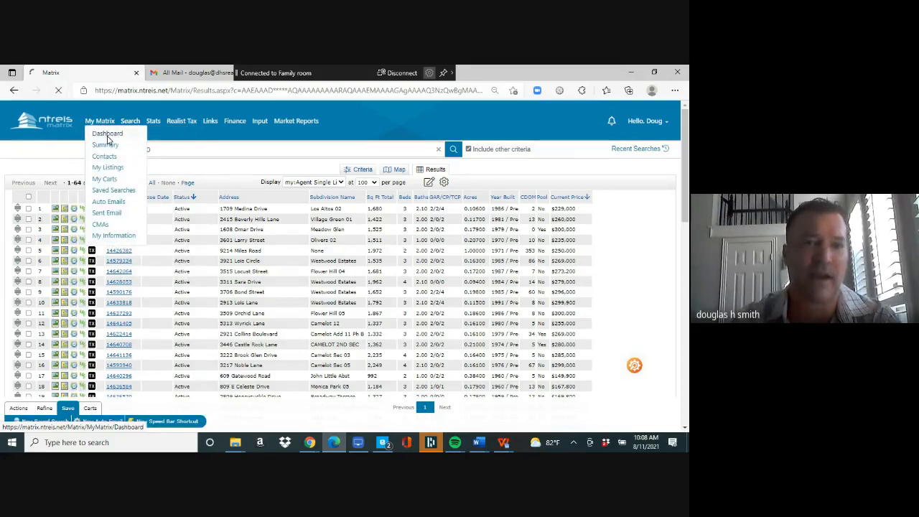
{"action": "left_click", "coordinate": [175, 89]}
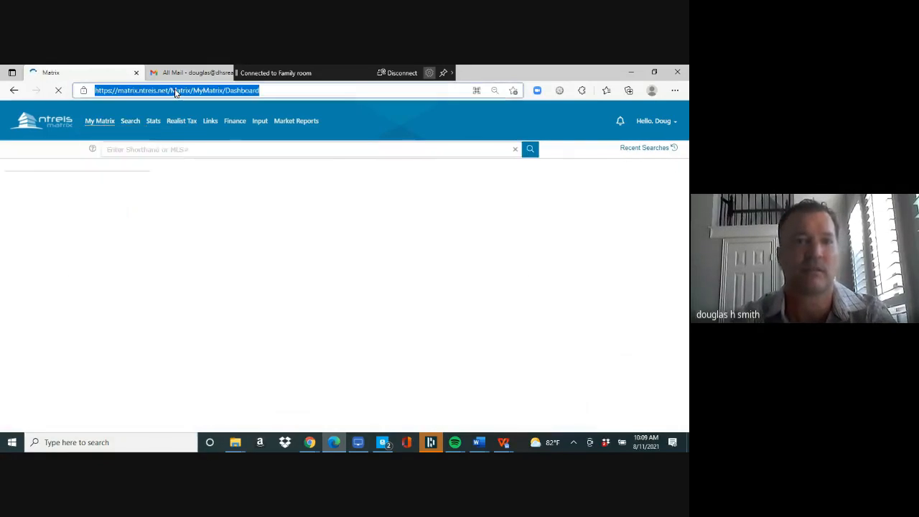
{"action": "type", "text": "mat"}
{"action": "key", "text": "Return"}
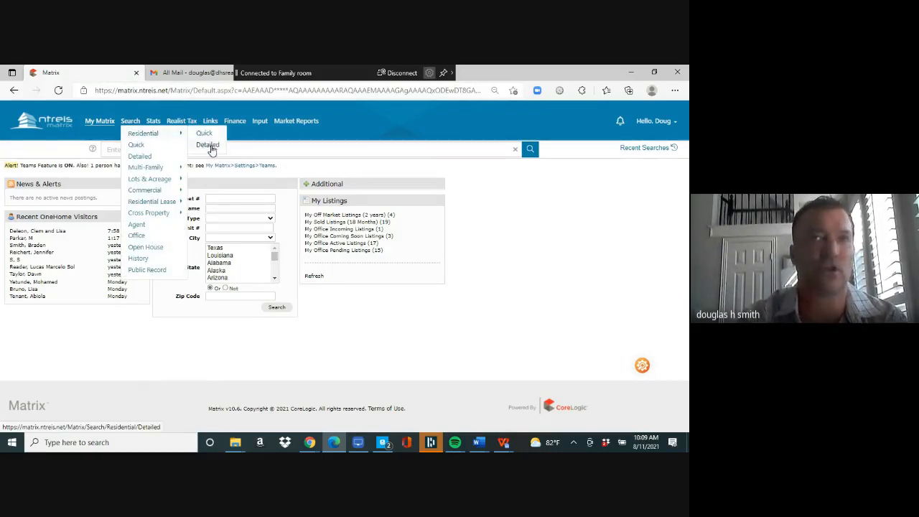
{"action": "left_click", "coordinate": [209, 146]}
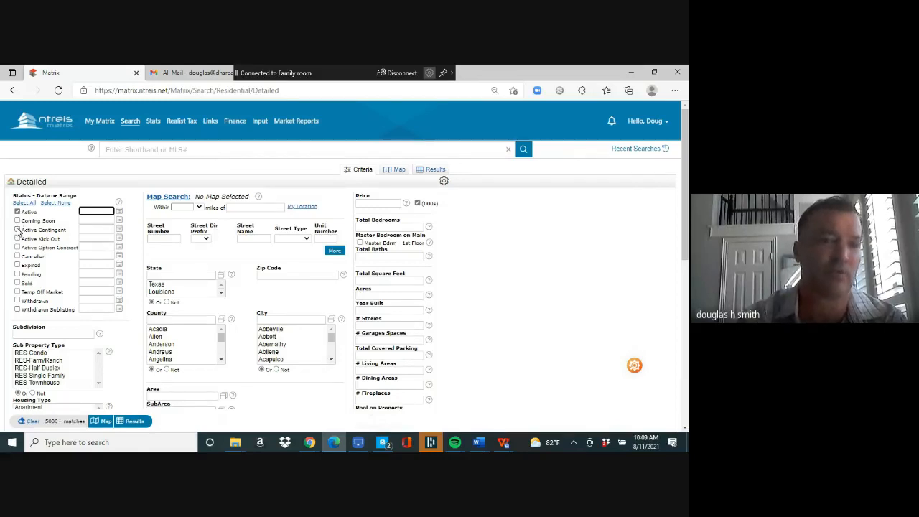
- Add Active Contingent, Kick Out, Option Contract, Pending and Sold statuses, and start subdivision 'crys'
{"action": "left_click", "coordinate": [17, 230]}
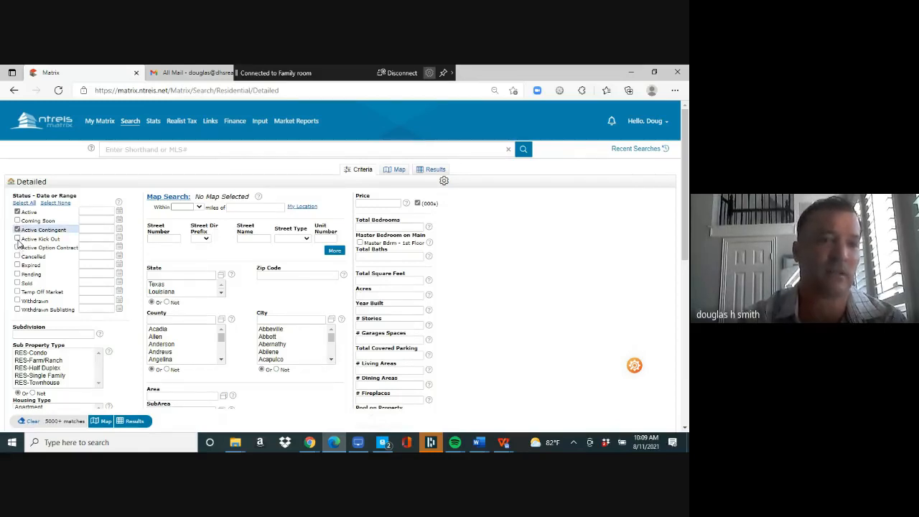
{"action": "left_click", "coordinate": [17, 248]}
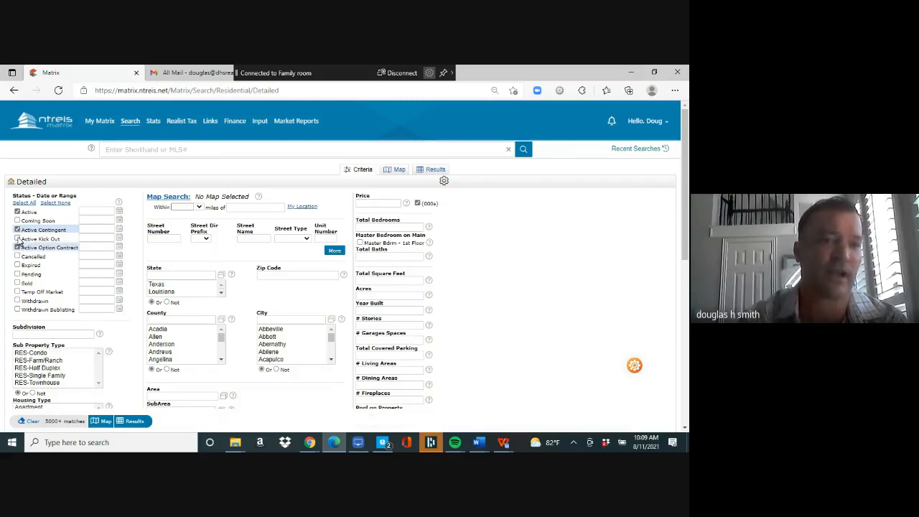
{"action": "left_click", "coordinate": [18, 239]}
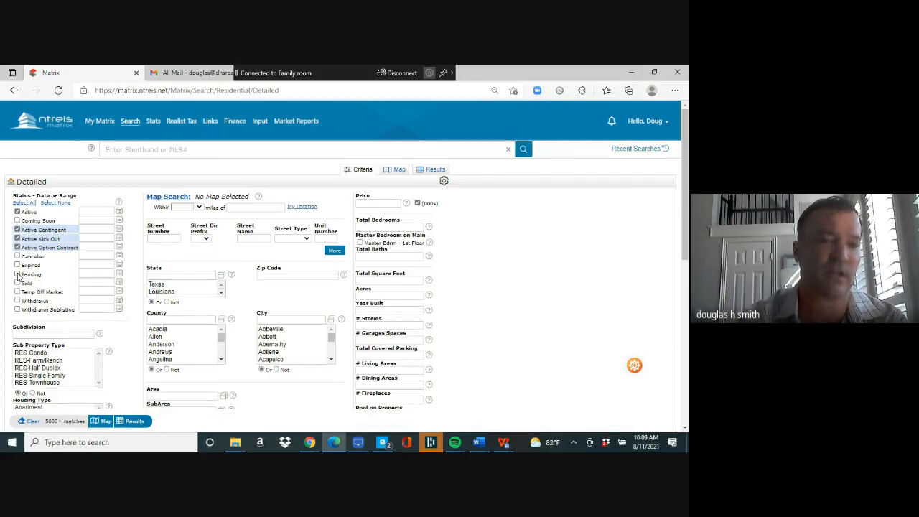
{"action": "left_click", "coordinate": [17, 275]}
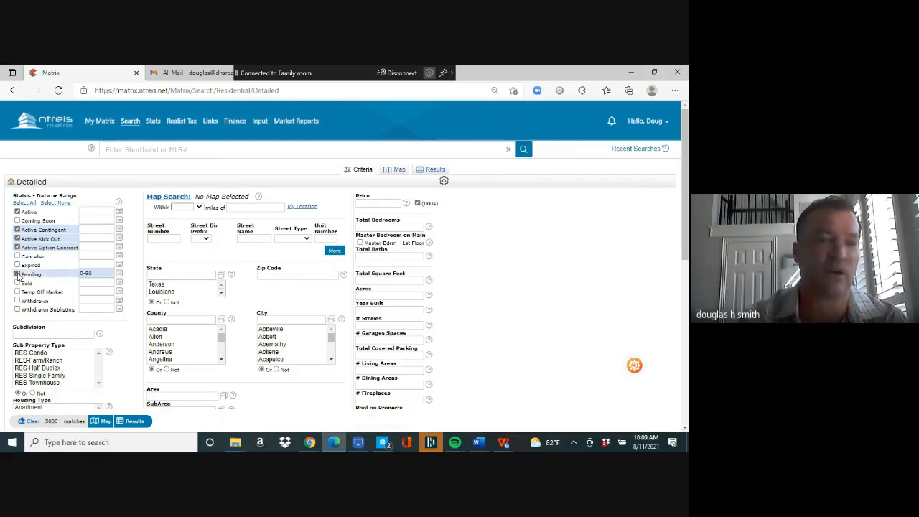
{"action": "left_click", "coordinate": [18, 284]}
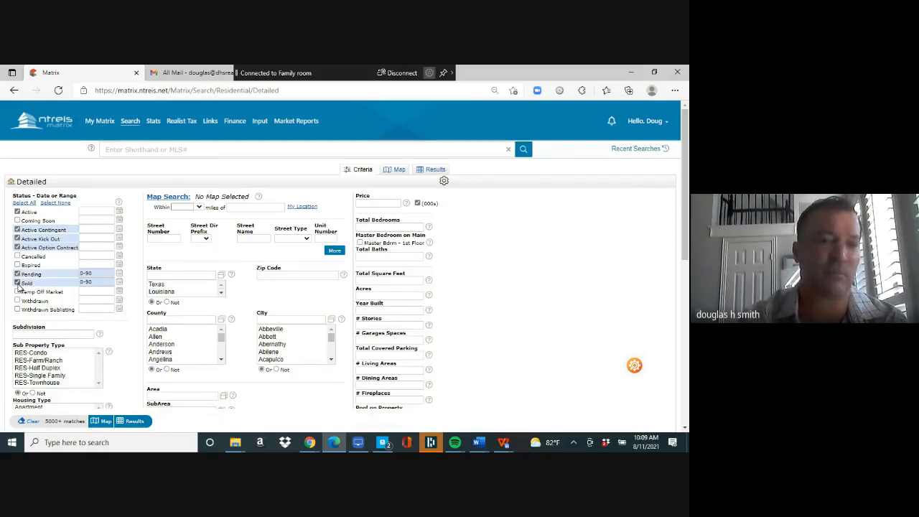
{"action": "left_click", "coordinate": [99, 275]}
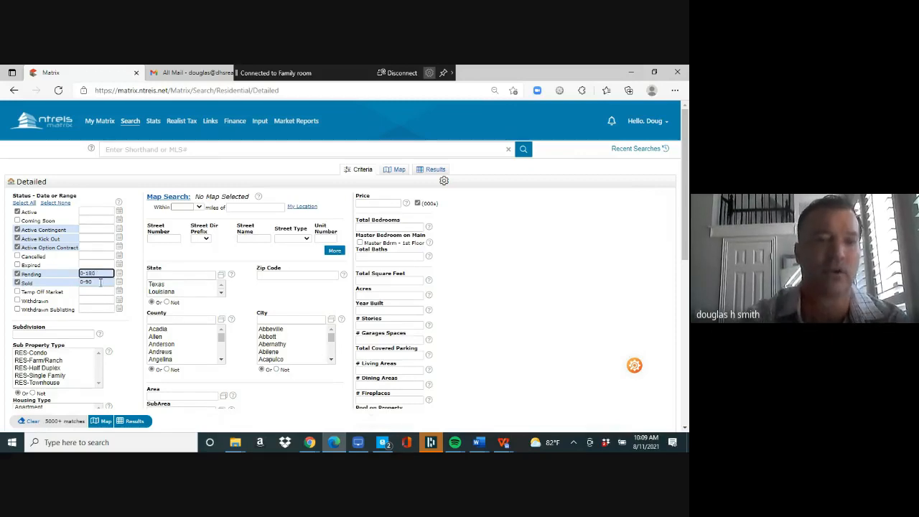
{"action": "left_click", "coordinate": [100, 282]}
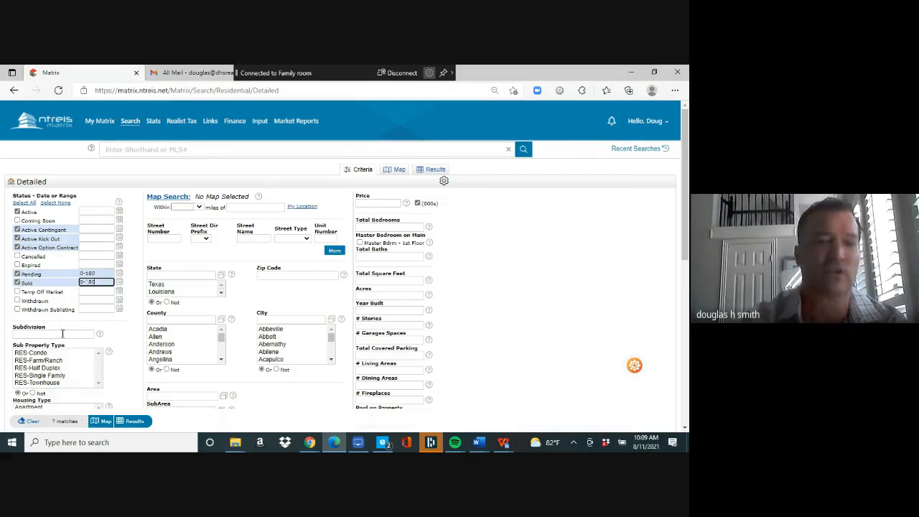
{"action": "left_click", "coordinate": [62, 334]}
{"action": "type", "text": "crystal cree*"}
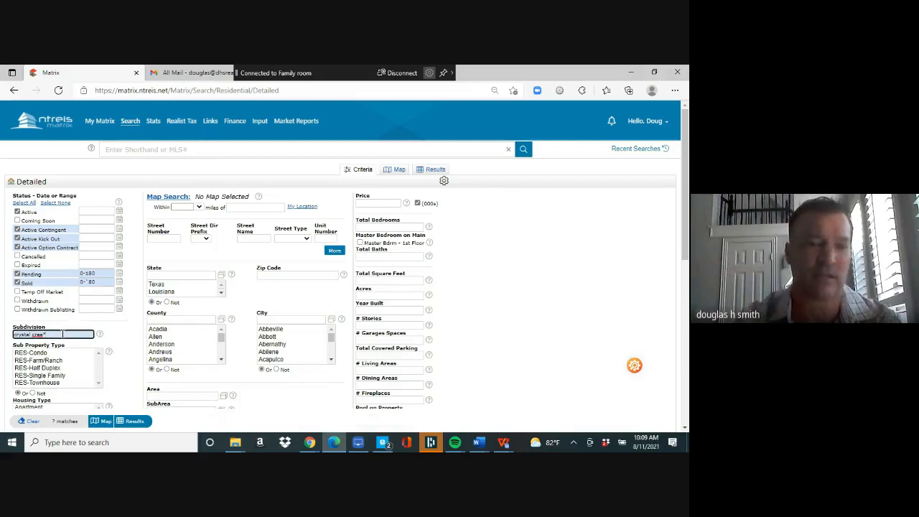
- Set the city to Plano and retype the subdivision as 'crystal cre*'
{"action": "left_click", "coordinate": [283, 319]}
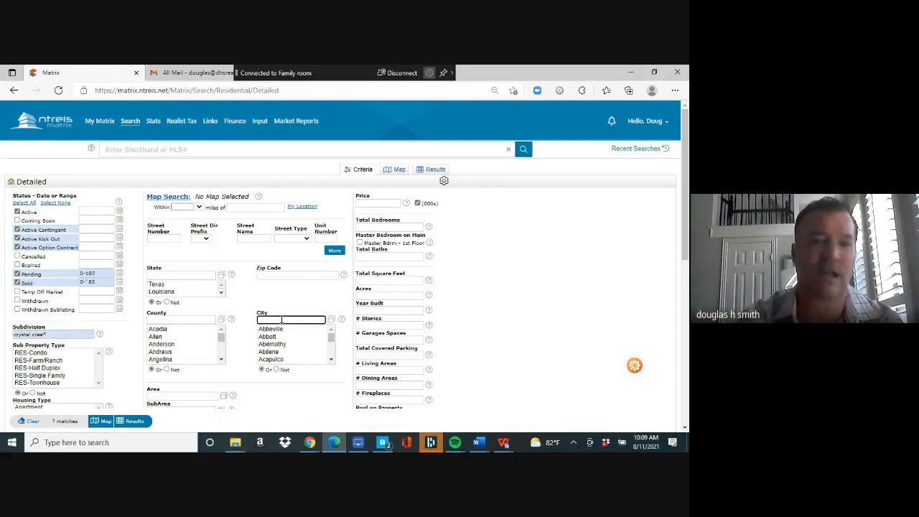
{"action": "type", "text": "plano"}
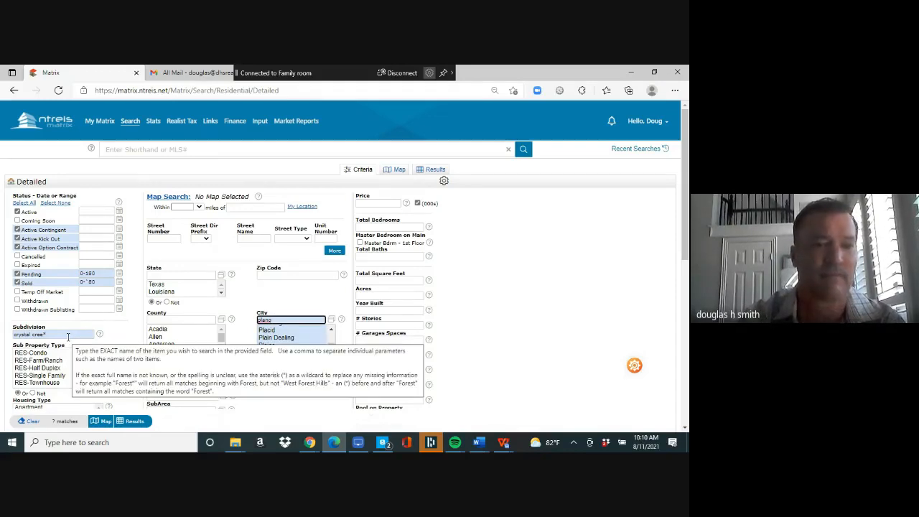
{"action": "left_click", "coordinate": [68, 335]}
{"action": "key", "text": "BackSpace"}
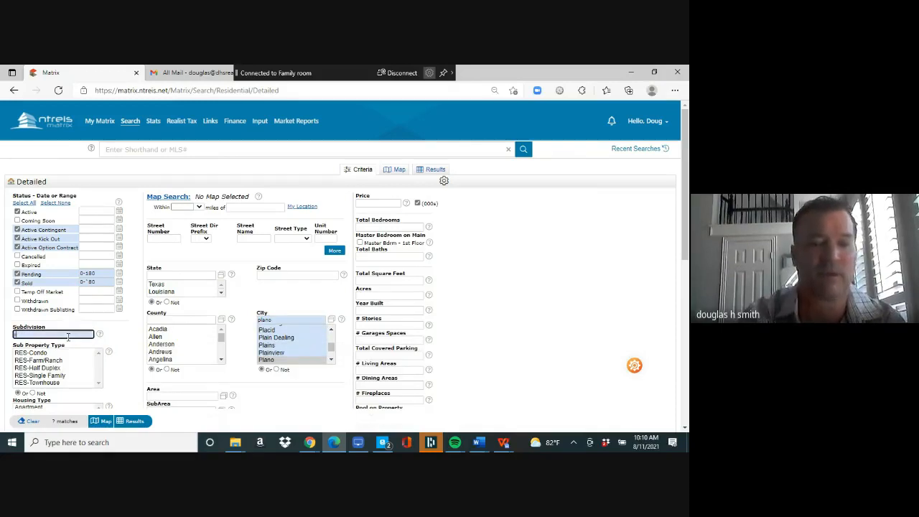
{"action": "type", "text": "crys"}
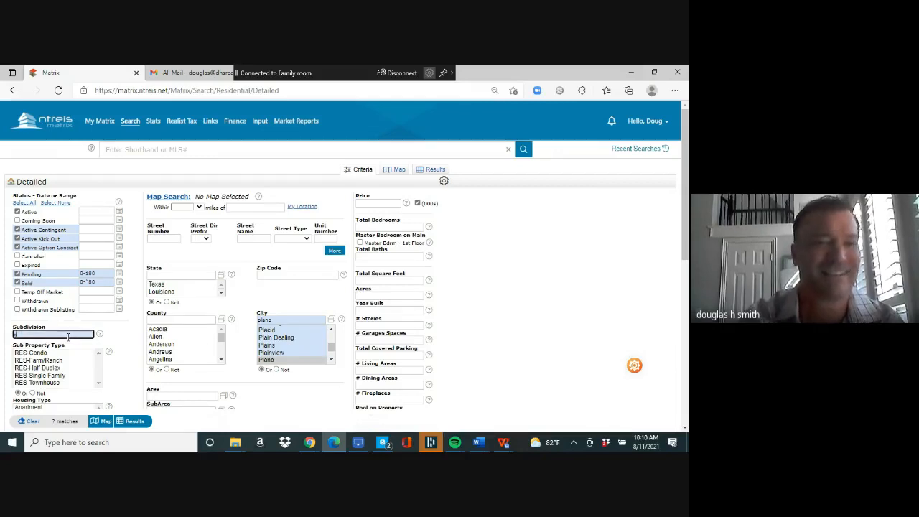
{"action": "type", "text": "tal"}
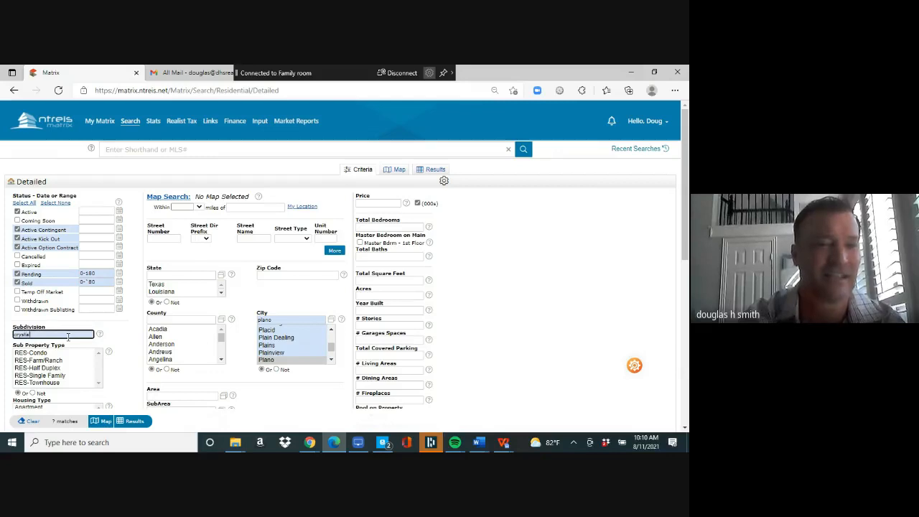
{"action": "type", "text": " cre*"}
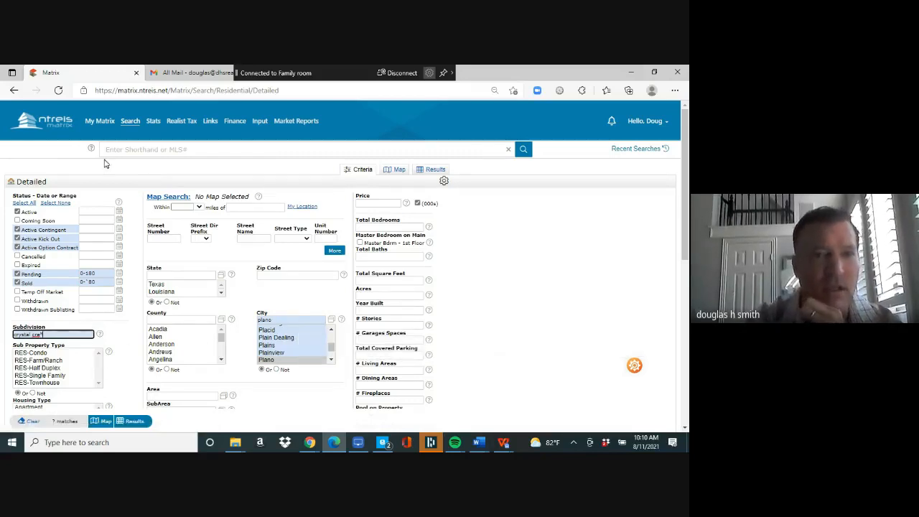
{"action": "mouse_move", "coordinate": [131, 120]}
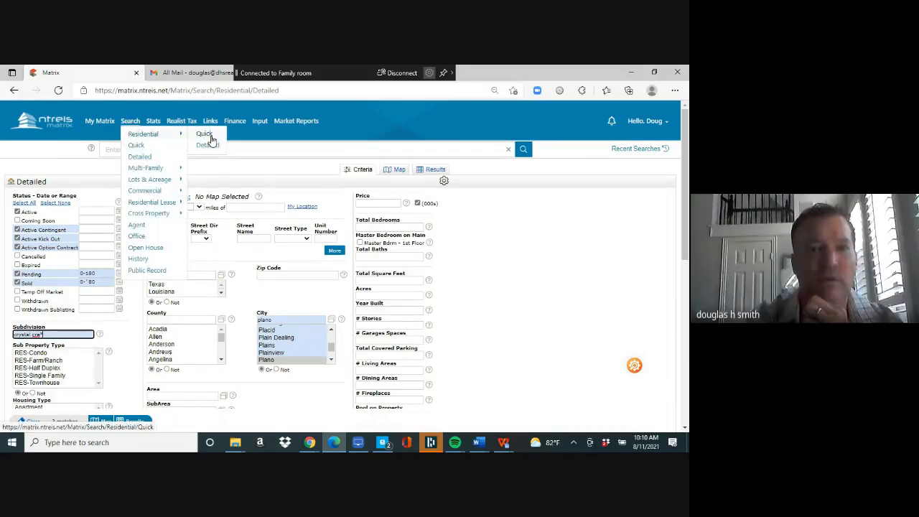
- Open the quick residential search and include Active Contingent, Kick Out, Option Contract, Pending and Sold
{"action": "left_click", "coordinate": [207, 138]}
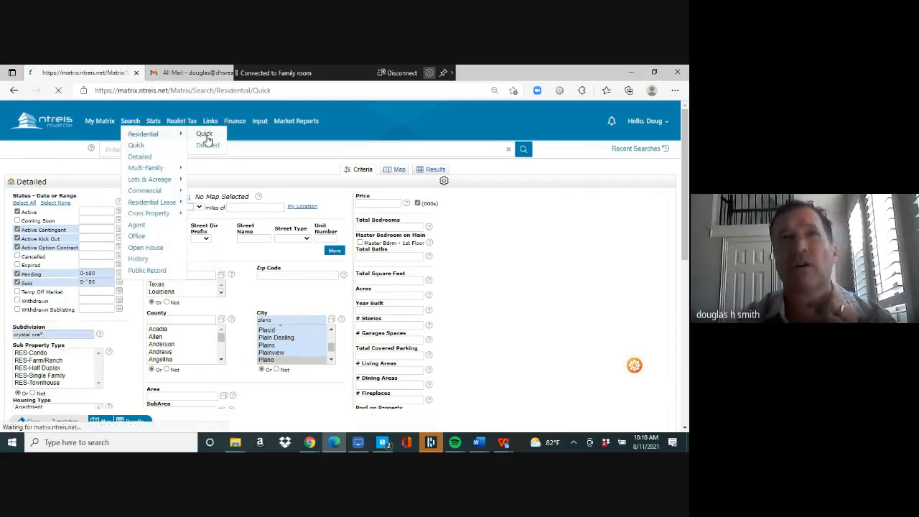
{"action": "left_click", "coordinate": [17, 230]}
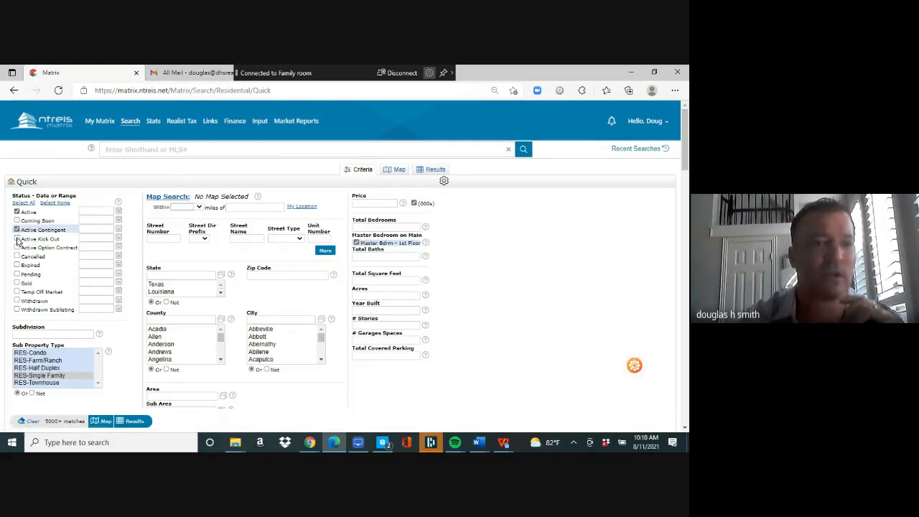
{"action": "left_click", "coordinate": [16, 239]}
{"action": "left_click", "coordinate": [17, 248]}
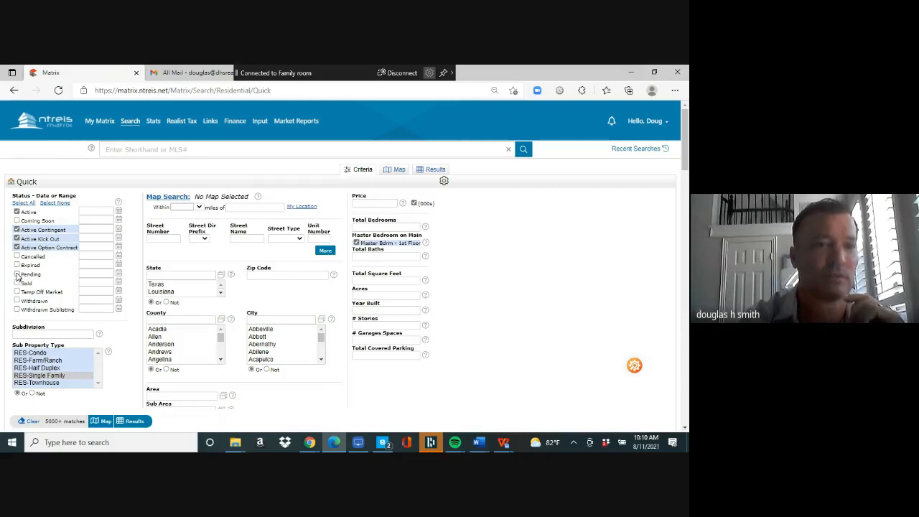
{"action": "left_click", "coordinate": [17, 275]}
{"action": "left_click", "coordinate": [16, 283]}
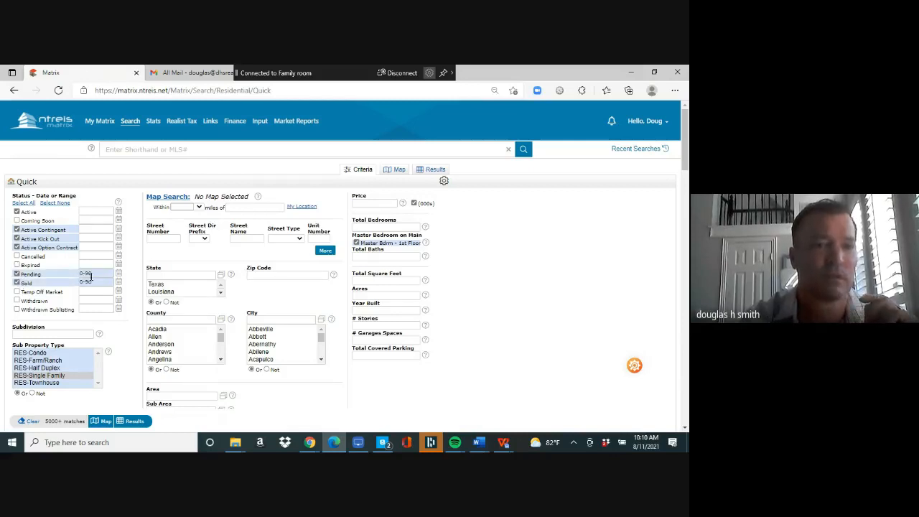
- Set Pending and Sold to 0-180 days, subdivision 'crystal creek*', and show the 7 matches
{"action": "left_click", "coordinate": [95, 273]}
{"action": "type", "text": "0-180"}
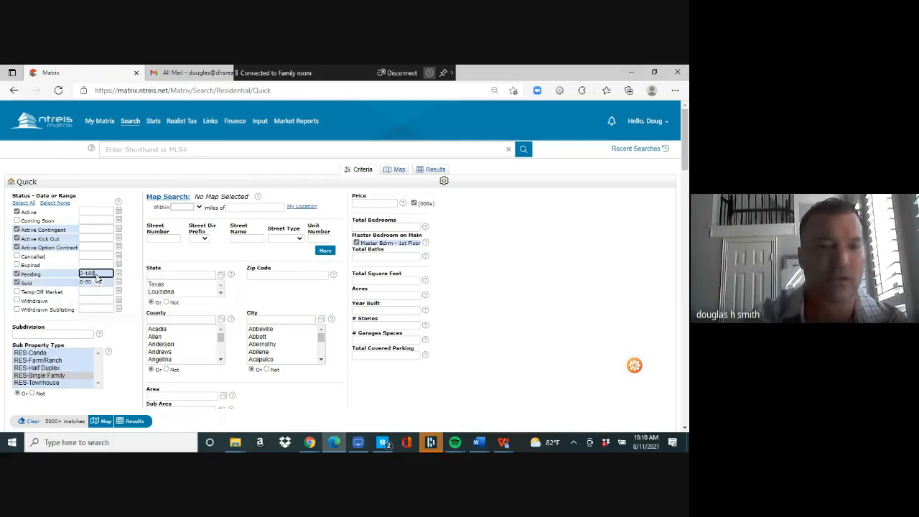
{"action": "left_click", "coordinate": [98, 281]}
{"action": "type", "text": "0-"}
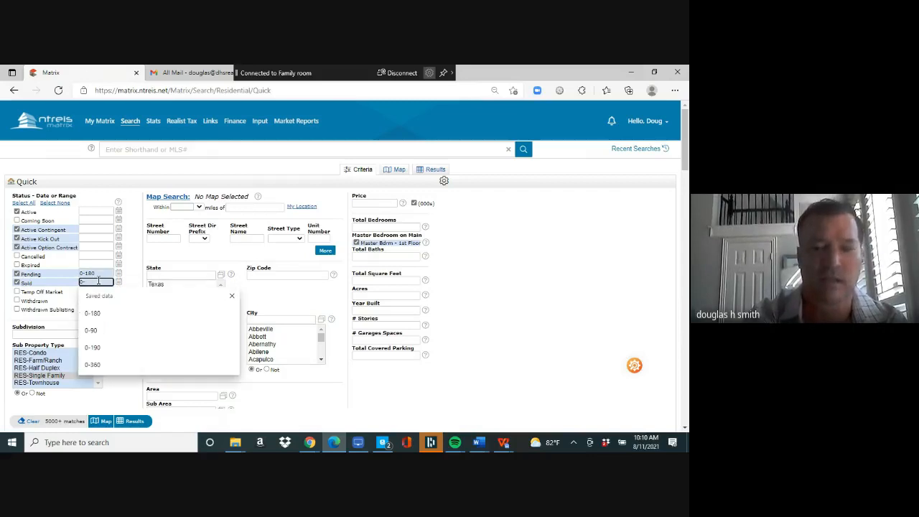
{"action": "type", "text": "180"}
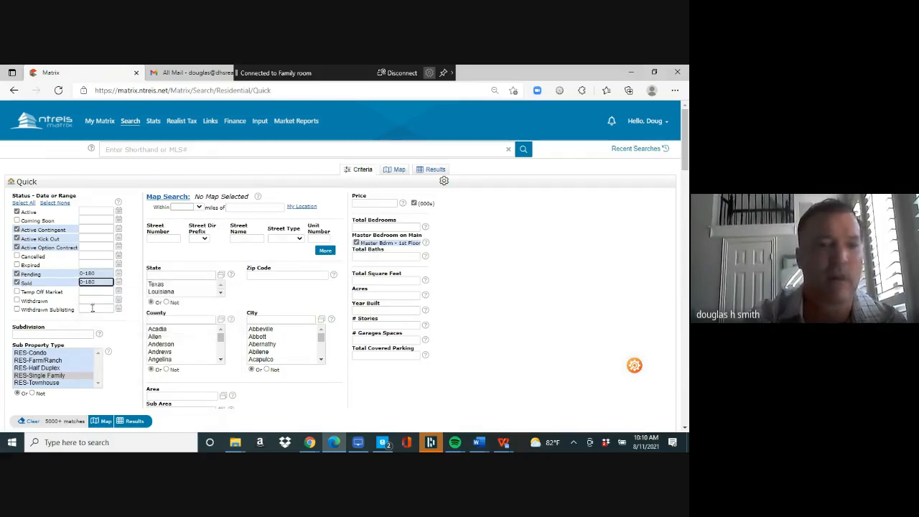
{"action": "left_click", "coordinate": [72, 335]}
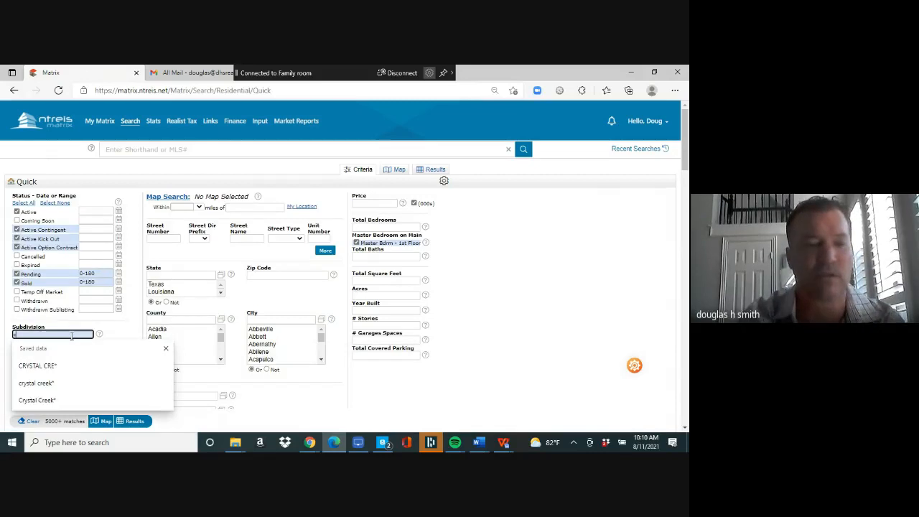
{"action": "type", "text": "crystal creek*"}
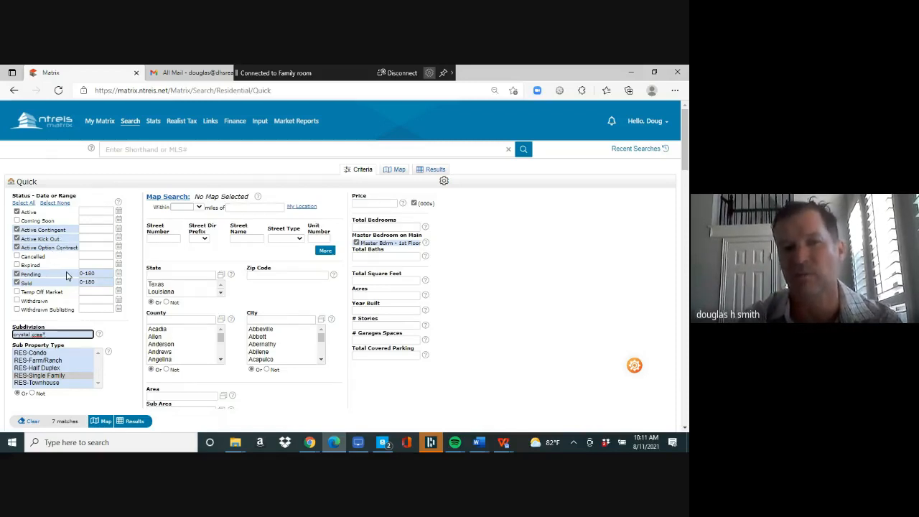
{"action": "left_click", "coordinate": [137, 424]}
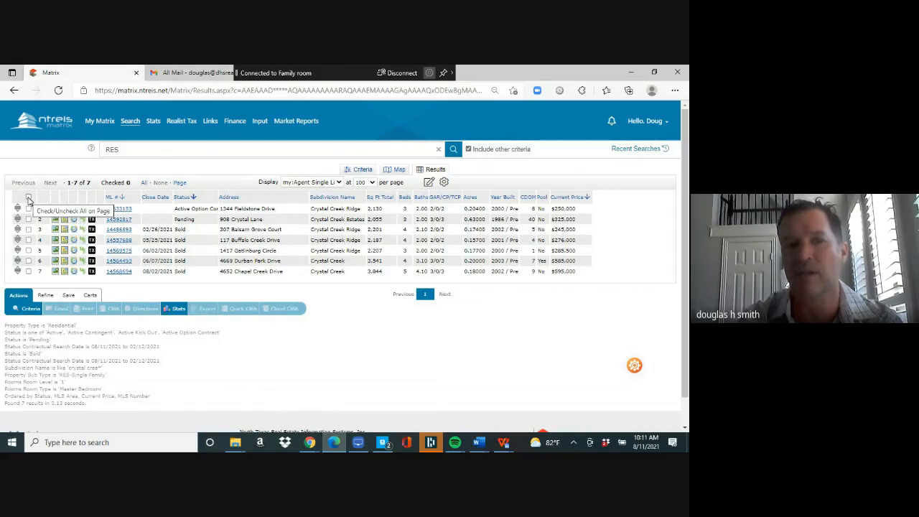
- Select all seven Crystal Creek listings and generate a Quick CMA PDF report
{"action": "left_click", "coordinate": [28, 199]}
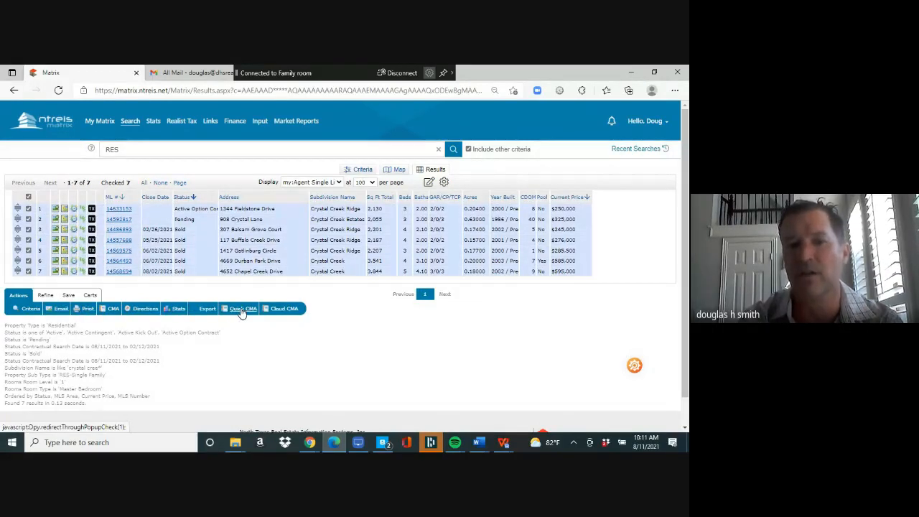
{"action": "left_click", "coordinate": [243, 309]}
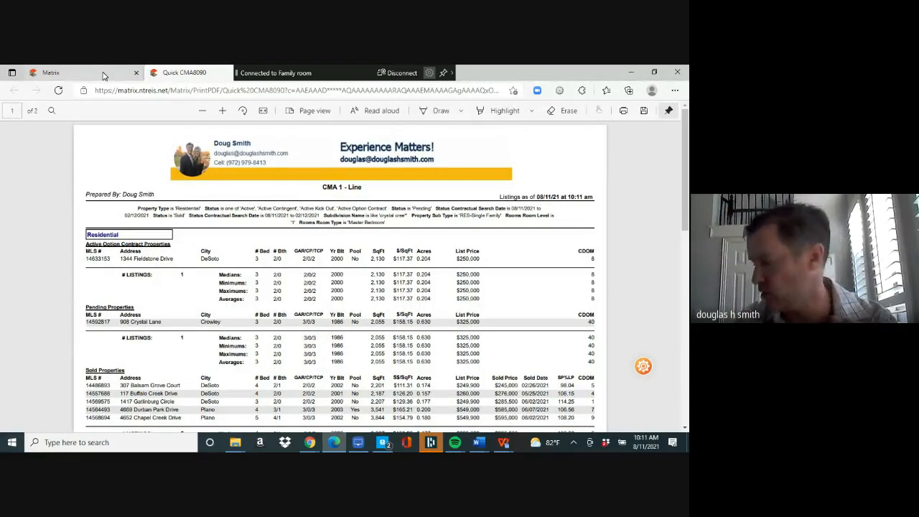
- Leave the CMA report and start a new residential quick search
{"action": "left_click", "coordinate": [102, 77]}
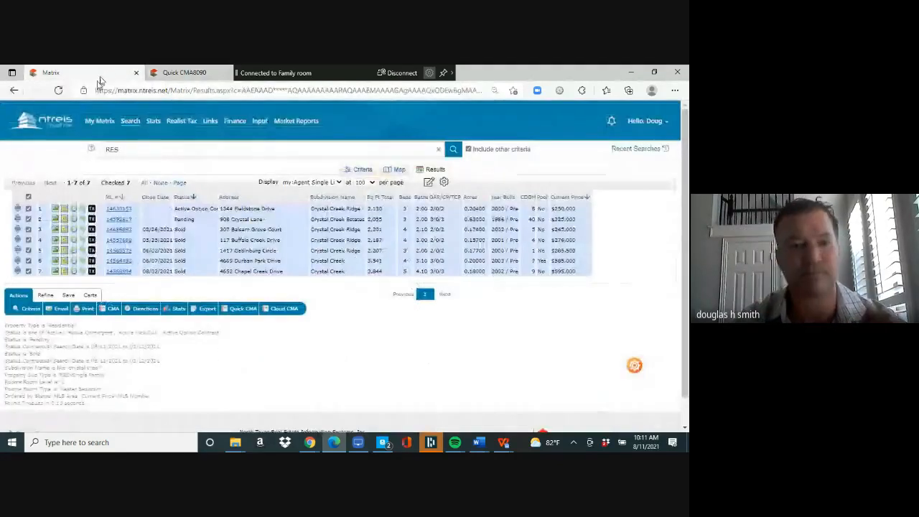
{"action": "mouse_move", "coordinate": [112, 159]}
{"action": "mouse_move", "coordinate": [130, 122]}
{"action": "mouse_move", "coordinate": [175, 135]}
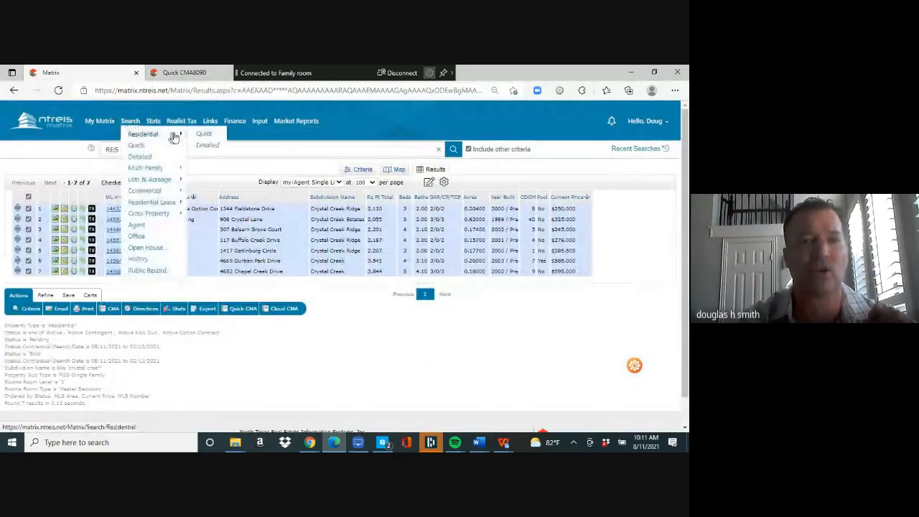
{"action": "left_click", "coordinate": [206, 139]}
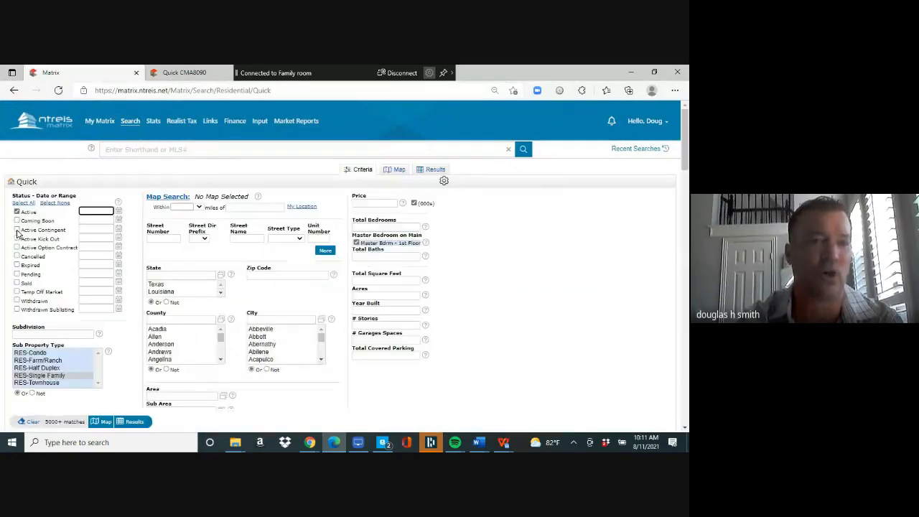
- Include Active Contingent, Kick Out, Option Contract, Pending and Sold, with 0-180 day ranges
{"action": "left_click", "coordinate": [17, 230]}
{"action": "left_click", "coordinate": [17, 238]}
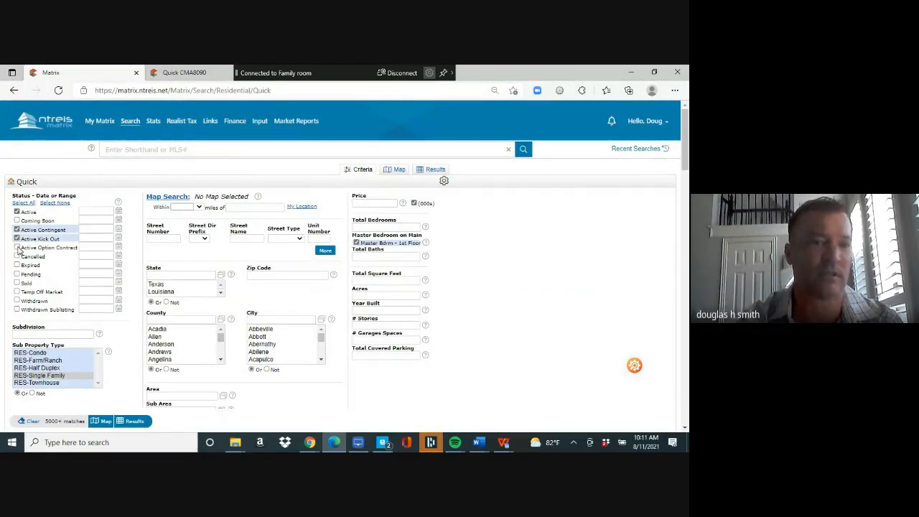
{"action": "left_click", "coordinate": [17, 248]}
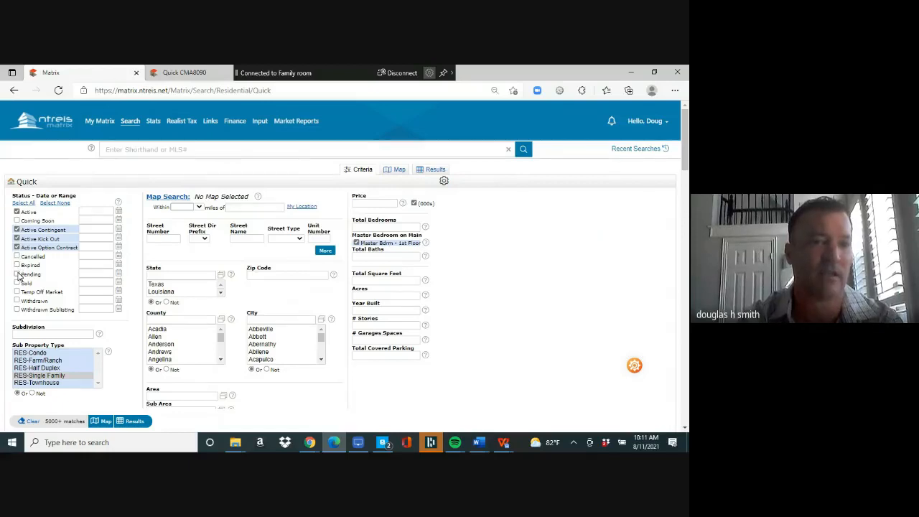
{"action": "left_click", "coordinate": [17, 274]}
{"action": "left_click", "coordinate": [16, 283]}
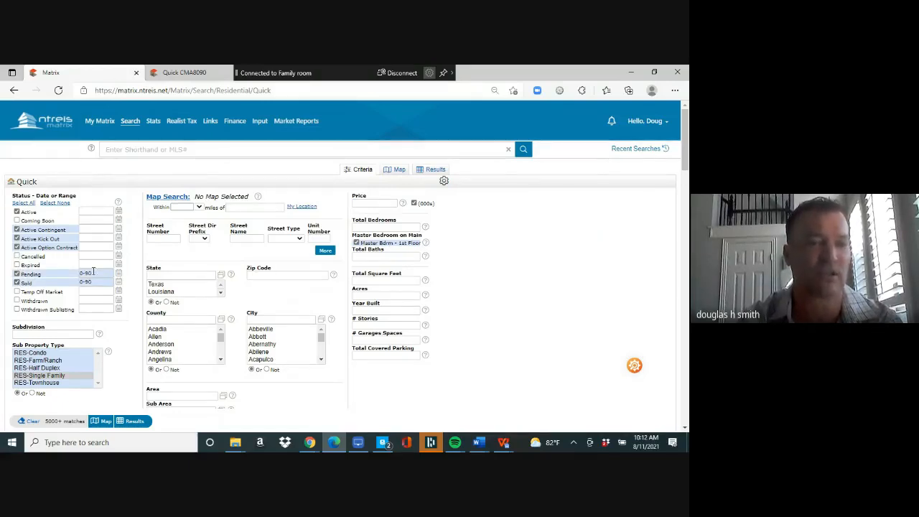
{"action": "left_click", "coordinate": [99, 273]}
{"action": "key", "text": "BackSpace"}
{"action": "key", "text": "BackSpace"}
{"action": "type", "text": "180"}
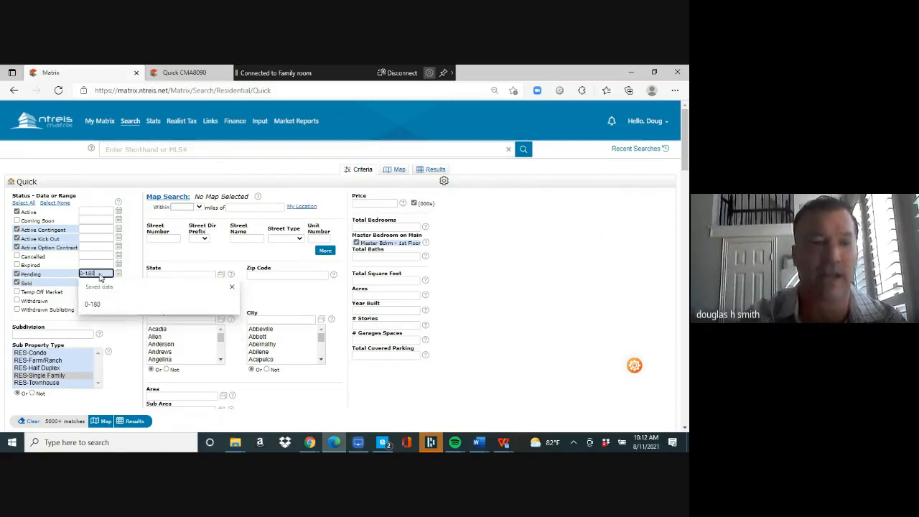
{"action": "left_click", "coordinate": [101, 282]}
{"action": "key", "text": "BackSpace"}
{"action": "key", "text": "BackSpace"}
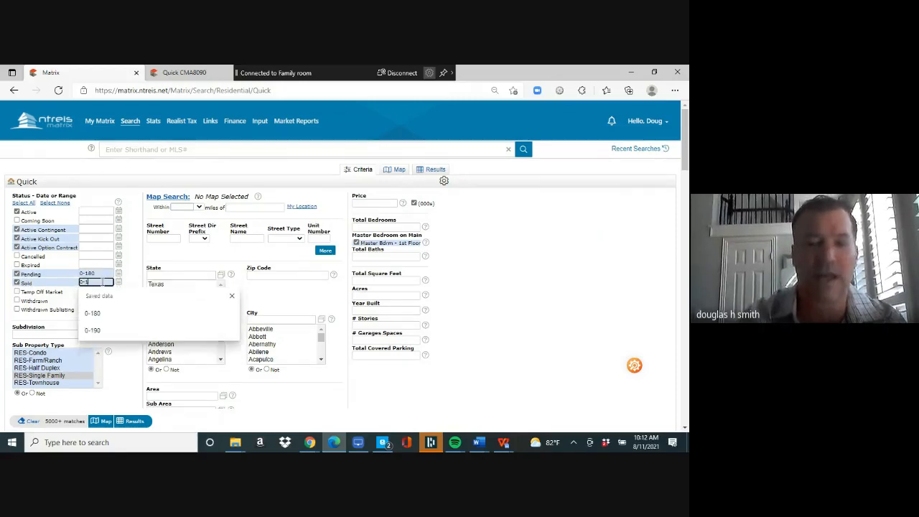
{"action": "type", "text": "180"}
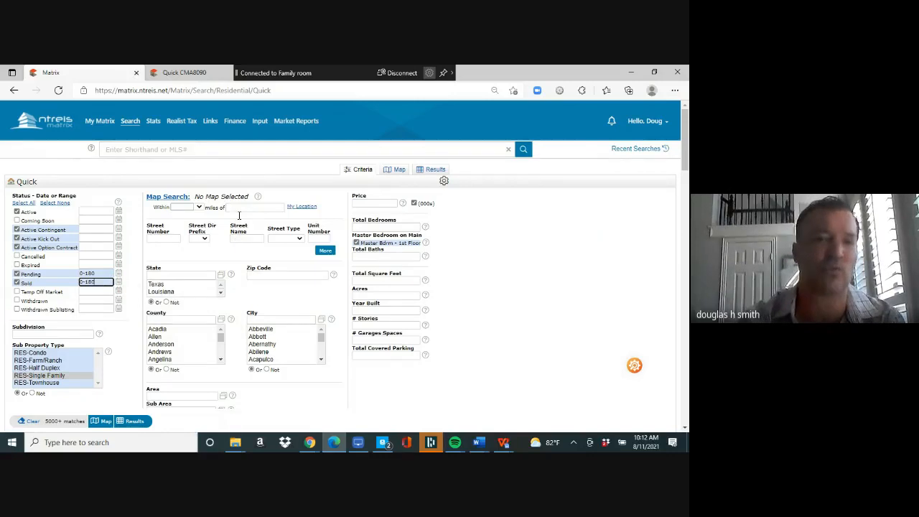
- Choose a 5-mile radius and enter the centre street address
{"action": "left_click", "coordinate": [200, 208]}
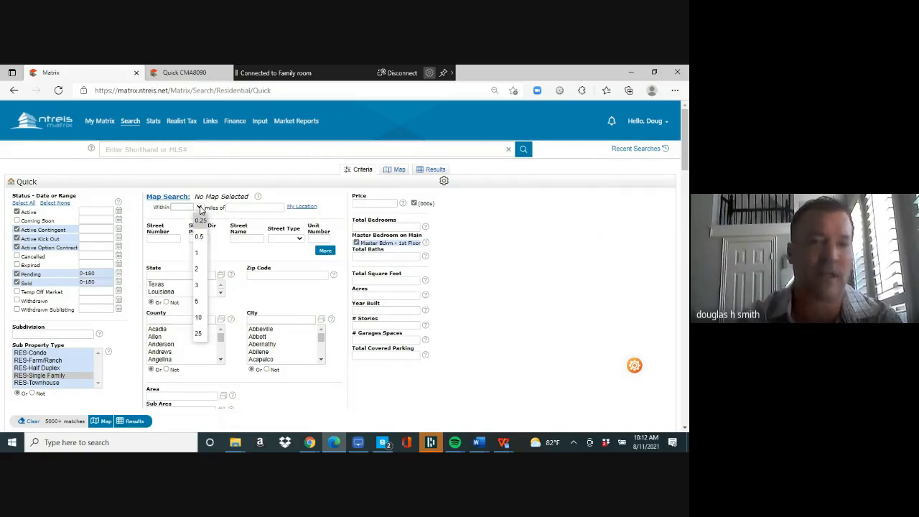
{"action": "left_click", "coordinate": [200, 304]}
{"action": "left_click", "coordinate": [239, 207]}
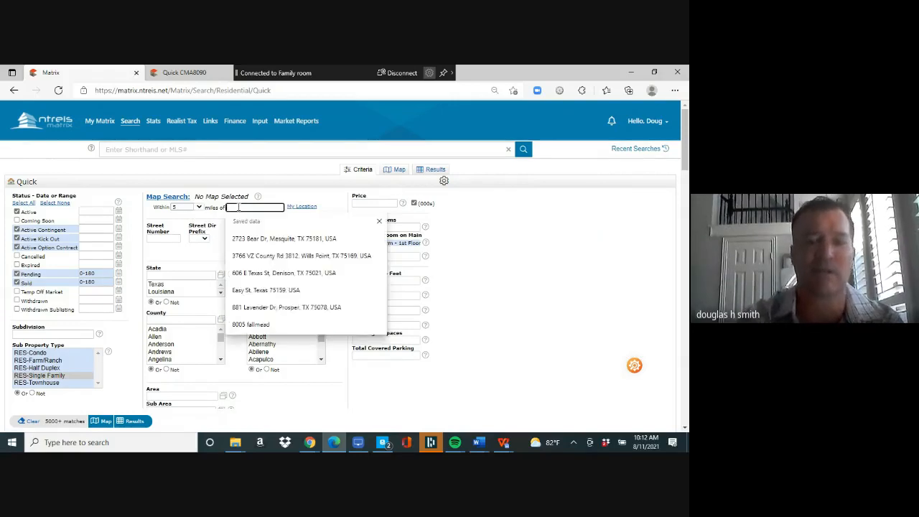
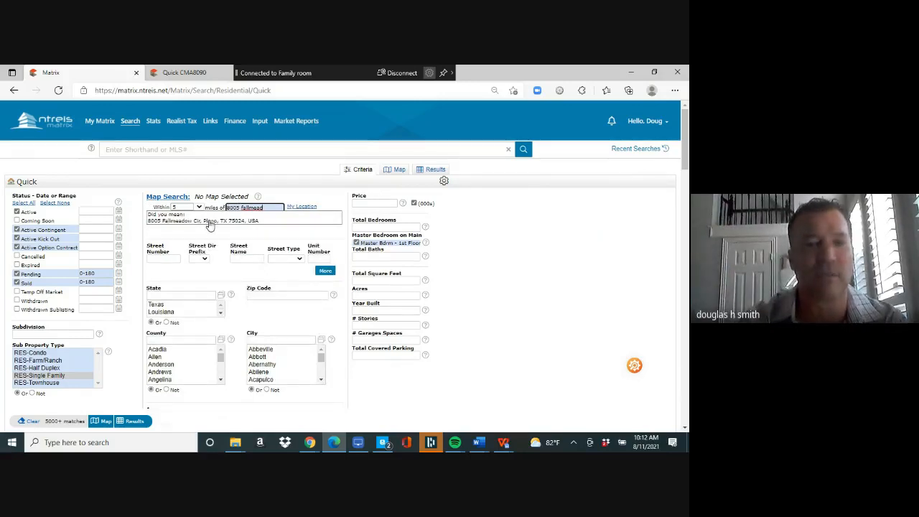
- Accept the suggested address and narrow the search to 1 mile, 3000+ sq ft, built 2000+
{"action": "left_click", "coordinate": [210, 224]}
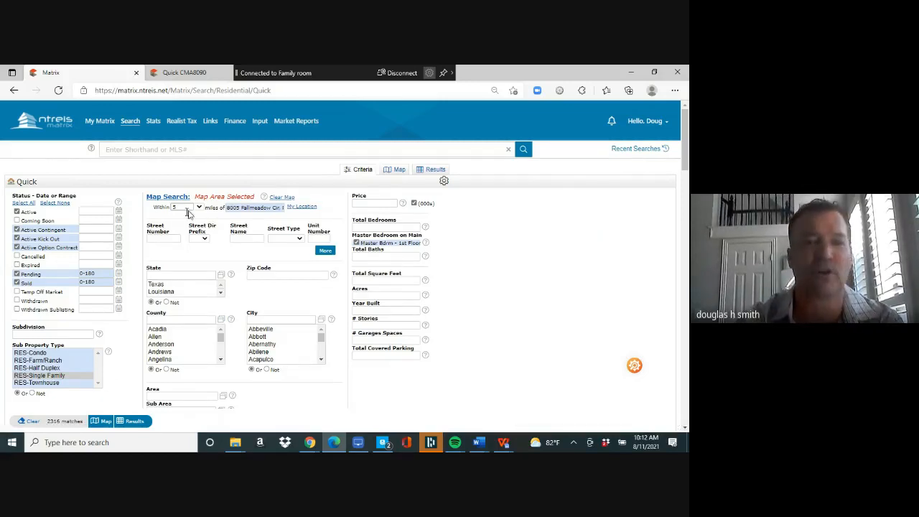
{"action": "left_click", "coordinate": [199, 208]}
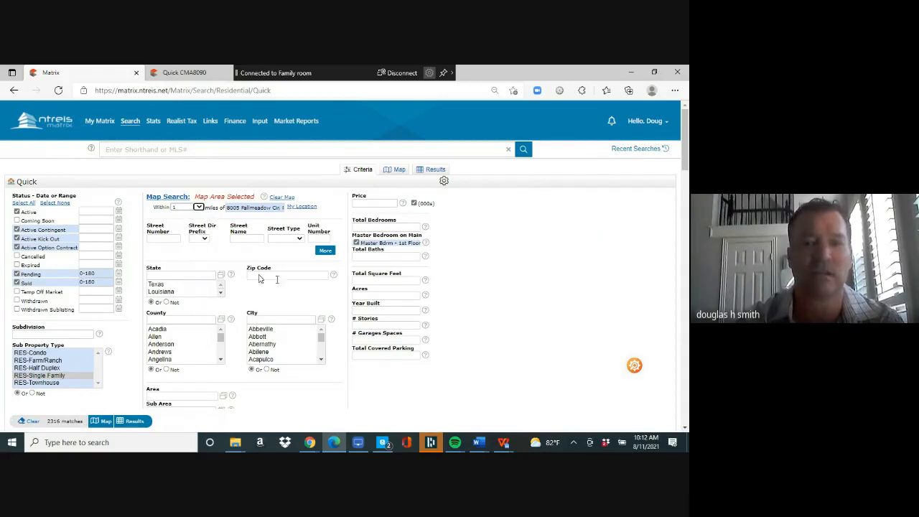
{"action": "left_click", "coordinate": [368, 281]}
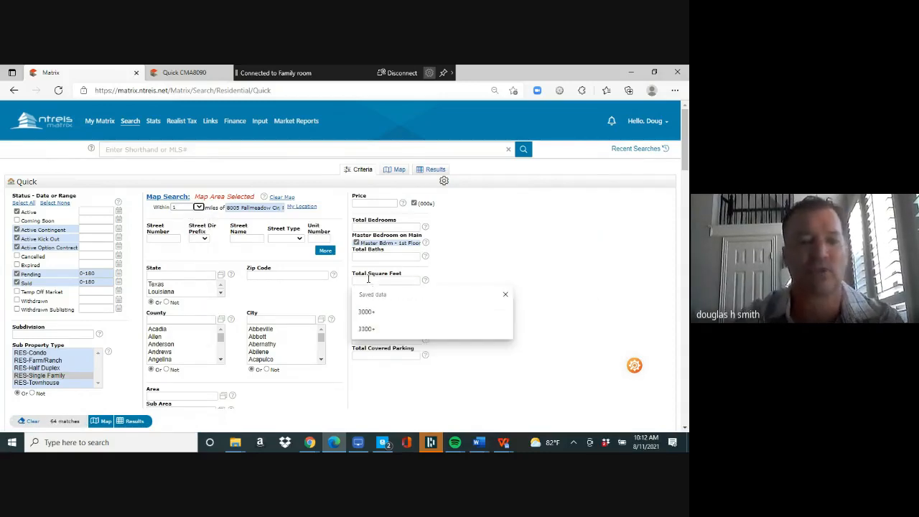
{"action": "type", "text": "300"}
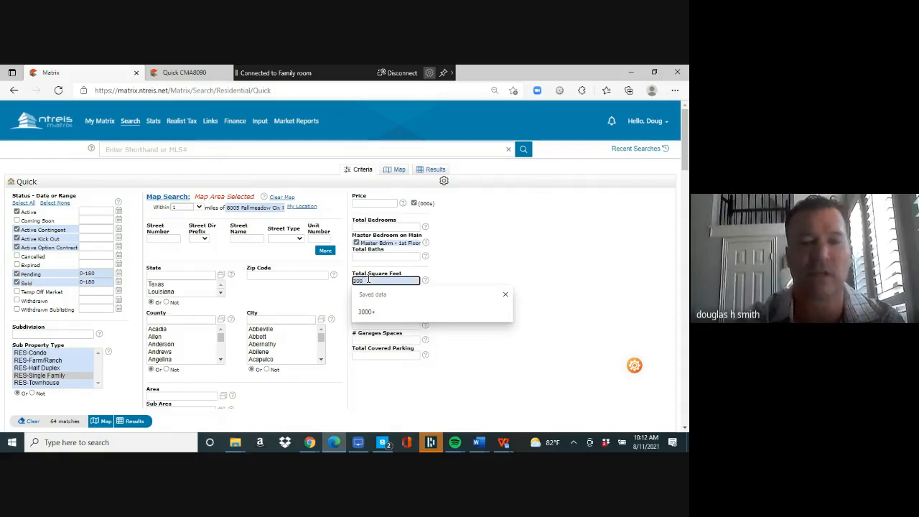
{"action": "type", "text": "0+"}
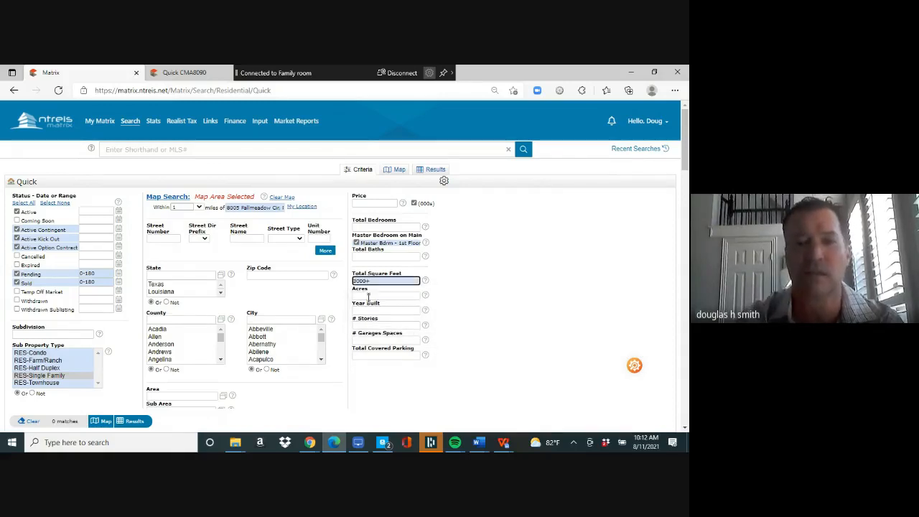
{"action": "left_click", "coordinate": [371, 309]}
{"action": "type", "text": "2000"}
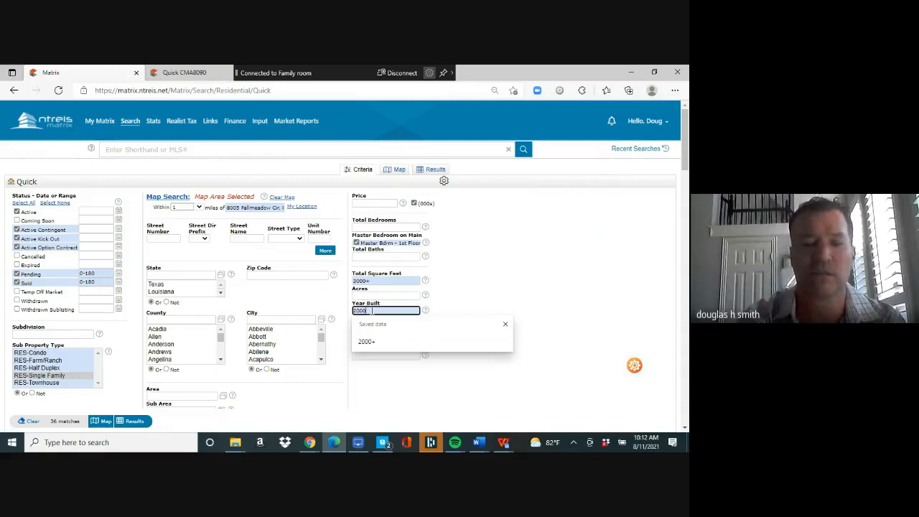
{"action": "type", "text": "+"}
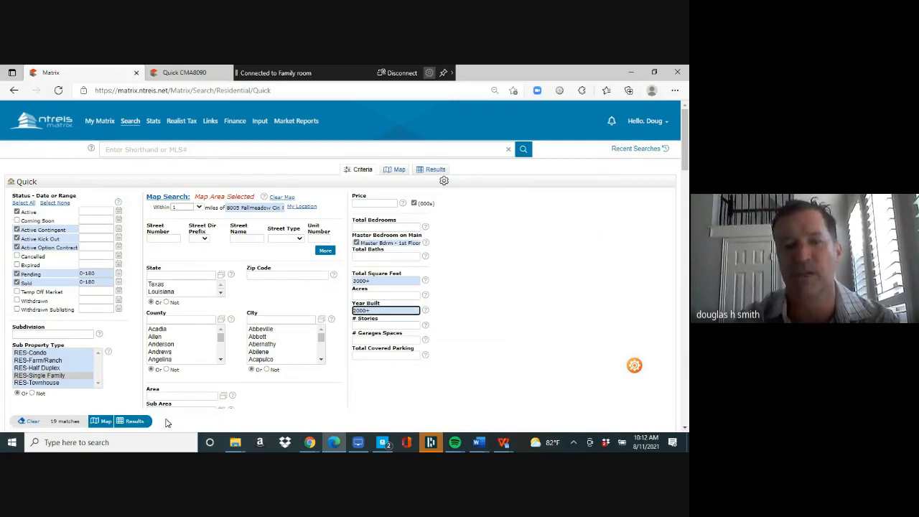
{"action": "left_click", "coordinate": [136, 424]}
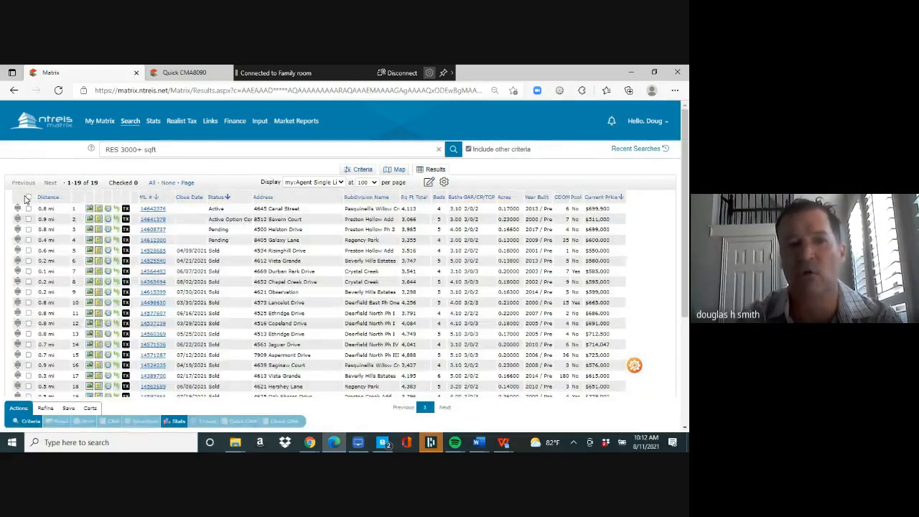
- Generate a Quick CMA report for all 19 listings, then go back to the Matrix results
{"action": "left_click", "coordinate": [29, 197]}
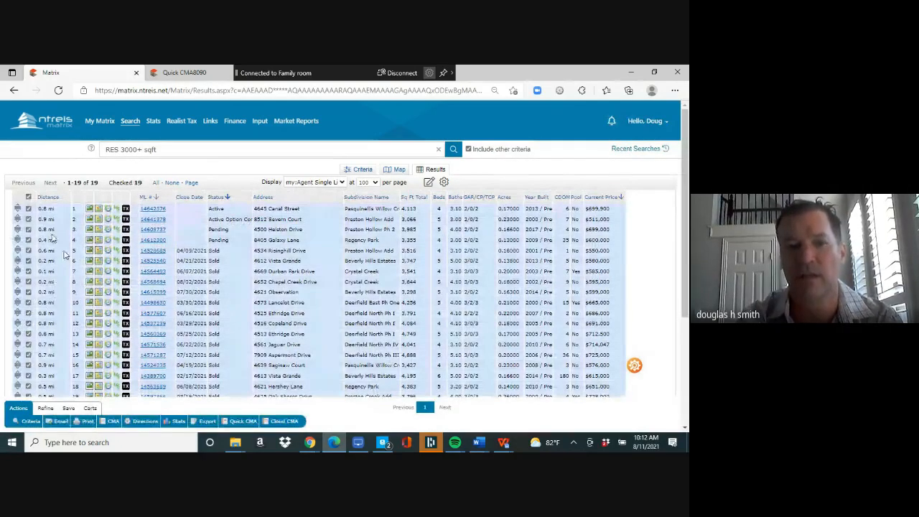
{"action": "left_click", "coordinate": [244, 422]}
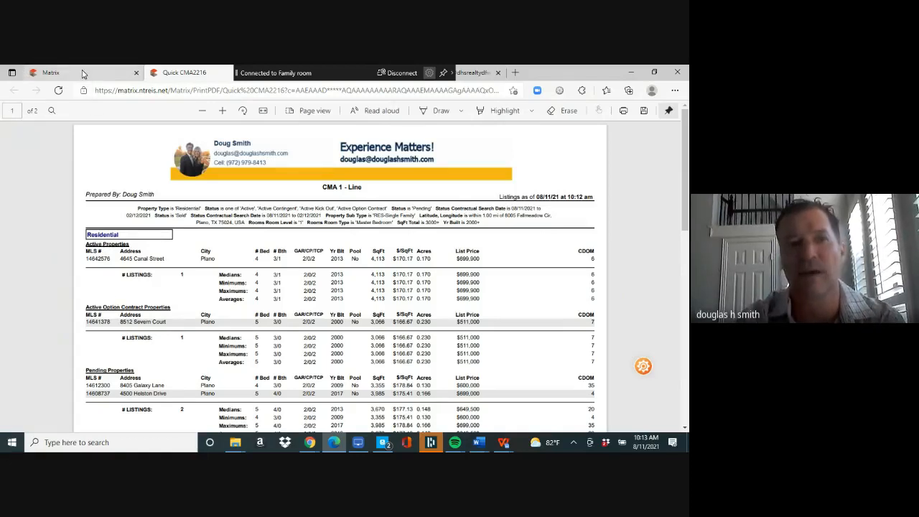
{"action": "left_click", "coordinate": [82, 72]}
- Start a new Residential Quick search including Active Contingent, Kick Out, Option Contract, Pending and Sold
{"action": "mouse_move", "coordinate": [130, 121]}
{"action": "mouse_move", "coordinate": [147, 134]}
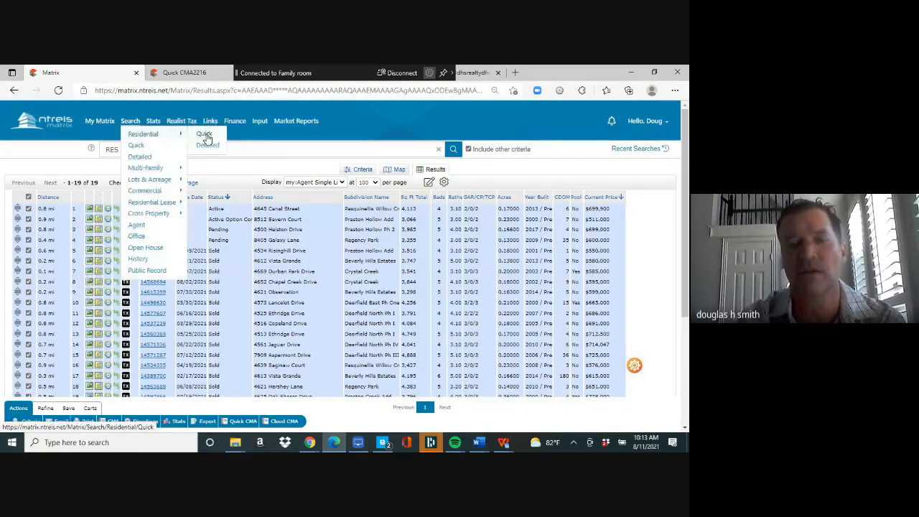
{"action": "left_click", "coordinate": [206, 136]}
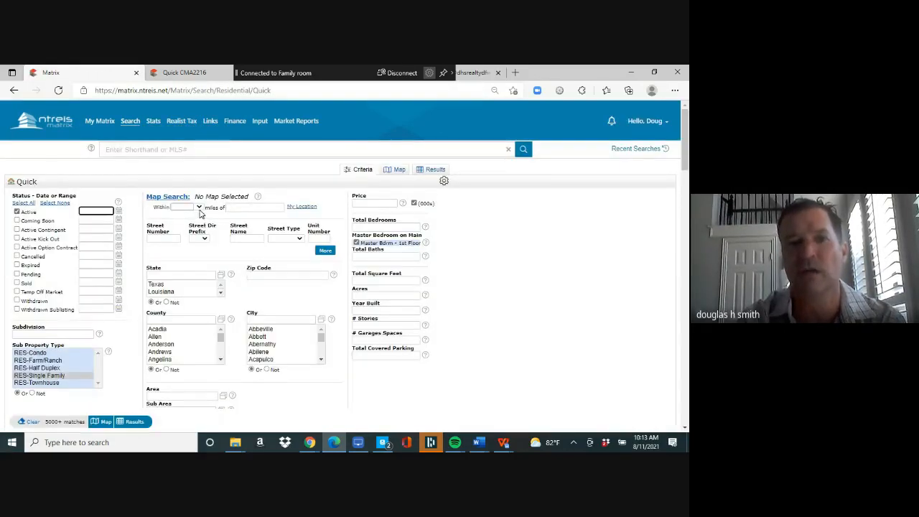
{"action": "left_click", "coordinate": [17, 230]}
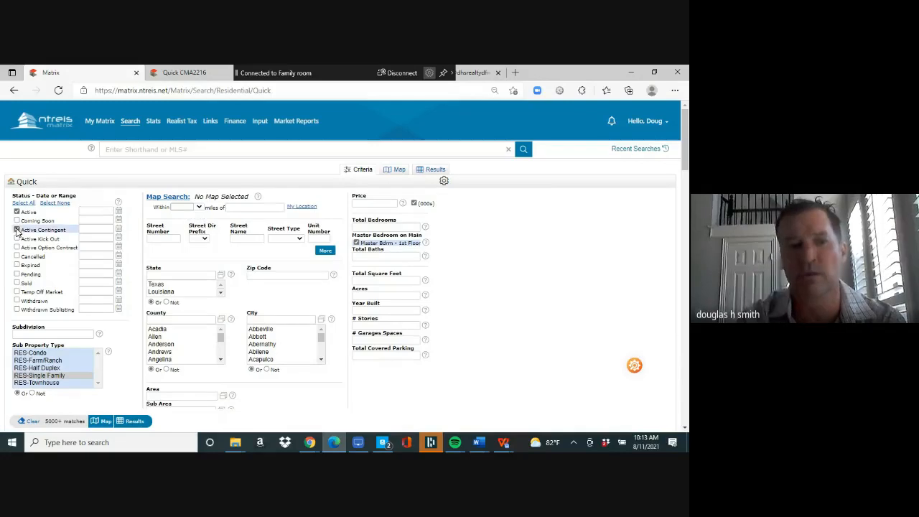
{"action": "left_click", "coordinate": [17, 239]}
{"action": "left_click", "coordinate": [17, 248]}
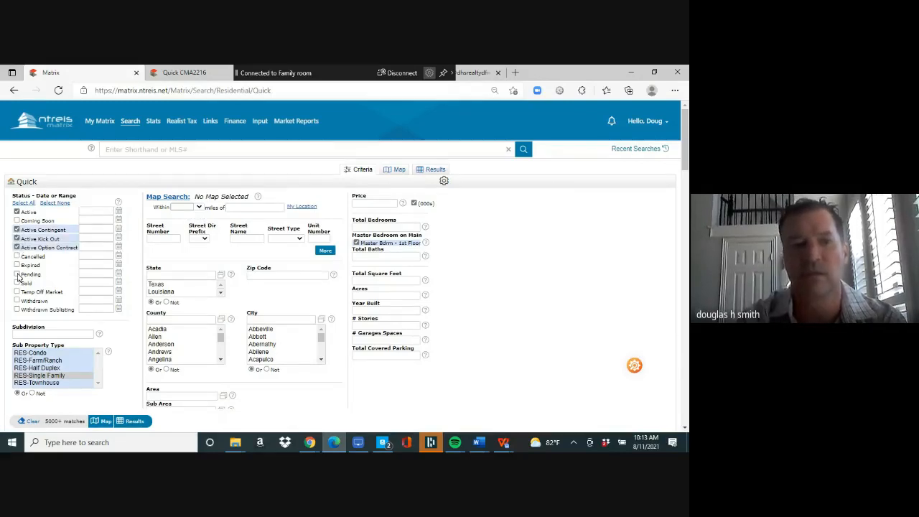
{"action": "left_click", "coordinate": [17, 275]}
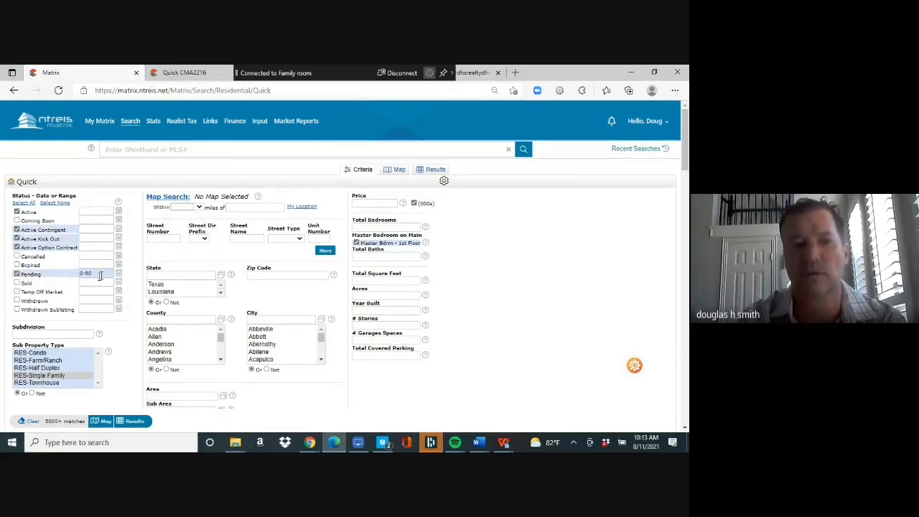
{"action": "left_click", "coordinate": [18, 283]}
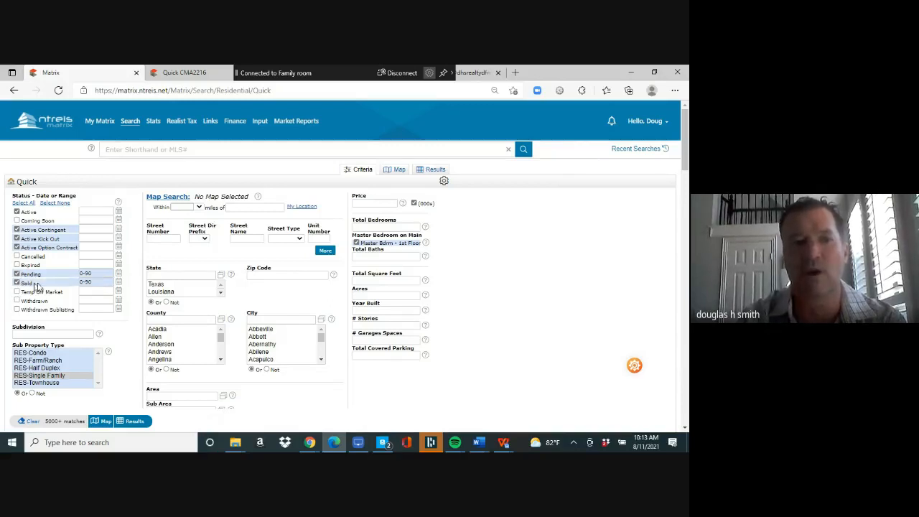
- Widen both the Pending and Sold date ranges to 0-180 days
{"action": "left_click", "coordinate": [95, 274]}
{"action": "type", "text": "0-180"}
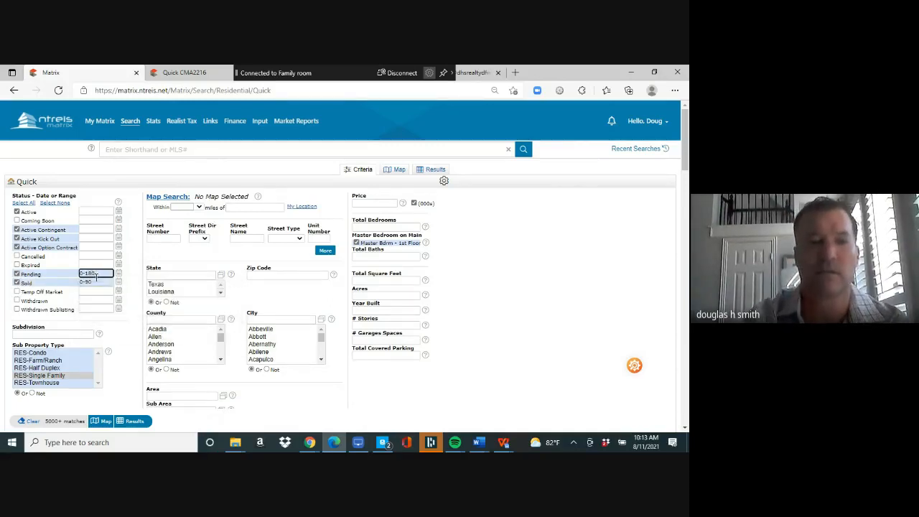
{"action": "left_click", "coordinate": [97, 282]}
{"action": "type", "text": "0-180"}
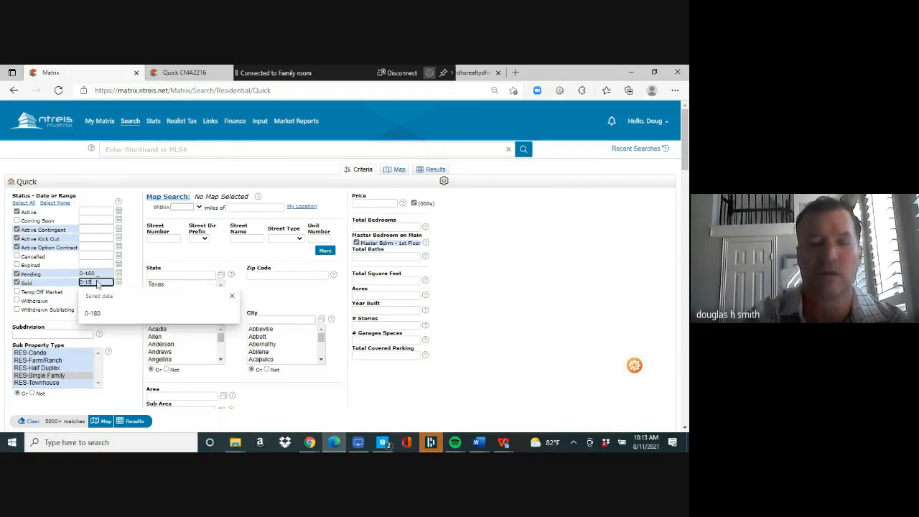
{"action": "left_click", "coordinate": [178, 199]}
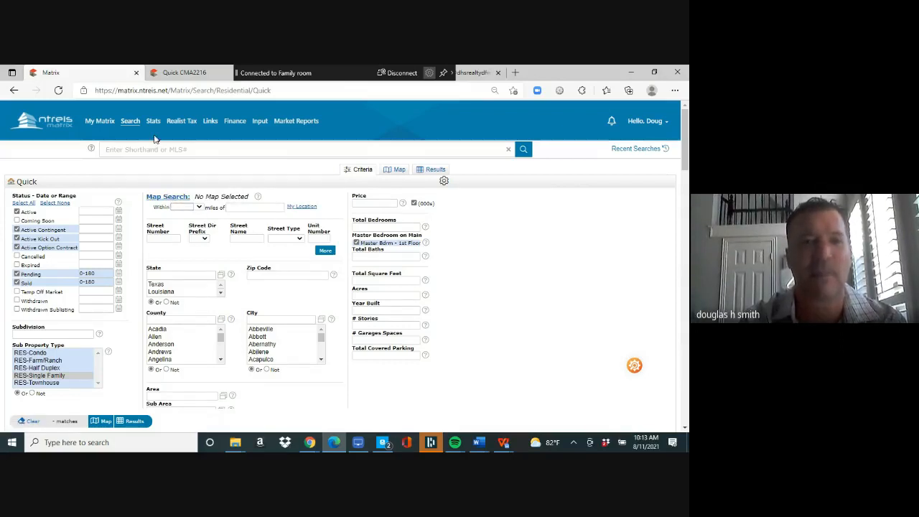
- Reopen a Residential Quick search with Active Contingent, Kick Out, Option Contract, Pending and Sold ticked
{"action": "mouse_move", "coordinate": [131, 121]}
{"action": "left_click", "coordinate": [204, 135]}
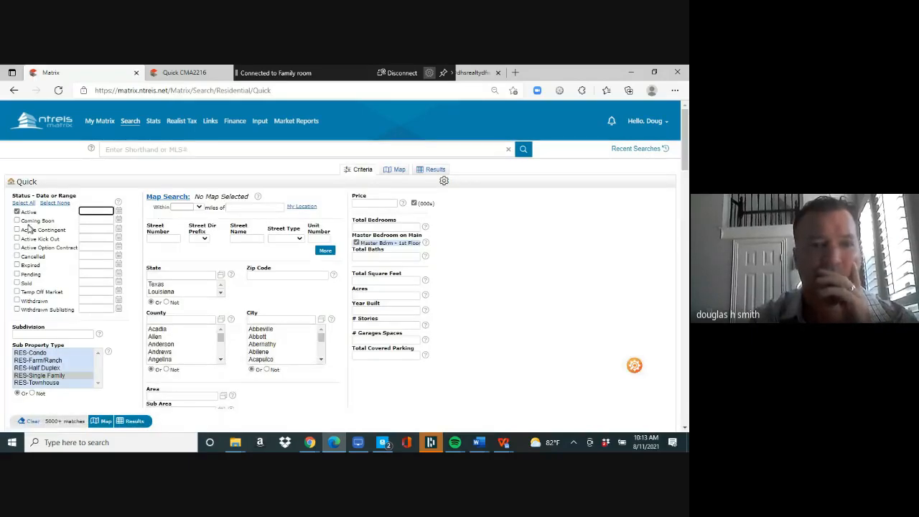
{"action": "left_click", "coordinate": [16, 230]}
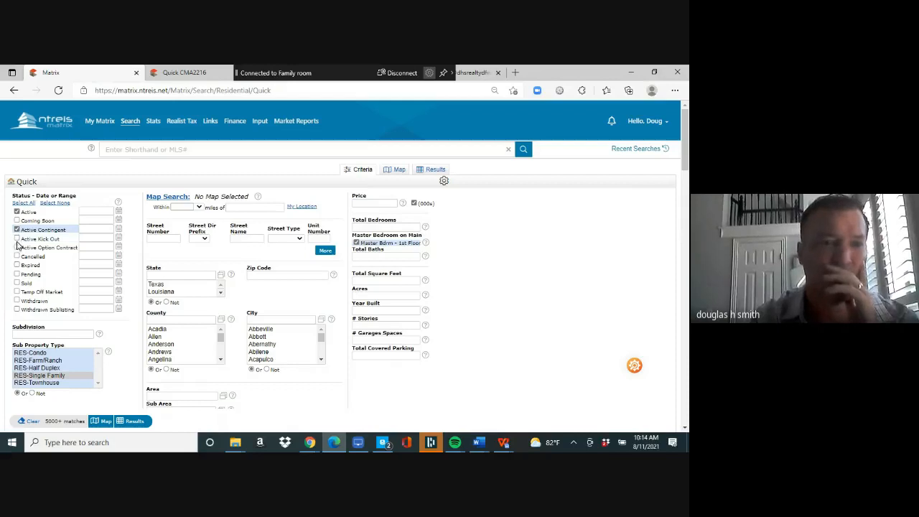
{"action": "left_click", "coordinate": [17, 239]}
{"action": "left_click", "coordinate": [16, 248]}
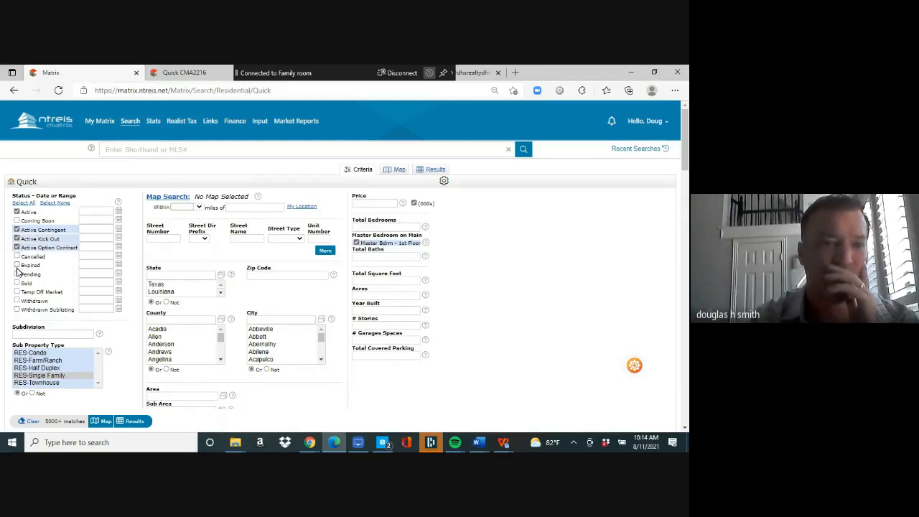
{"action": "left_click", "coordinate": [17, 276]}
{"action": "left_click", "coordinate": [17, 284]}
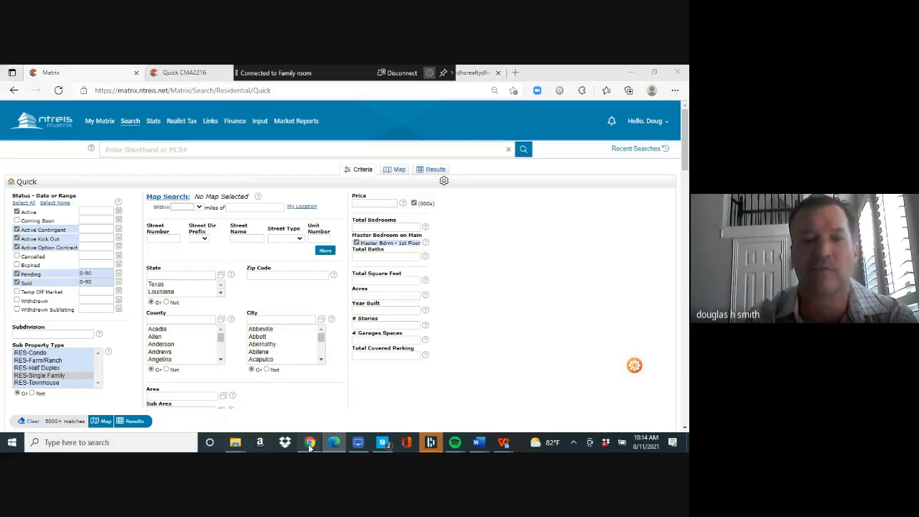
- Admit the waiting guest into the Google Meet call and return to Matrix
{"action": "mouse_move", "coordinate": [308, 444]}
{"action": "left_click", "coordinate": [247, 395]}
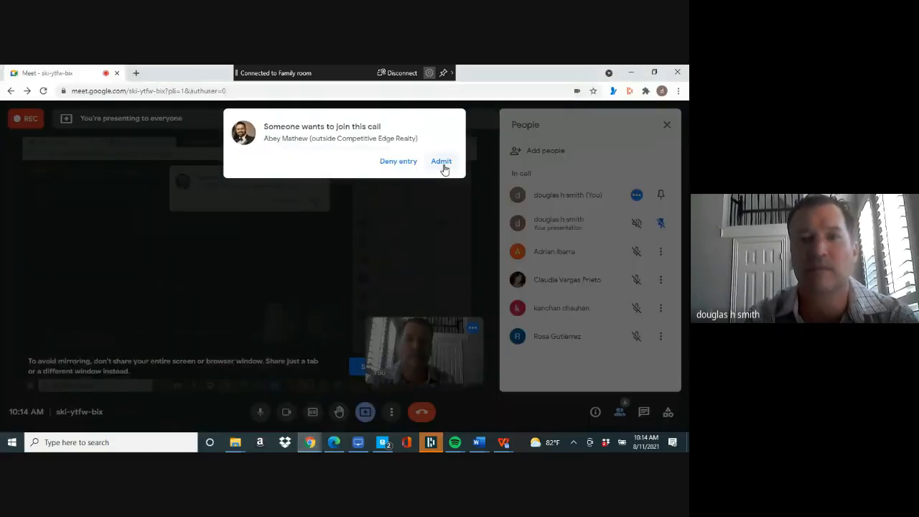
{"action": "left_click", "coordinate": [442, 163]}
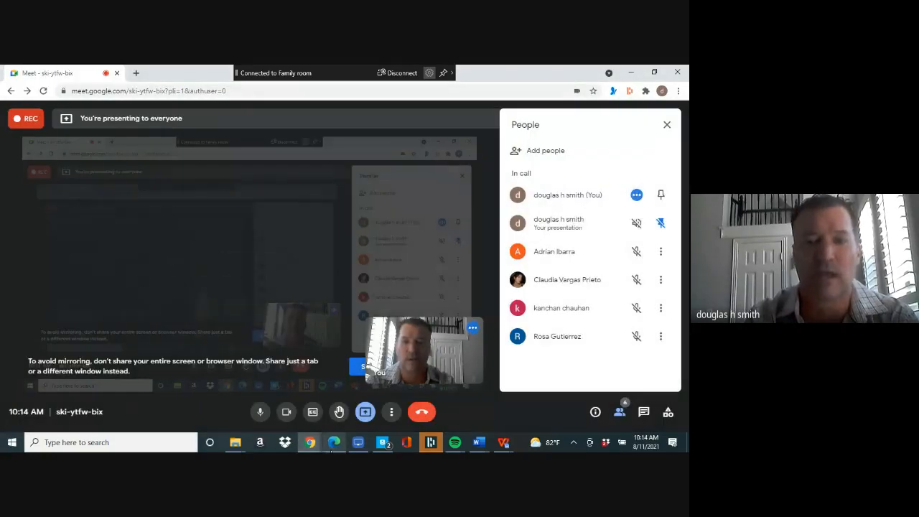
{"action": "left_click", "coordinate": [332, 449]}
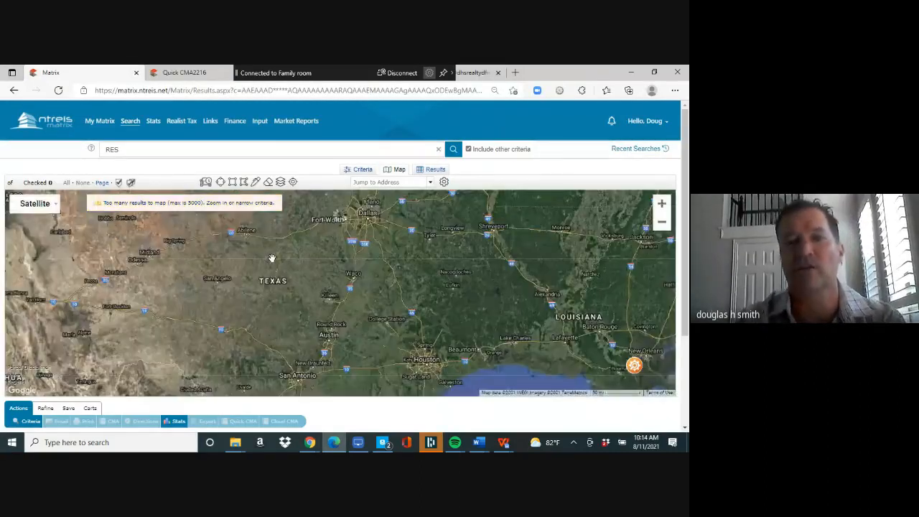
- Zoom the results map in four levels and pan it onto the suburbs north of Dallas
{"action": "left_click", "coordinate": [662, 206]}
{"action": "left_click_drag", "start_coordinate": [397, 353], "coordinate": [386, 400]}
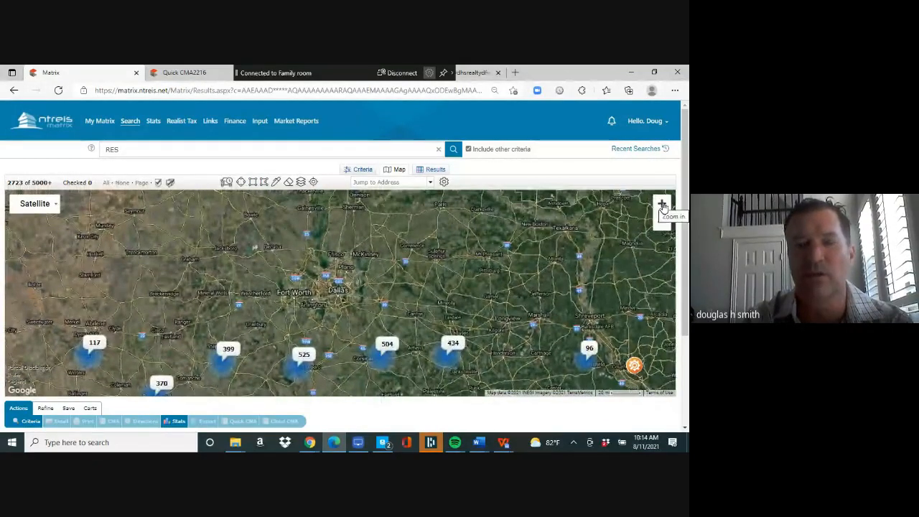
{"action": "left_click", "coordinate": [662, 205]}
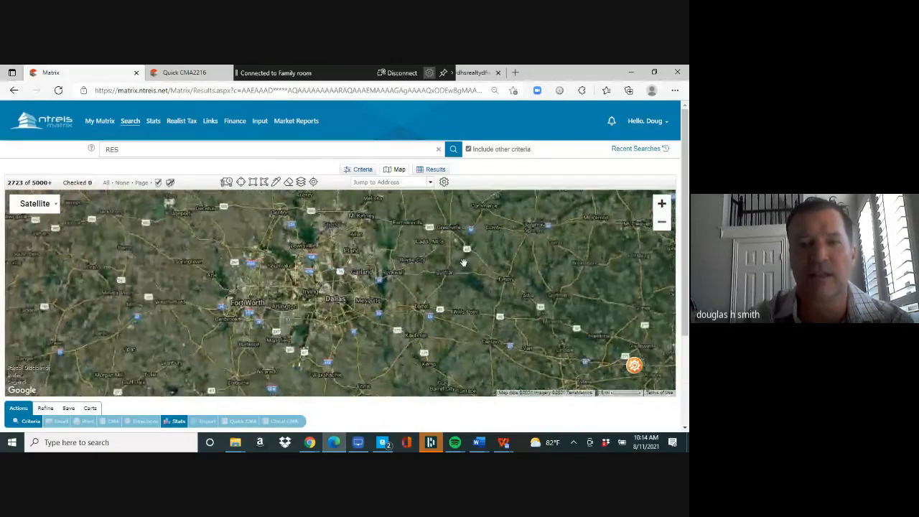
{"action": "left_click", "coordinate": [663, 206]}
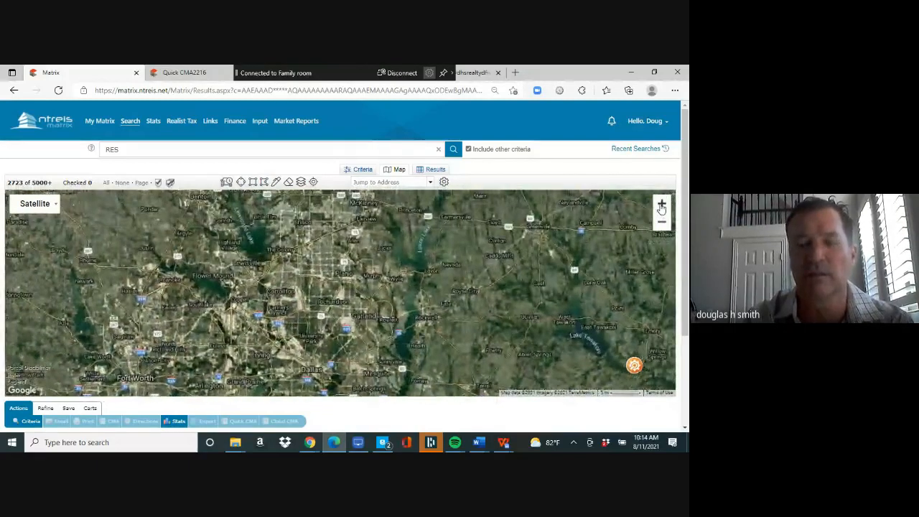
{"action": "left_click", "coordinate": [662, 205]}
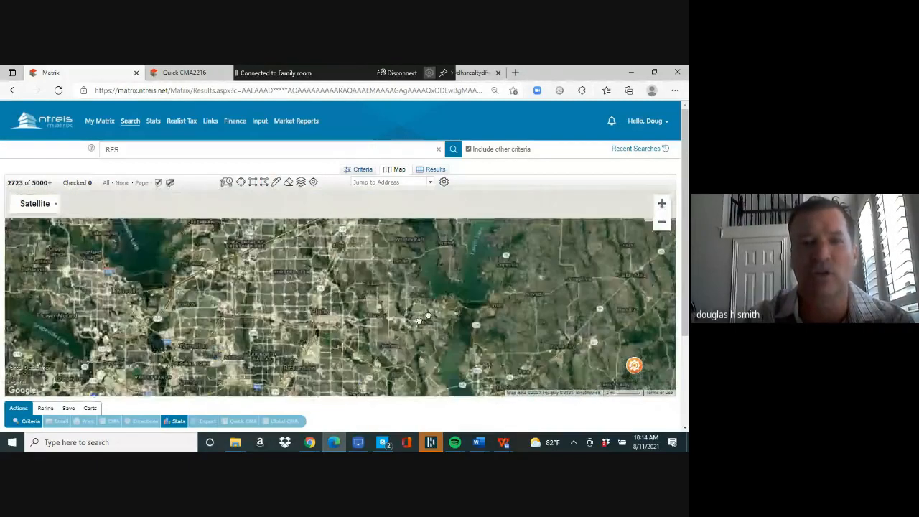
{"action": "left_click_drag", "start_coordinate": [419, 321], "coordinate": [361, 340]}
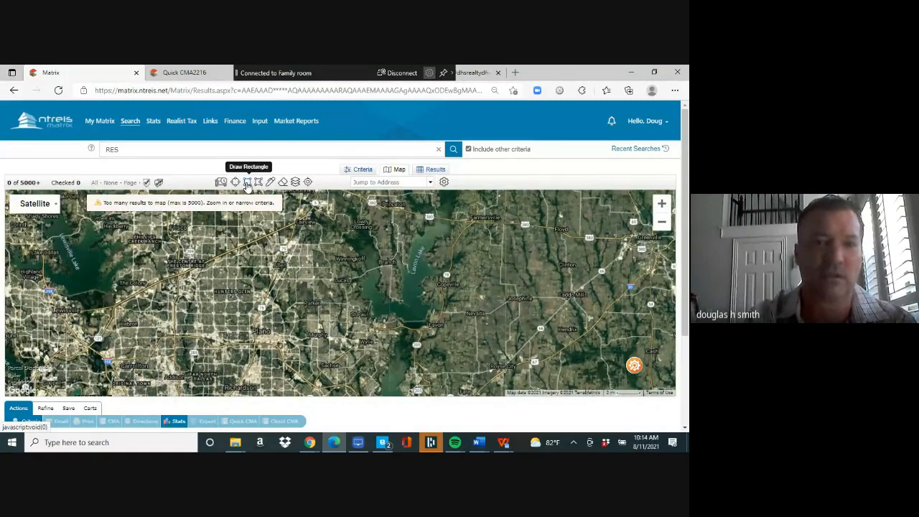
- Draw a rectangle over the northern suburbs and a freehand area extending east toward the lake
{"action": "left_click", "coordinate": [247, 184]}
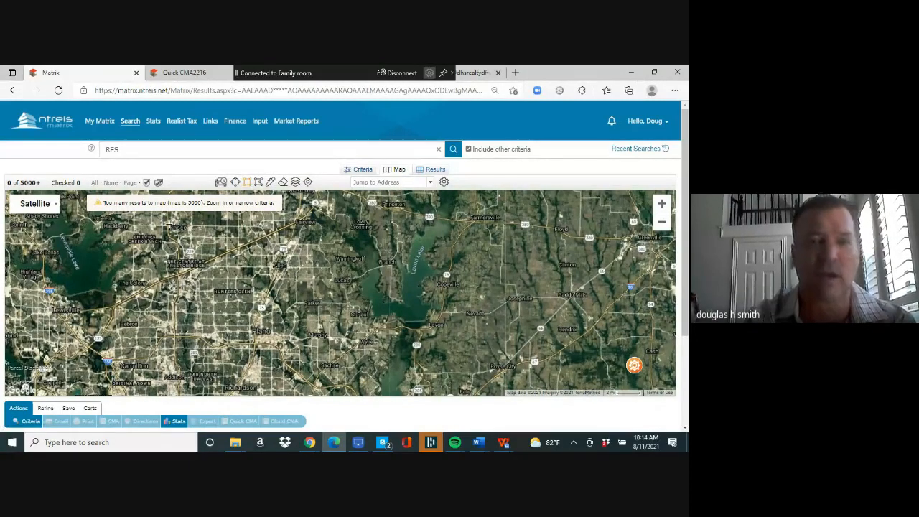
{"action": "mouse_move", "coordinate": [169, 225]}
{"action": "left_mouse_down"}
{"action": "mouse_move", "coordinate": [332, 235]}
{"action": "mouse_move", "coordinate": [332, 374]}
{"action": "left_mouse_up"}
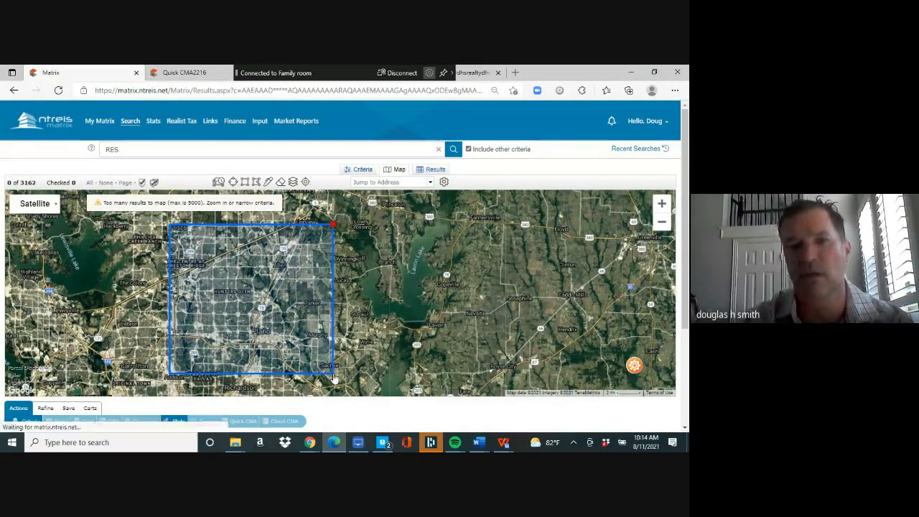
{"action": "left_click", "coordinate": [273, 184]}
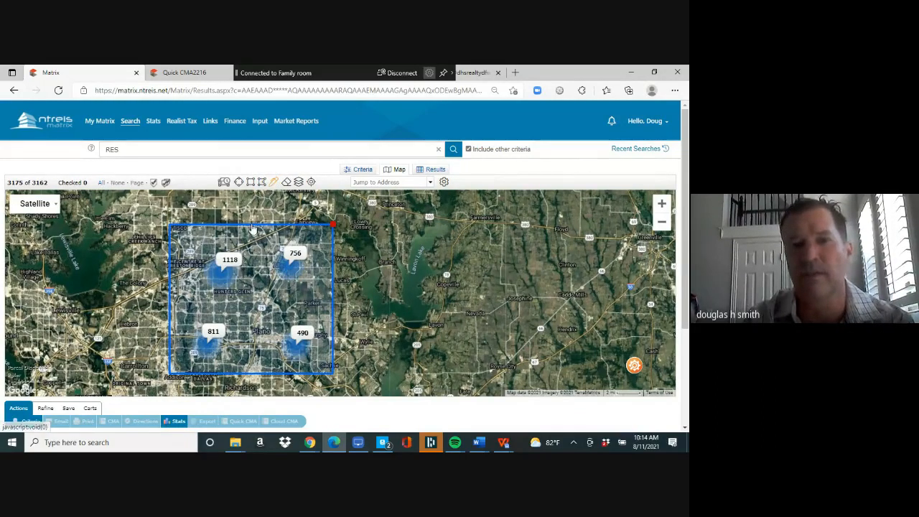
{"action": "mouse_move", "coordinate": [242, 213]}
{"action": "left_mouse_down"}
{"action": "mouse_move", "coordinate": [252, 232]}
{"action": "mouse_move", "coordinate": [370, 320]}
{"action": "mouse_move", "coordinate": [383, 240]}
{"action": "mouse_move", "coordinate": [370, 265]}
{"action": "mouse_move", "coordinate": [391, 320]}
{"action": "left_mouse_up"}
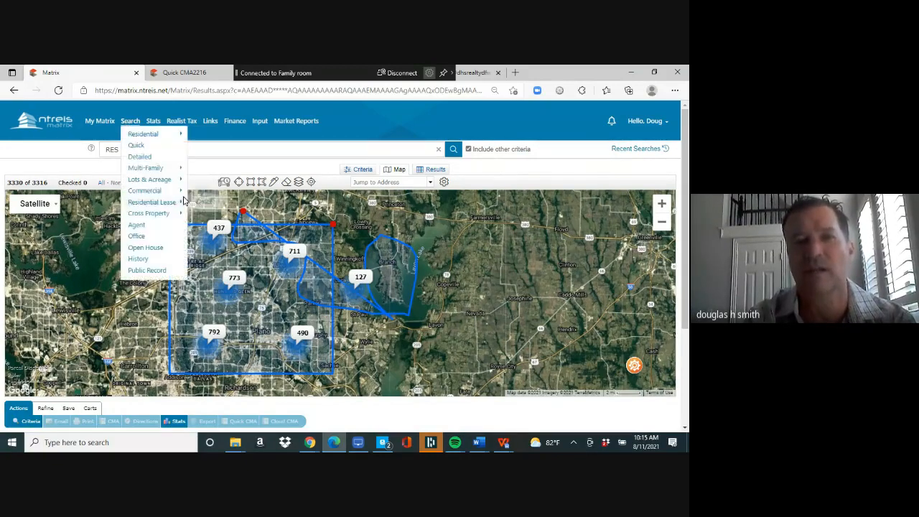
- Return to the Criteria form and reload an empty Residential Quick search
{"action": "left_click", "coordinate": [364, 171]}
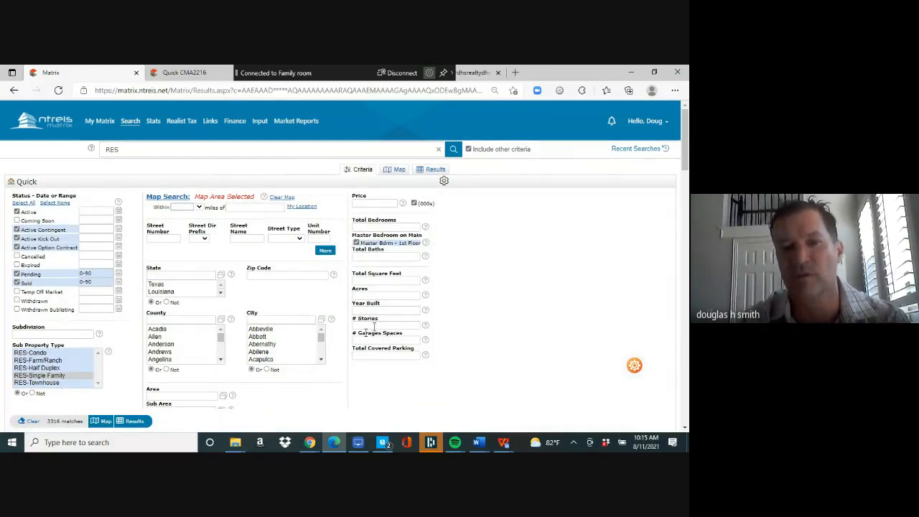
{"action": "mouse_move", "coordinate": [130, 122]}
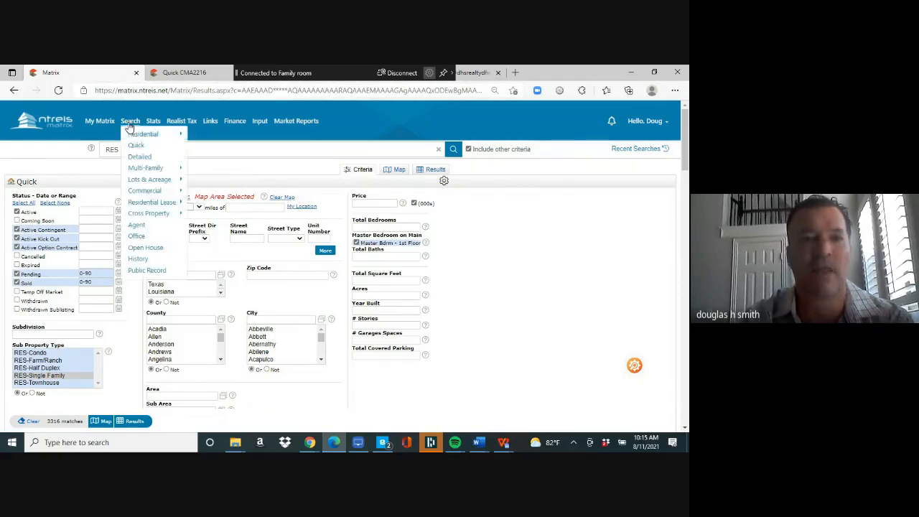
{"action": "left_click", "coordinate": [207, 137]}
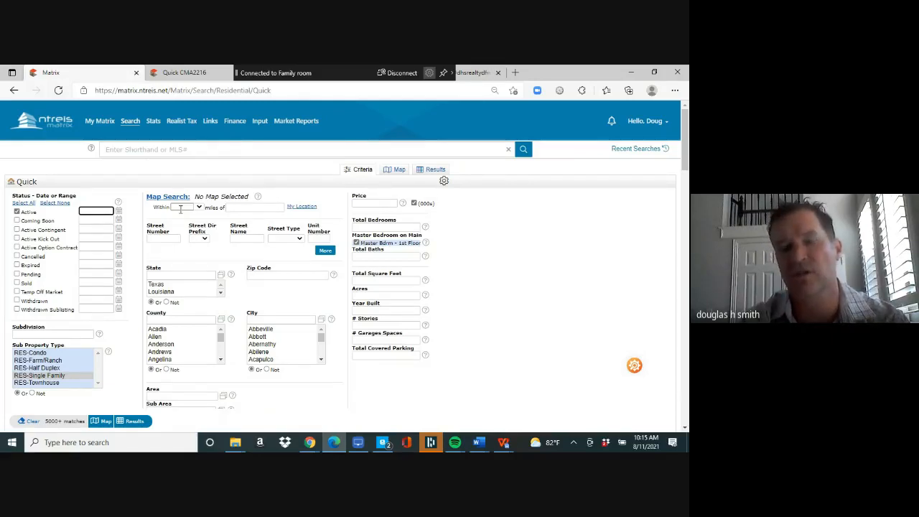
- Load the ChicagoAgent website in the browser and dismiss the password warning
{"action": "left_click", "coordinate": [188, 73]}
{"action": "left_click", "coordinate": [199, 91]}
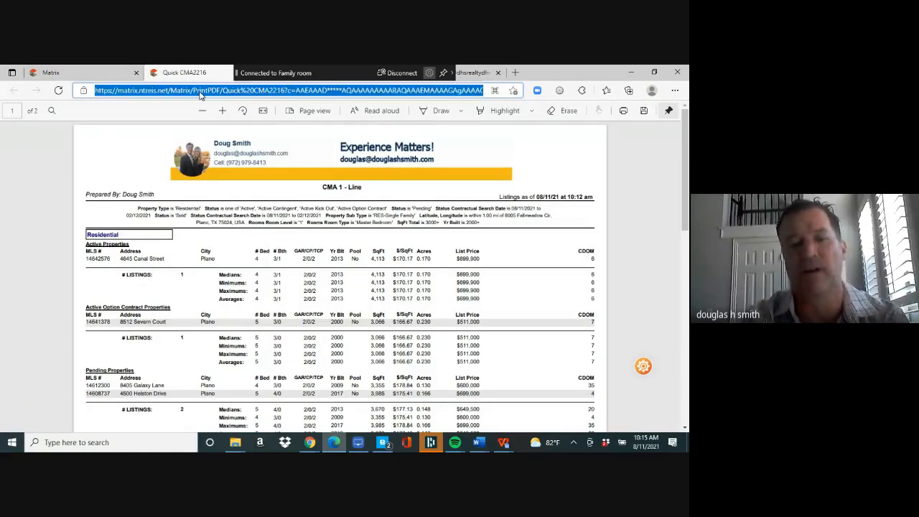
{"action": "type", "text": "chicag"}
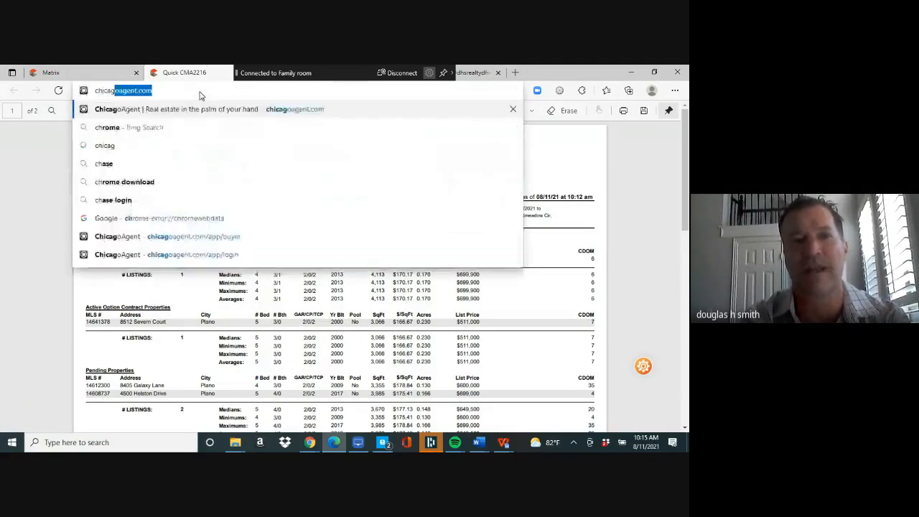
{"action": "key", "text": "Return"}
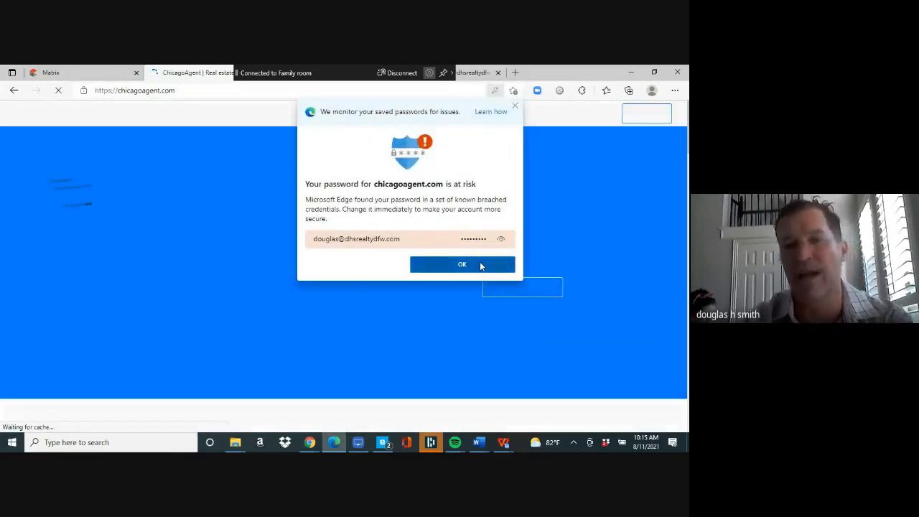
{"action": "left_click", "coordinate": [462, 264]}
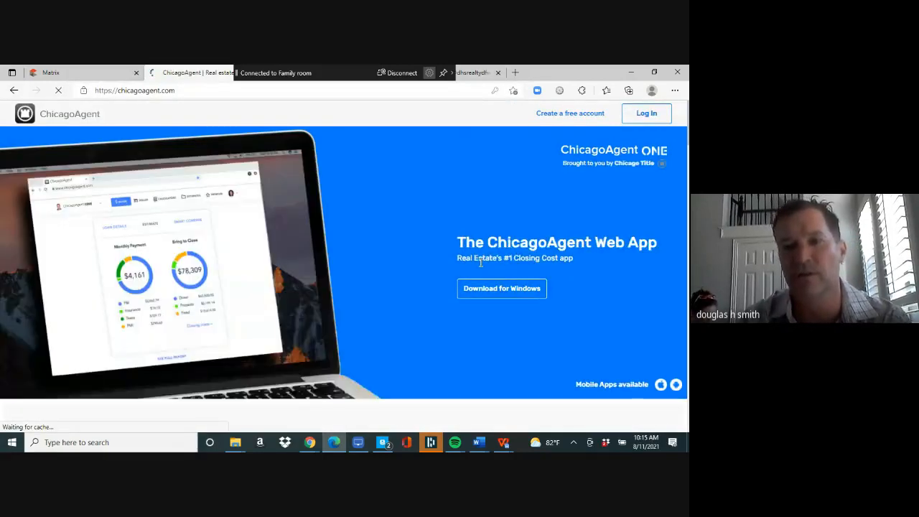
- Sign in to ChicagoAgent ONE with the saved account e-mail and the account password
{"action": "left_click", "coordinate": [645, 113]}
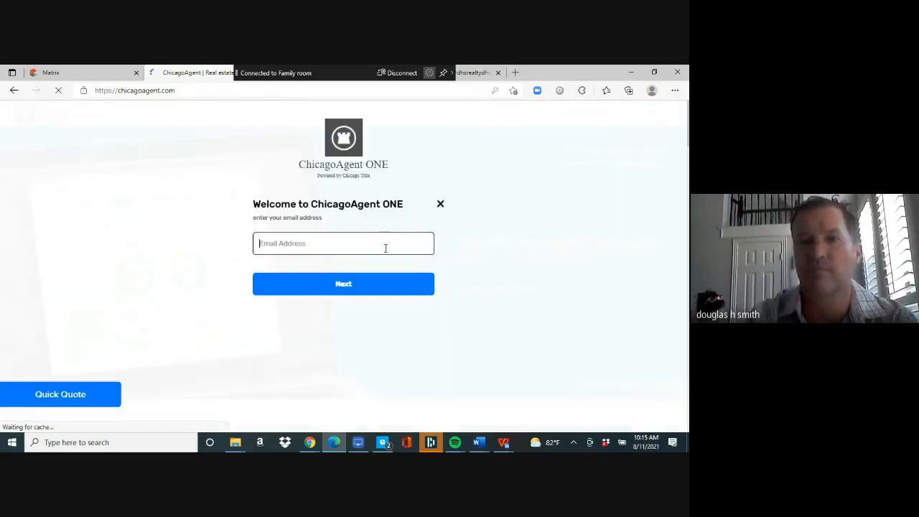
{"action": "left_click", "coordinate": [386, 248]}
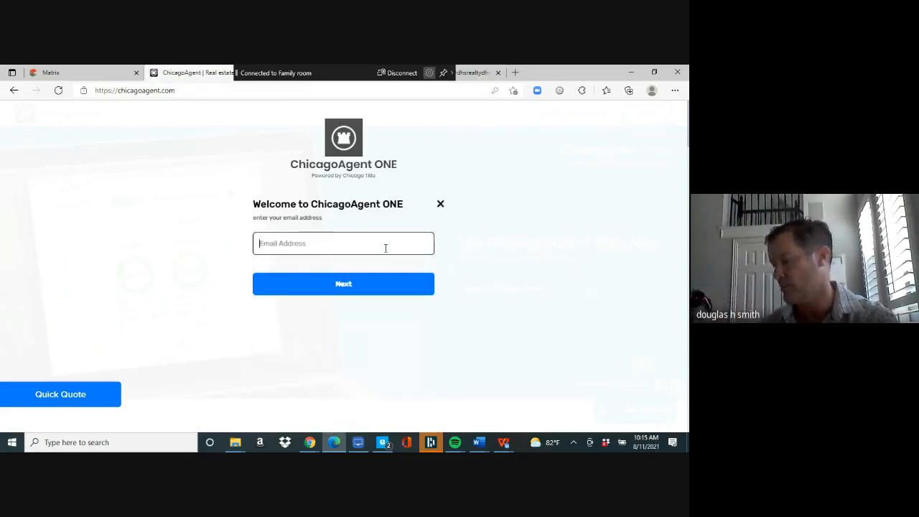
{"action": "left_click", "coordinate": [386, 249]}
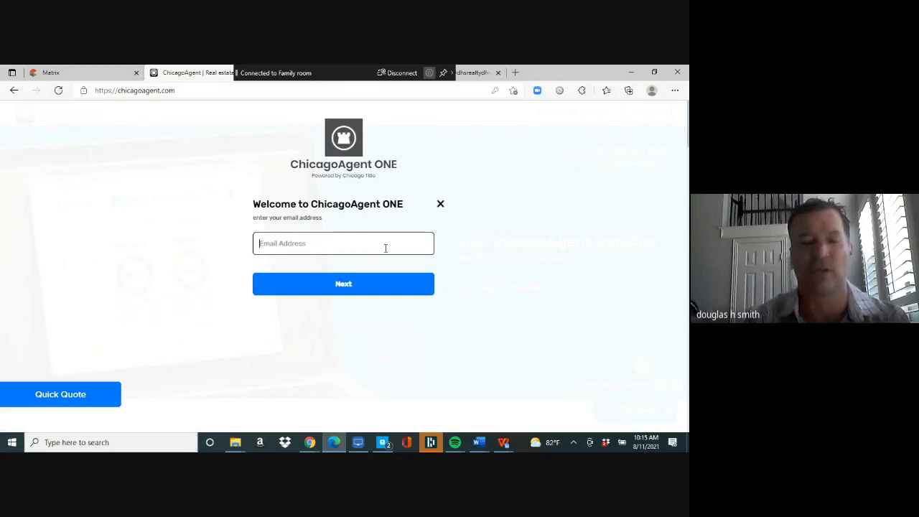
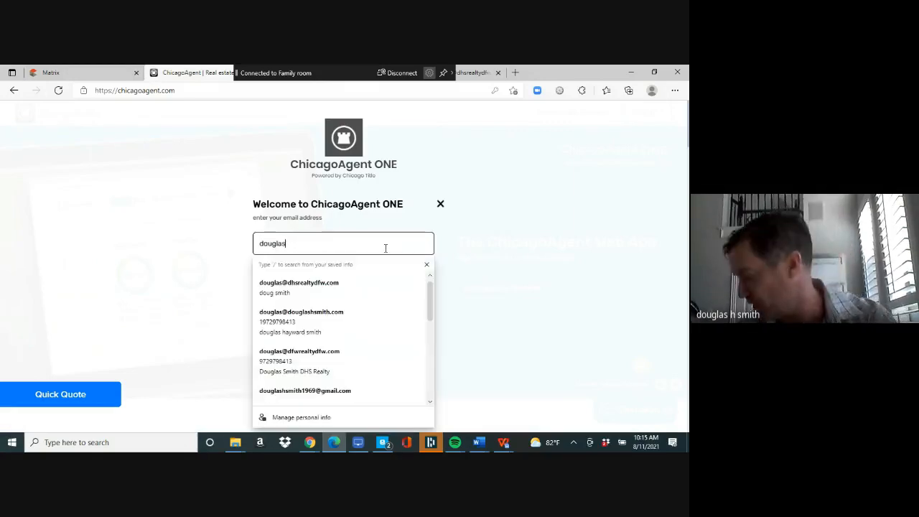
{"action": "left_click", "coordinate": [355, 301]}
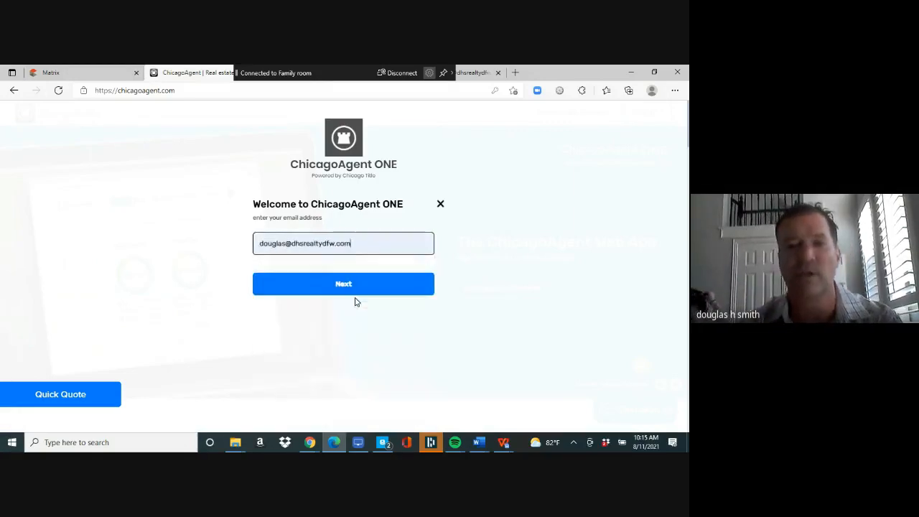
{"action": "left_click", "coordinate": [348, 283]}
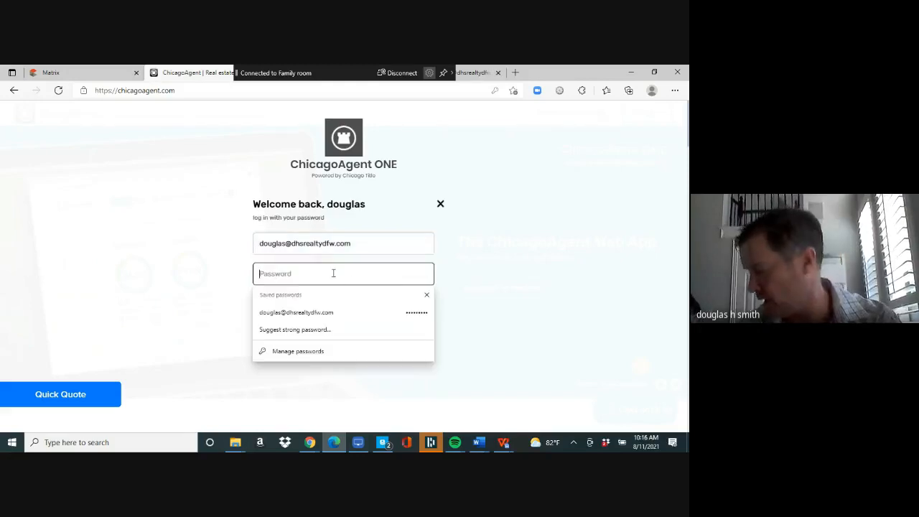
{"action": "type", "text": "••••"}
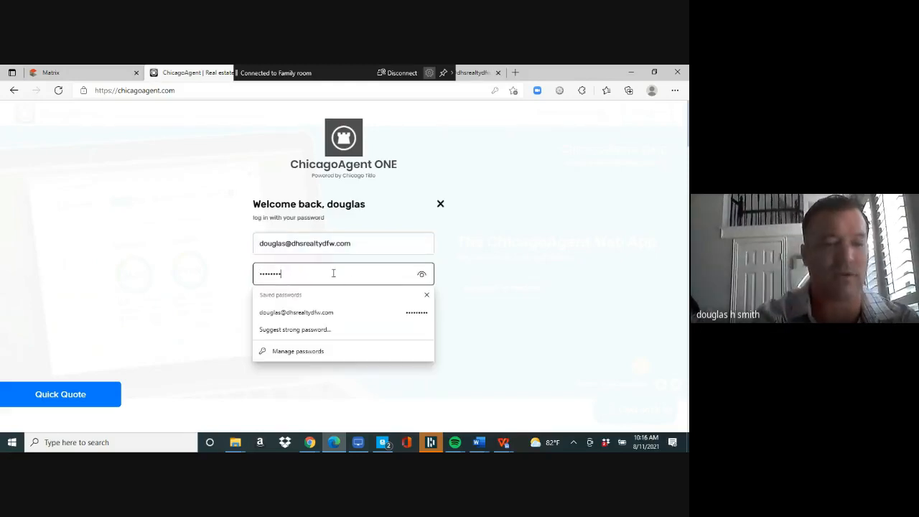
{"action": "type", "text": "•••••"}
{"action": "left_click", "coordinate": [531, 363]}
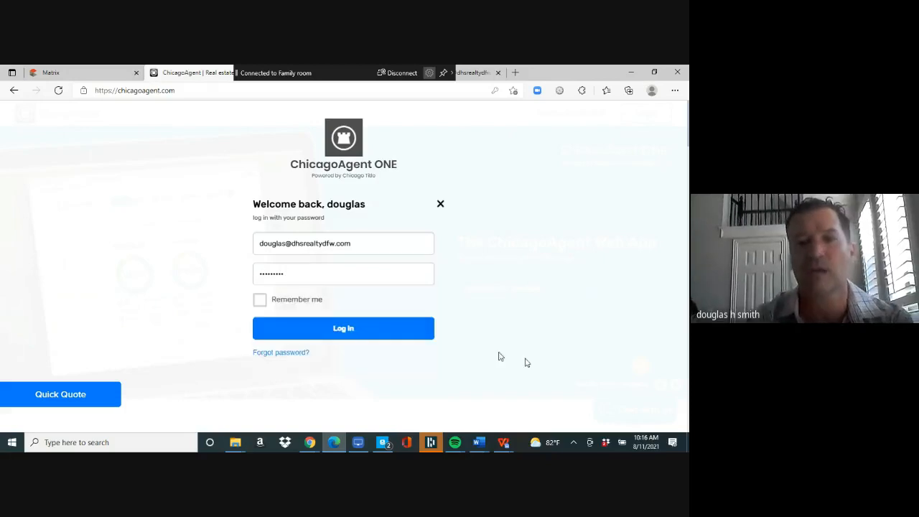
{"action": "left_click", "coordinate": [352, 327]}
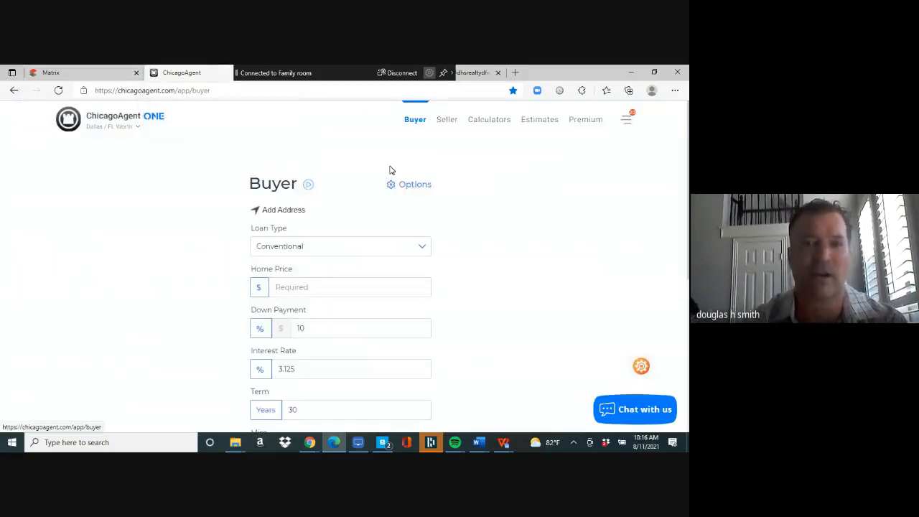
- Compute a Buyer estimate for a 400000 home price with 20% down payment
{"action": "left_click", "coordinate": [355, 289]}
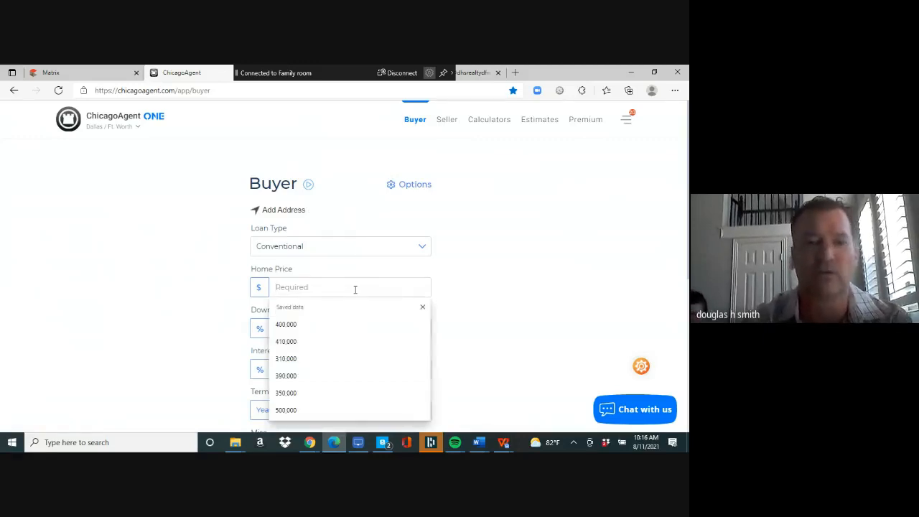
{"action": "type", "text": "4000000"}
{"action": "key", "text": "Tab"}
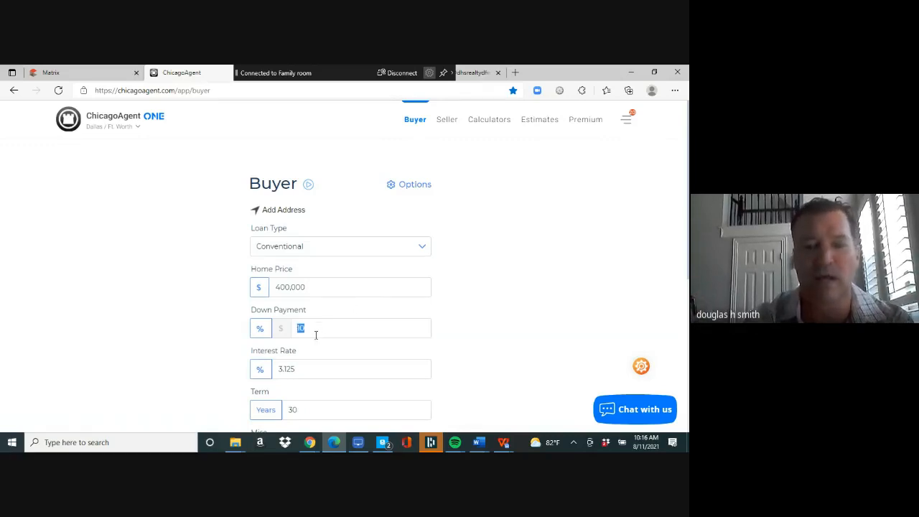
{"action": "type", "text": "20"}
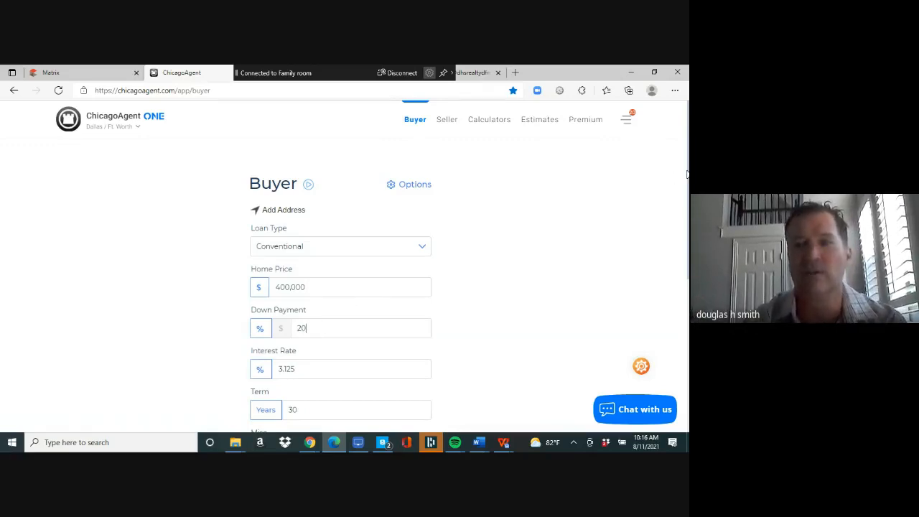
{"action": "left_click_drag", "start_coordinate": [688, 177], "coordinate": [686, 330]}
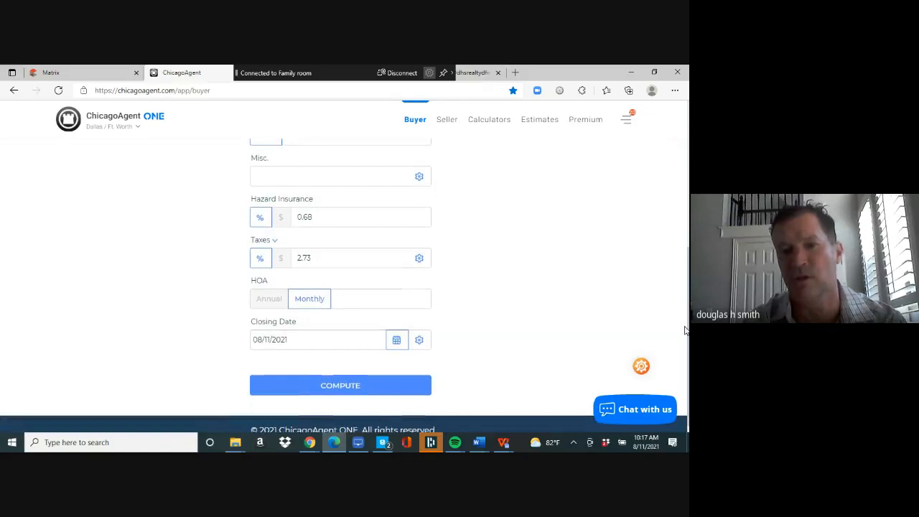
{"action": "left_click", "coordinate": [348, 393]}
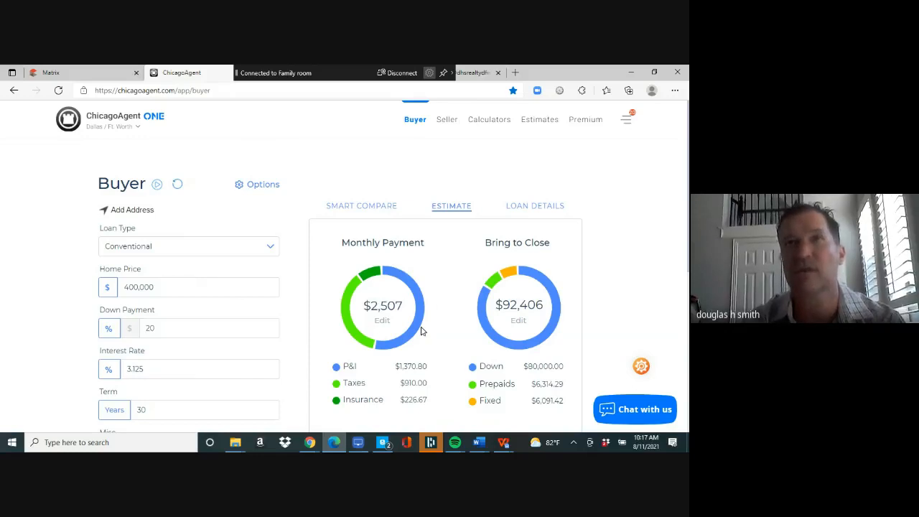
- Set the monthly payment target to $2,000 in the Monthly Payment donut
{"action": "left_click", "coordinate": [381, 321]}
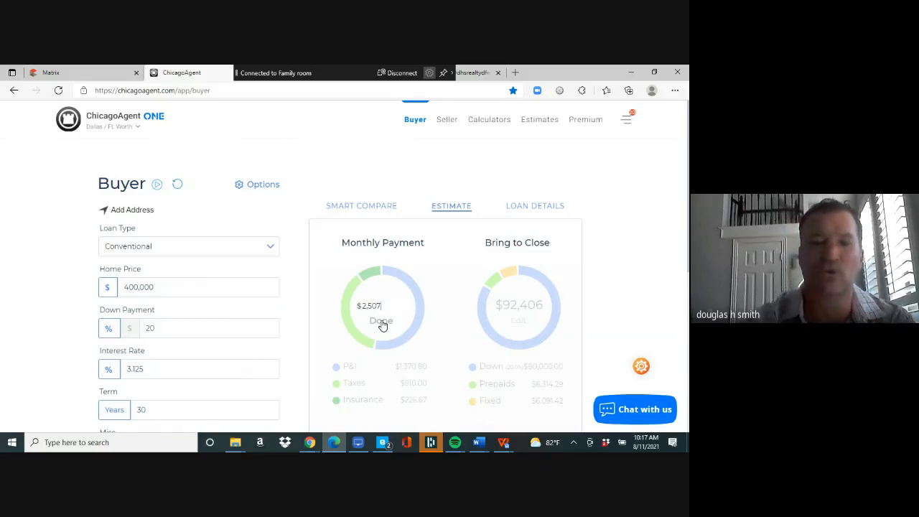
{"action": "key", "text": "BackSpace"}
{"action": "key", "text": "BackSpace"}
{"action": "key", "text": "BackSpace"}
{"action": "type", "text": "000"}
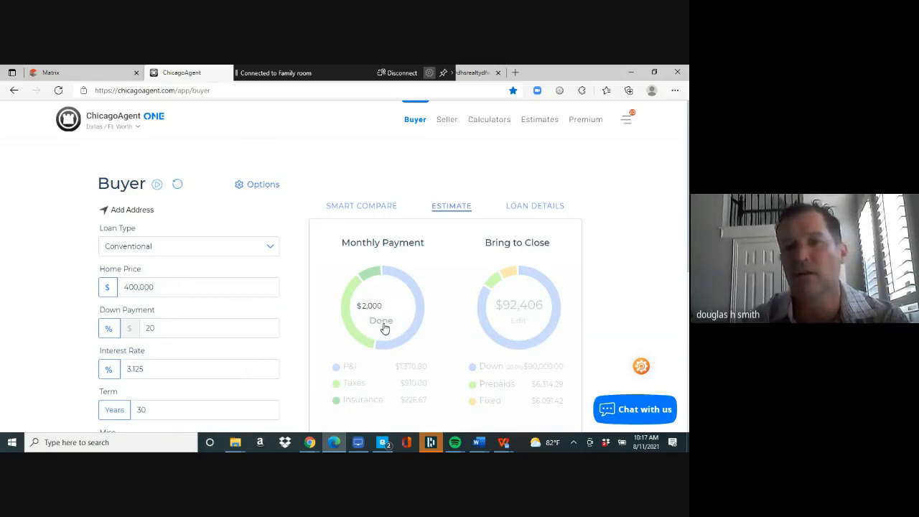
{"action": "left_click", "coordinate": [385, 327]}
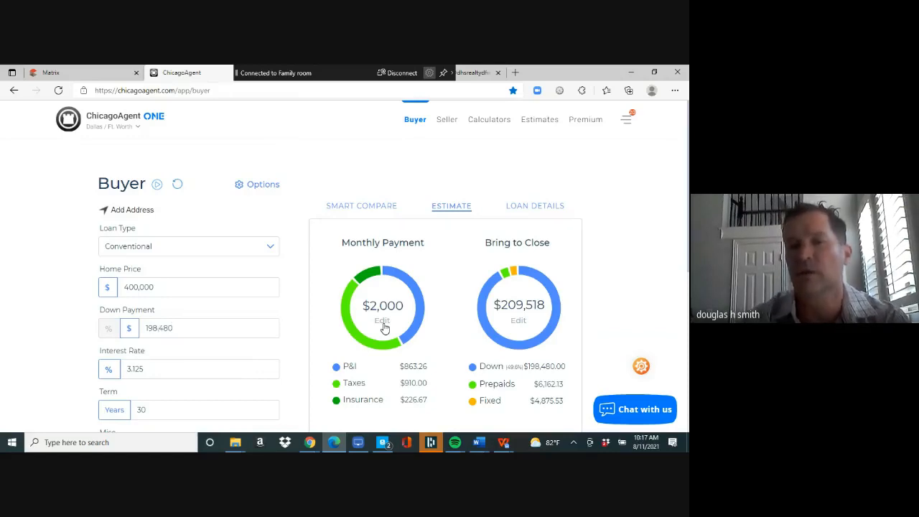
- Change the monthly payment target to $3,000 and apply it
{"action": "left_click", "coordinate": [383, 320]}
{"action": "key", "text": "BackSpace"}
{"action": "key", "text": "BackSpace"}
{"action": "key", "text": "BackSpace"}
{"action": "key", "text": "BackSpace"}
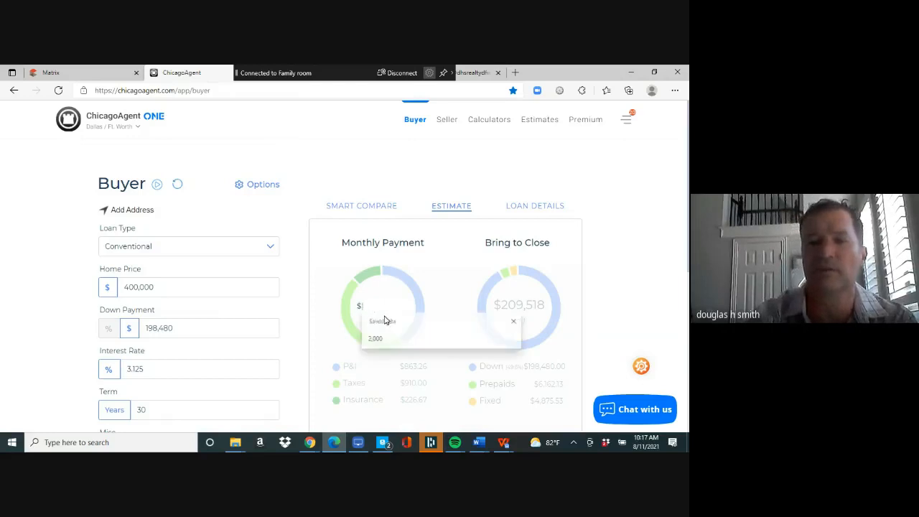
{"action": "type", "text": "3,000"}
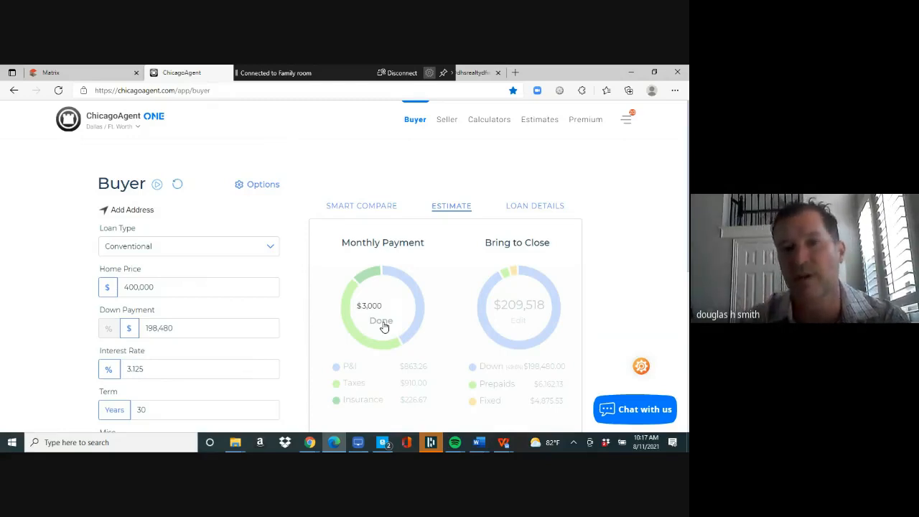
{"action": "left_click", "coordinate": [383, 321]}
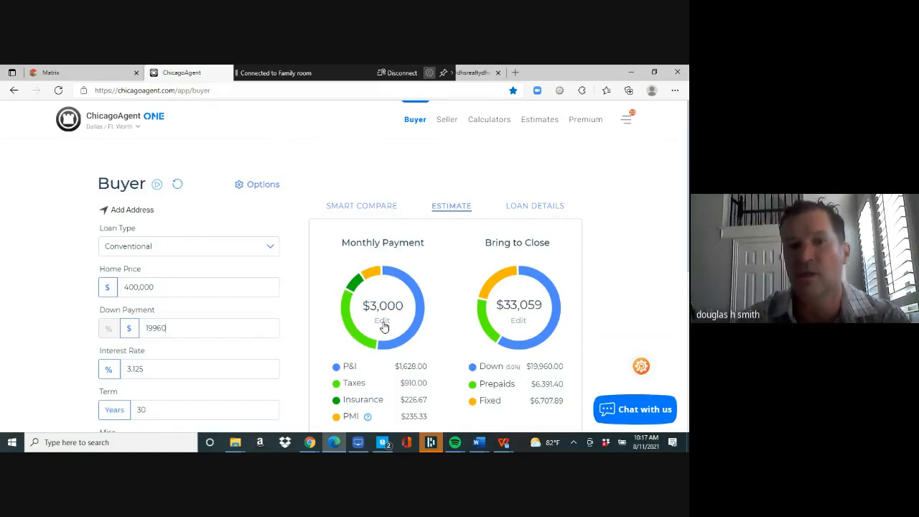
- Change the buyer estimate's loan type to FHA: $3,146 monthly, $27,140 to close
{"action": "left_click", "coordinate": [272, 248]}
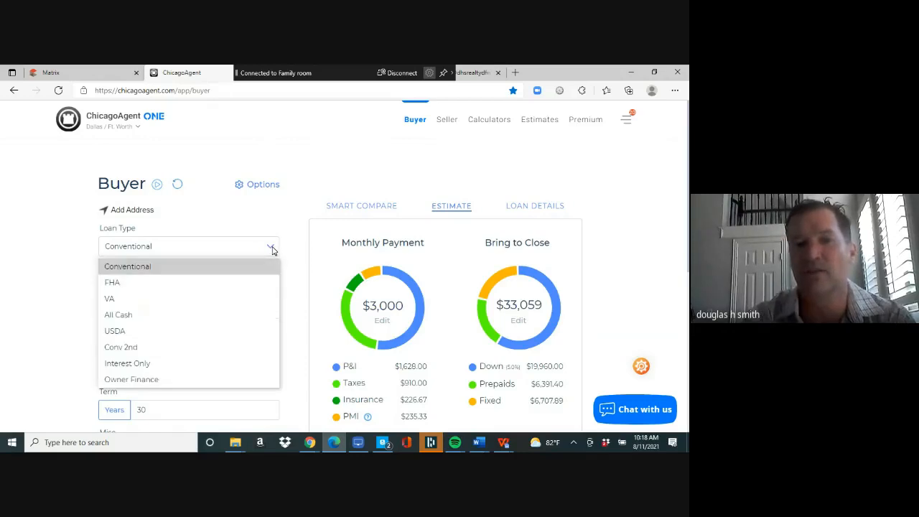
{"action": "left_click", "coordinate": [238, 284]}
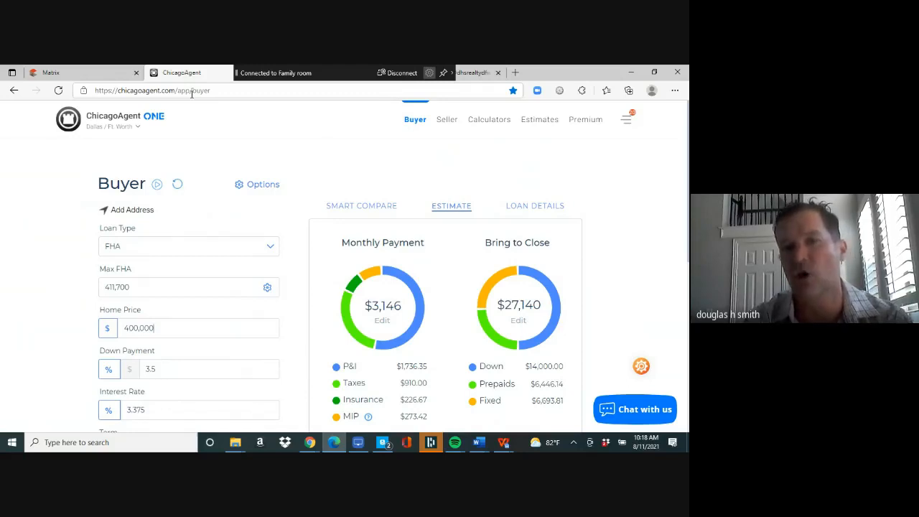
- Go back to the Matrix tab's My Matrix Dashboard and start a Street # entry
{"action": "left_click", "coordinate": [98, 73]}
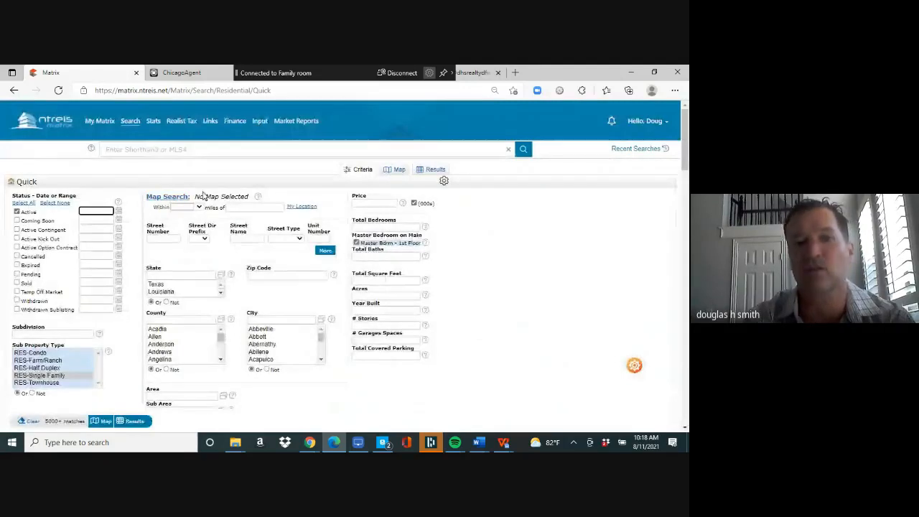
{"action": "mouse_move", "coordinate": [99, 123]}
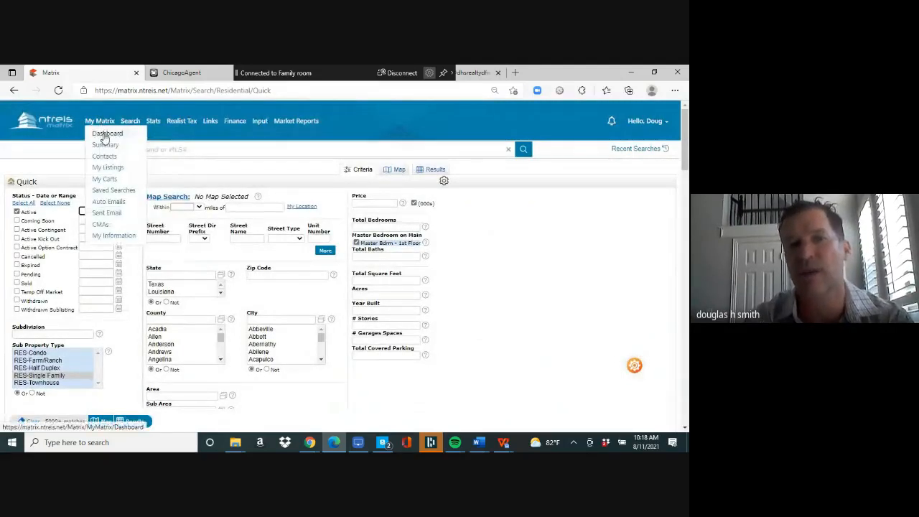
{"action": "left_click", "coordinate": [104, 134]}
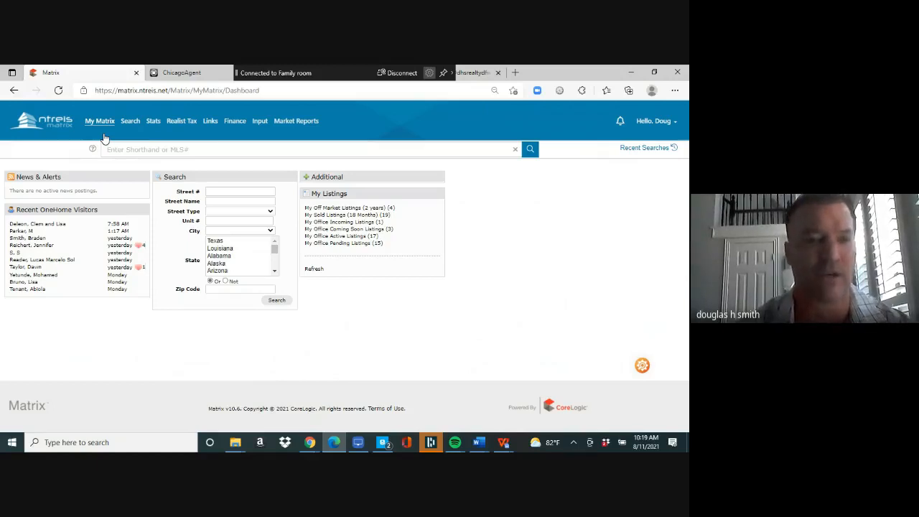
{"action": "left_click", "coordinate": [219, 192]}
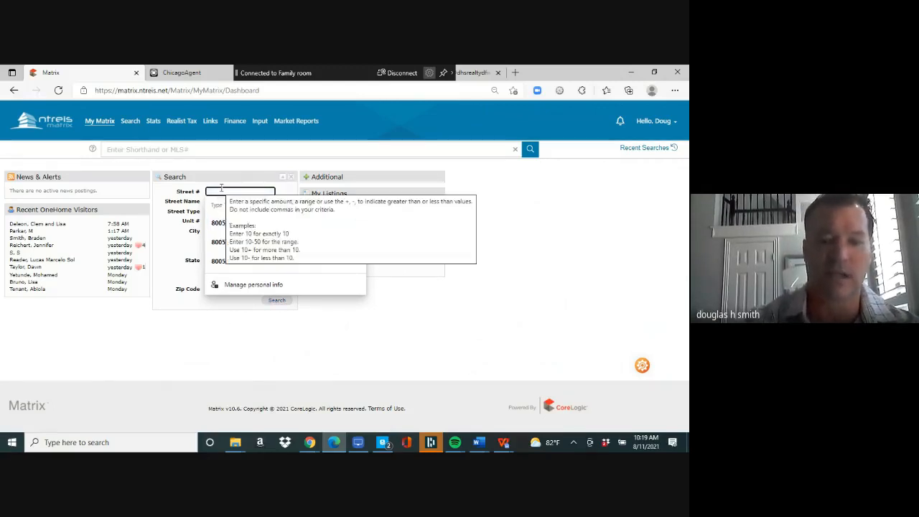
- Enter street number 8005 and street 'f', then go back to the dashboard
{"action": "type", "text": "8005"}
{"action": "key", "text": "Tab"}
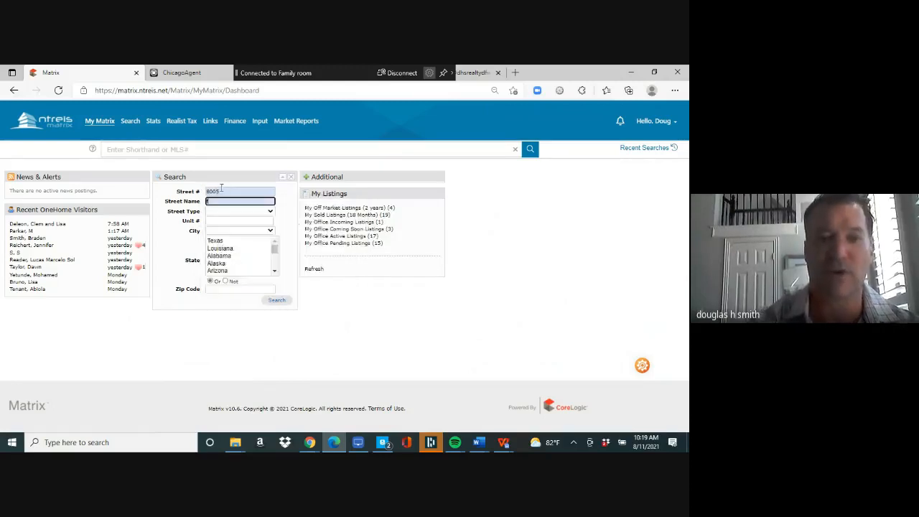
{"action": "type", "text": "f"}
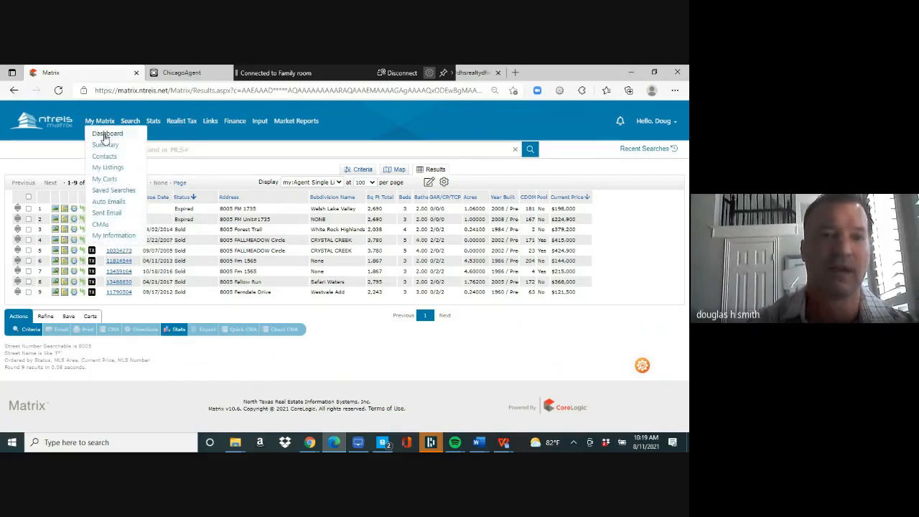
{"action": "left_click", "coordinate": [106, 136]}
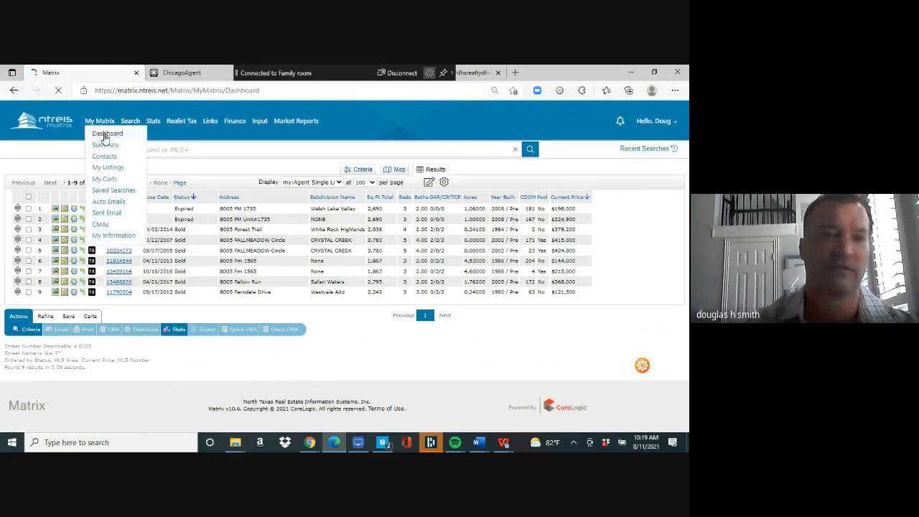
- Search street name 'fall' for 3,698 listings, then reopen the My Matrix Dashboard
{"action": "left_click", "coordinate": [214, 201]}
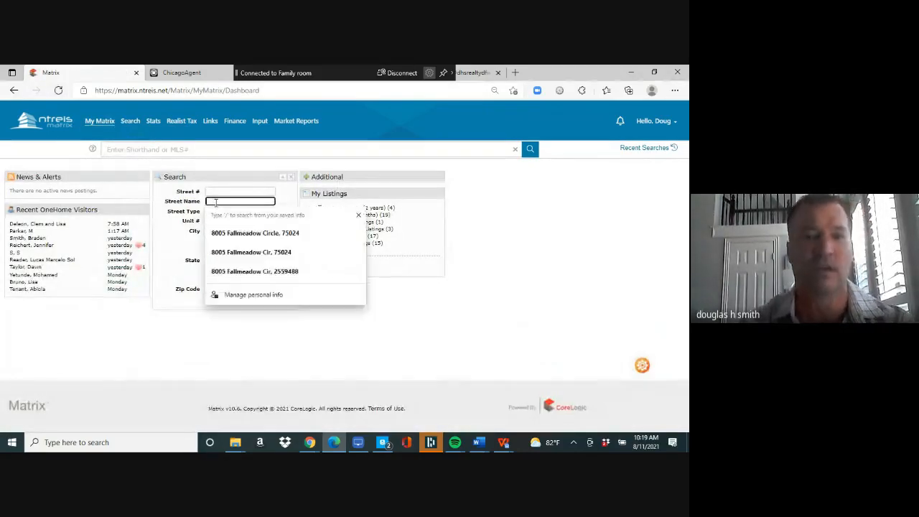
{"action": "type", "text": "fall"}
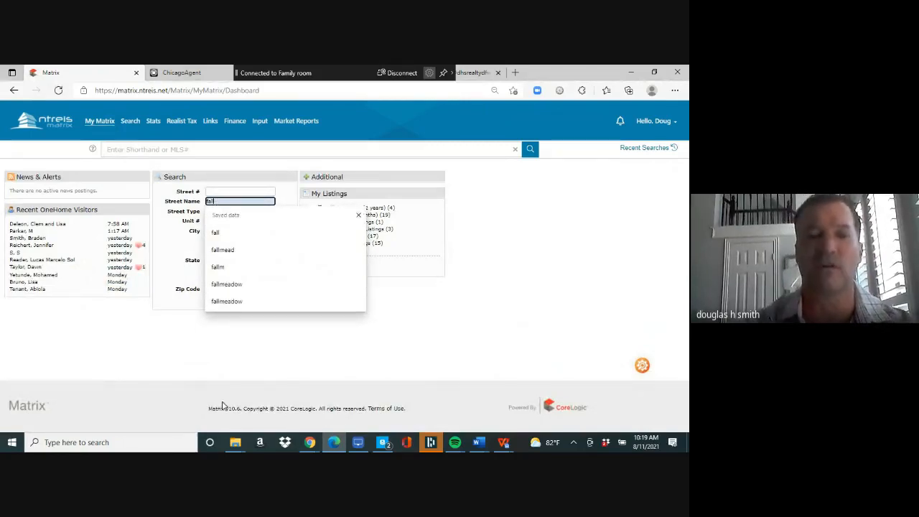
{"action": "left_click", "coordinate": [222, 404]}
{"action": "left_click", "coordinate": [281, 301]}
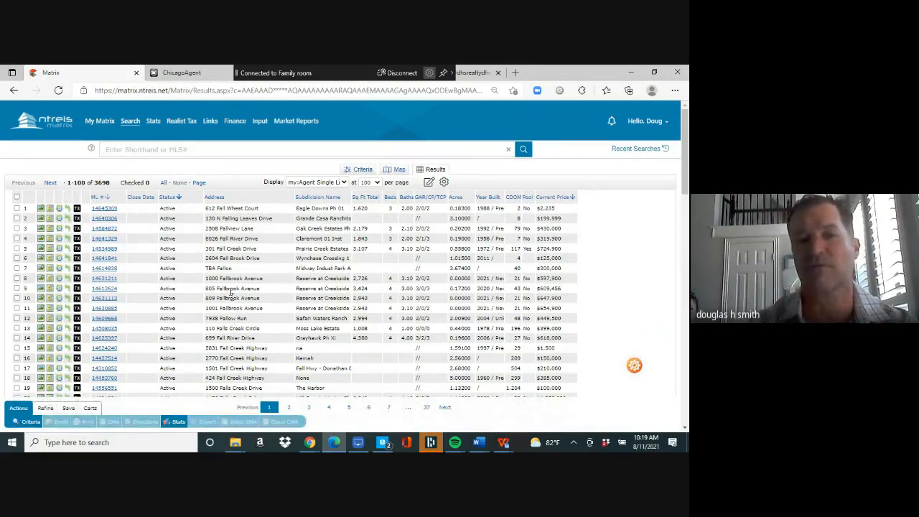
{"action": "mouse_move", "coordinate": [129, 124]}
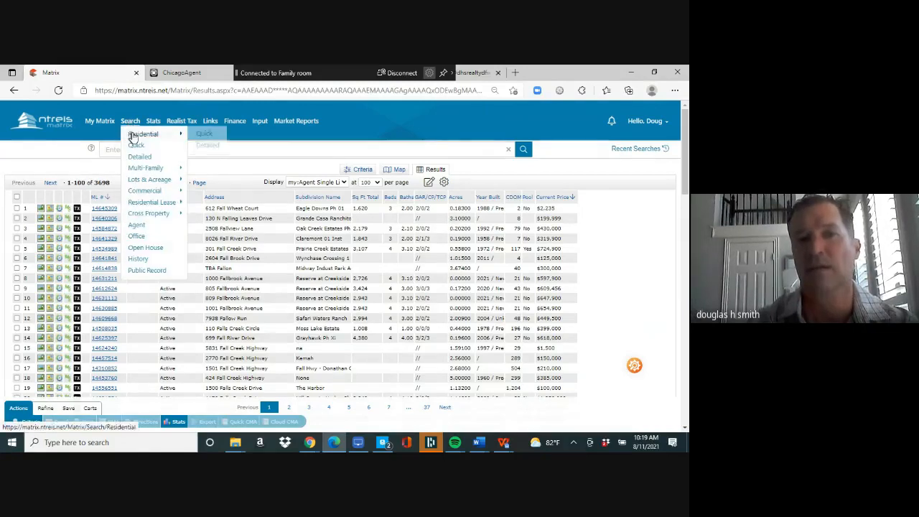
{"action": "left_click", "coordinate": [103, 136]}
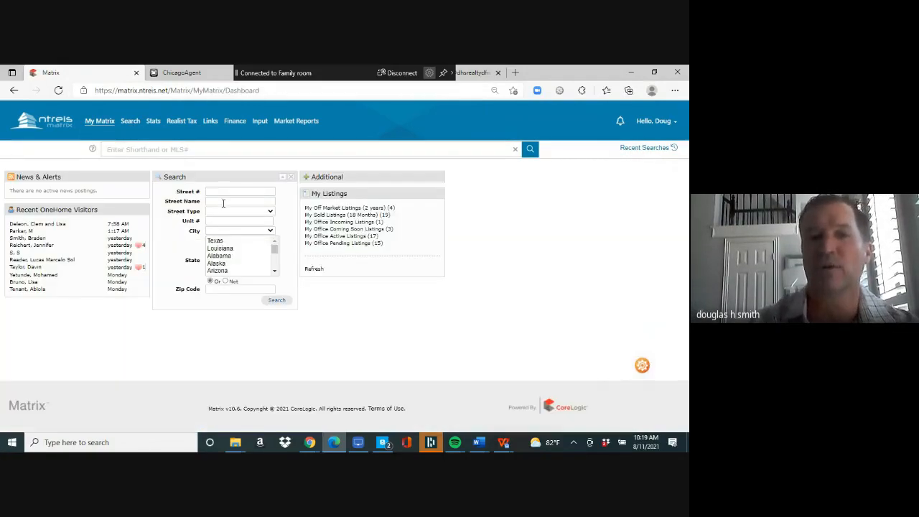
- Enter 'f' as the street name in the dashboard address search
{"action": "left_click", "coordinate": [223, 202]}
{"action": "type", "text": "f"}
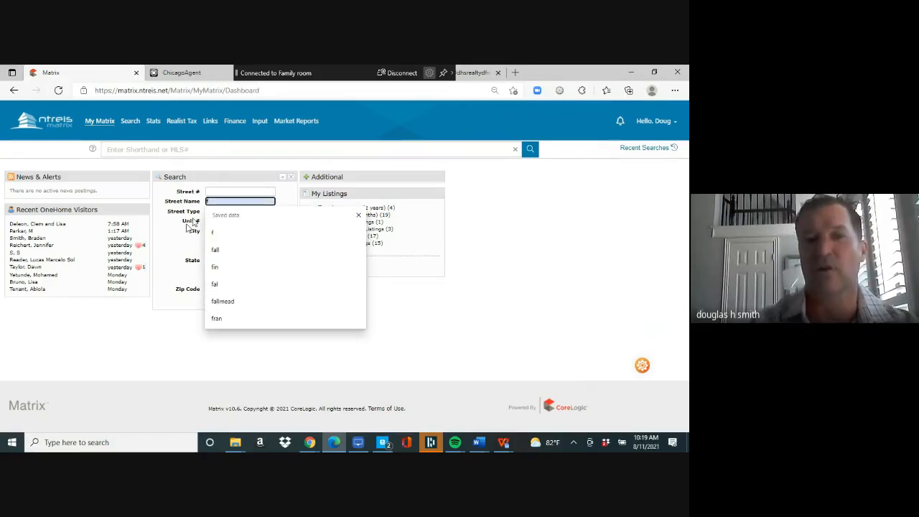
{"action": "left_click", "coordinate": [171, 258]}
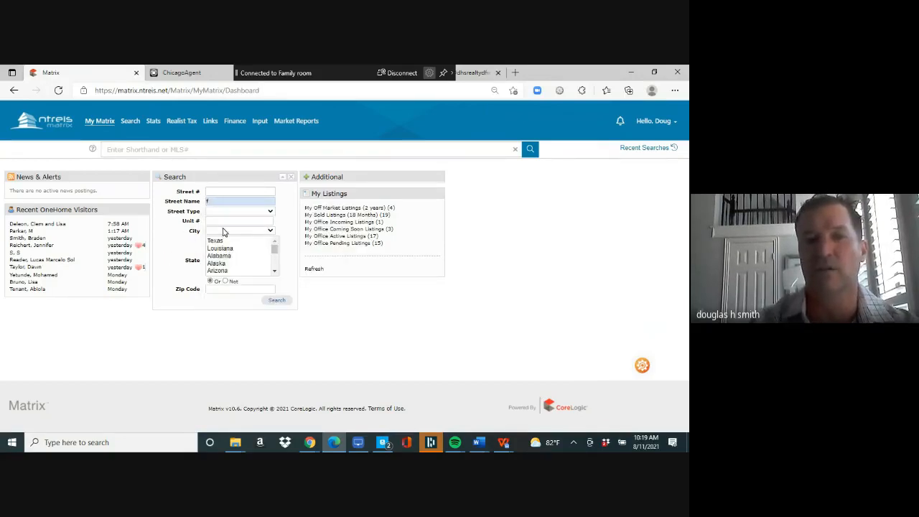
- Pick Plano from the City list and run the search, returning 3,292 listings
{"action": "left_click", "coordinate": [269, 231]}
{"action": "left_click_drag", "start_coordinate": [278, 248], "coordinate": [274, 377]}
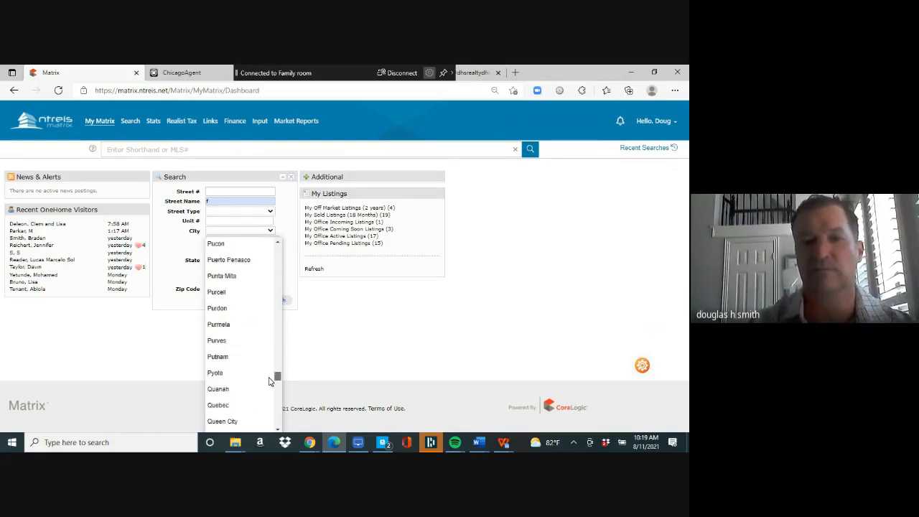
{"action": "left_click", "coordinate": [277, 274]}
{"action": "left_click", "coordinate": [278, 273]}
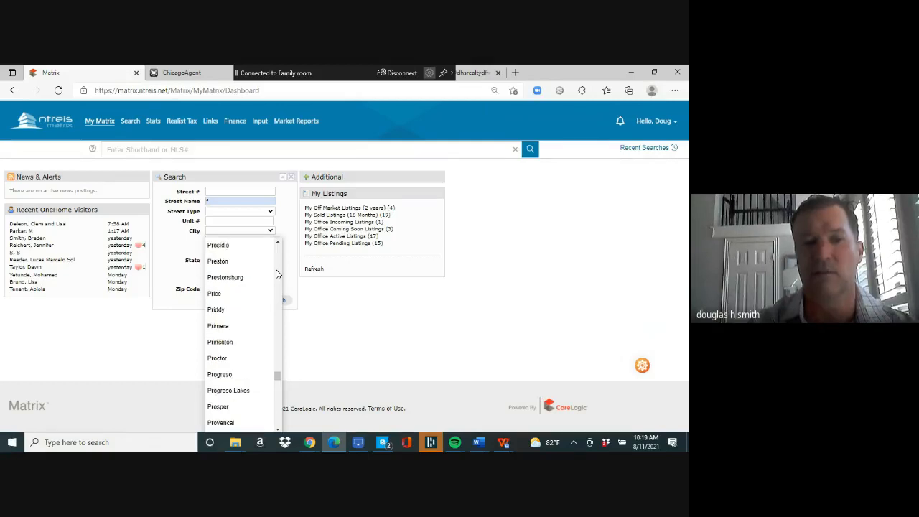
{"action": "left_click", "coordinate": [277, 273]}
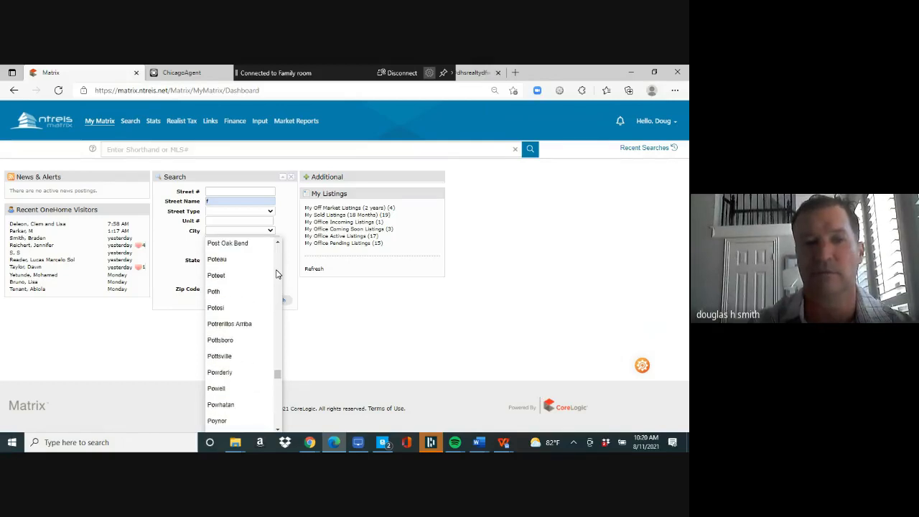
{"action": "left_click", "coordinate": [277, 273]}
{"action": "left_click", "coordinate": [277, 274]}
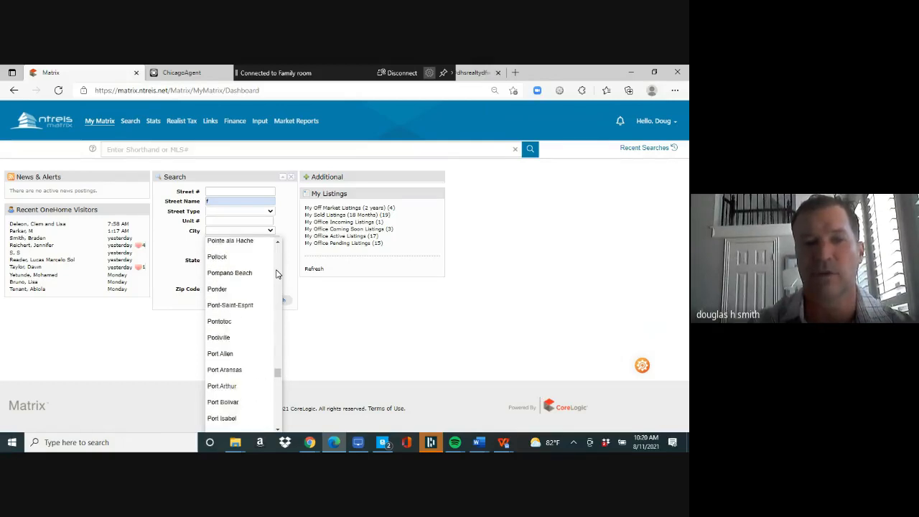
{"action": "left_click", "coordinate": [278, 273]}
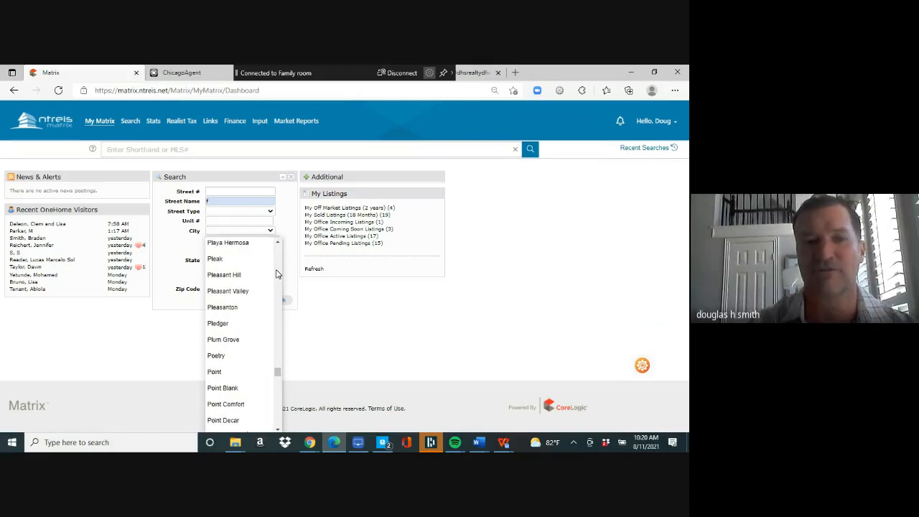
{"action": "left_click", "coordinate": [278, 274]}
{"action": "left_click", "coordinate": [277, 274]}
{"action": "left_click", "coordinate": [240, 303]}
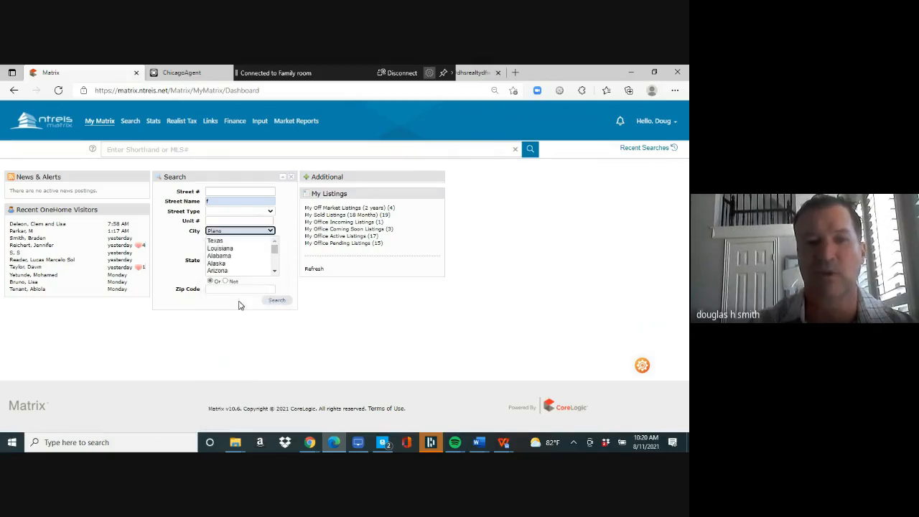
{"action": "left_click", "coordinate": [277, 301]}
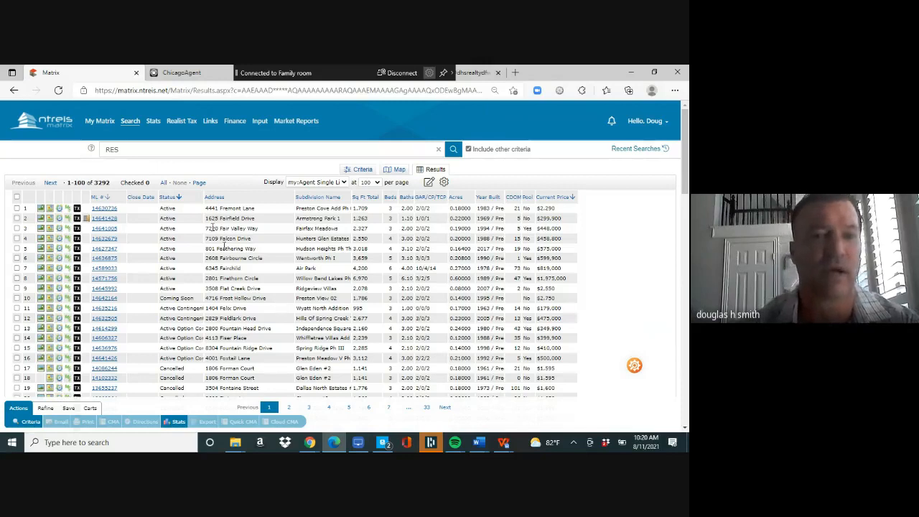
- Bring up the taskbar previews of the Google Meet window
{"action": "mouse_move", "coordinate": [134, 131]}
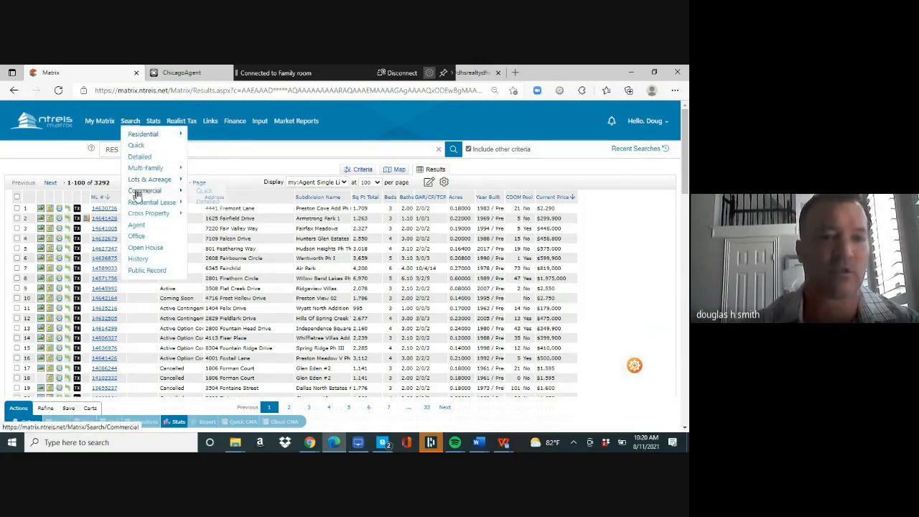
{"action": "mouse_move", "coordinate": [141, 206]}
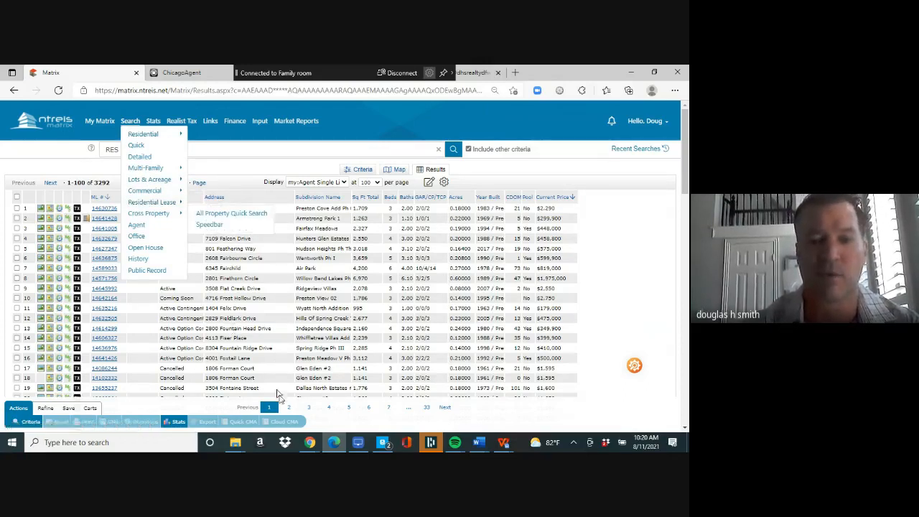
{"action": "left_click", "coordinate": [312, 444]}
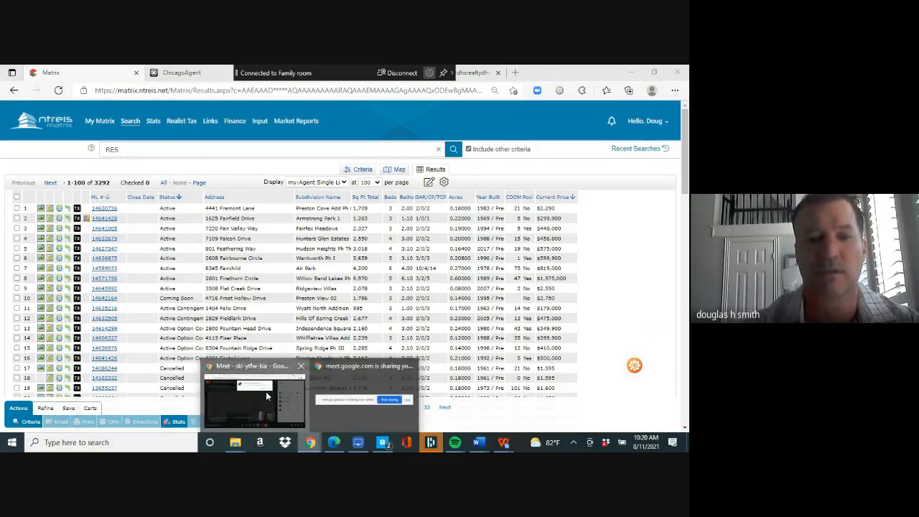
- Admit the waiting guest in Google Meet and return to the Matrix results window
{"action": "left_click", "coordinate": [266, 395]}
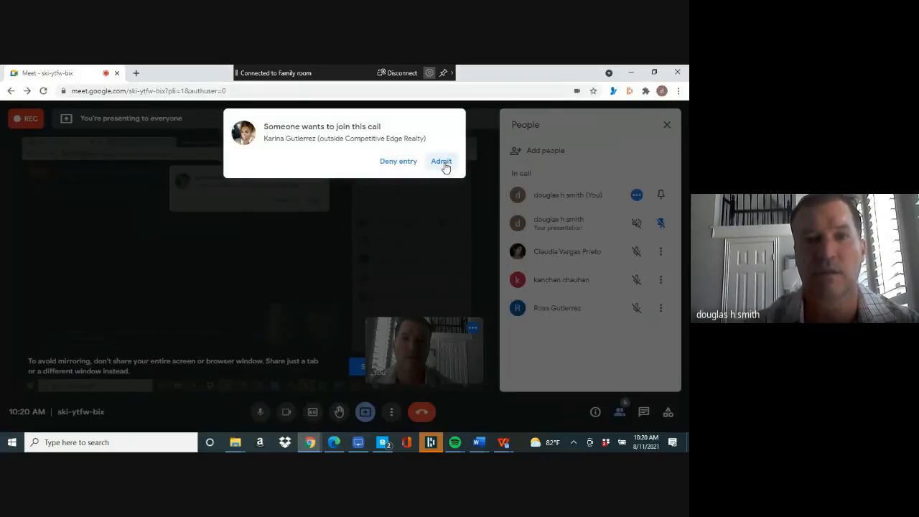
{"action": "left_click", "coordinate": [442, 161]}
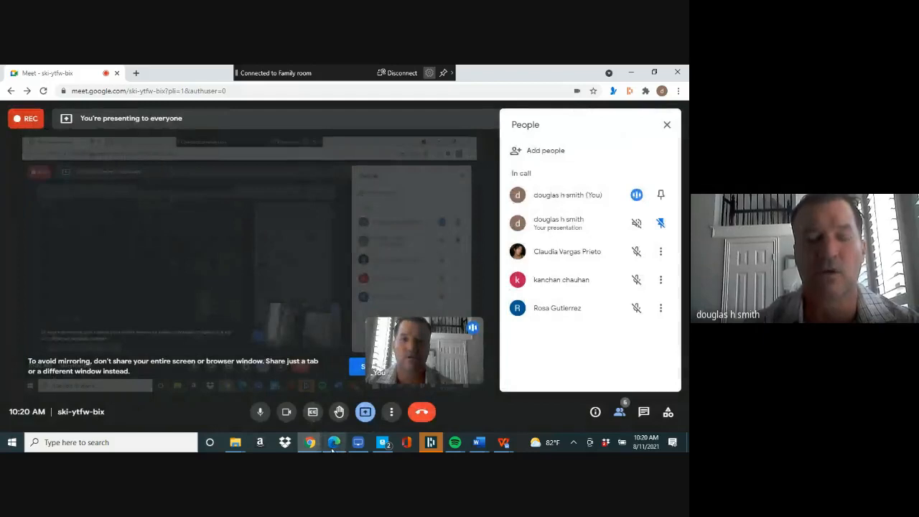
{"action": "left_click", "coordinate": [332, 447]}
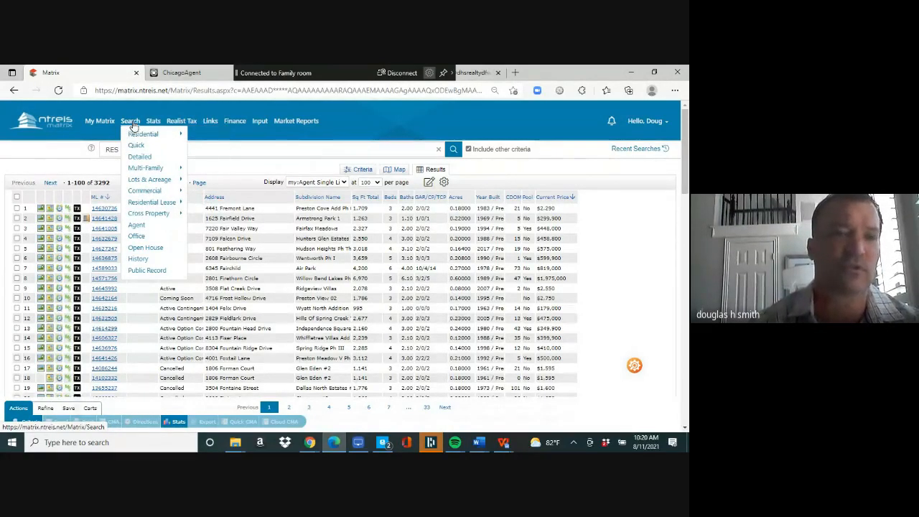
- Open the Residential Lease quick search with price 0-3, city Flower Mound, sub type LSE-House
{"action": "mouse_move", "coordinate": [179, 202]}
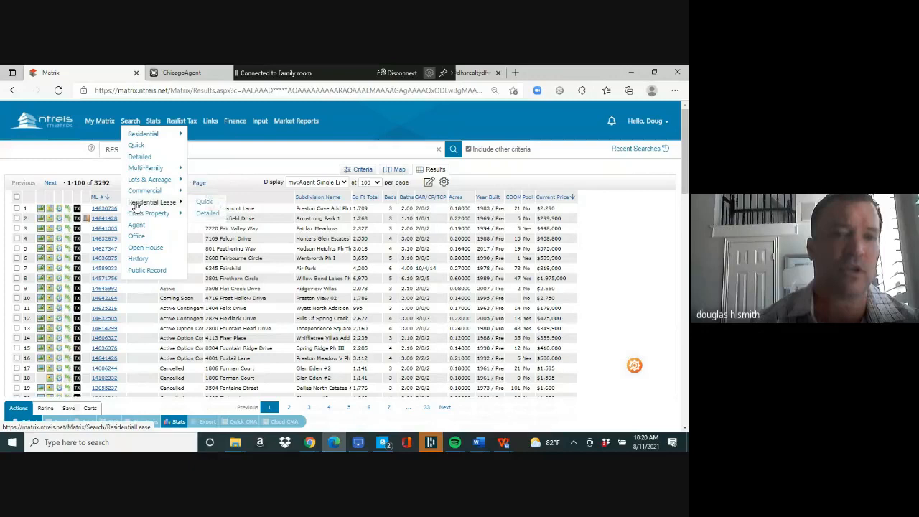
{"action": "left_click", "coordinate": [203, 204]}
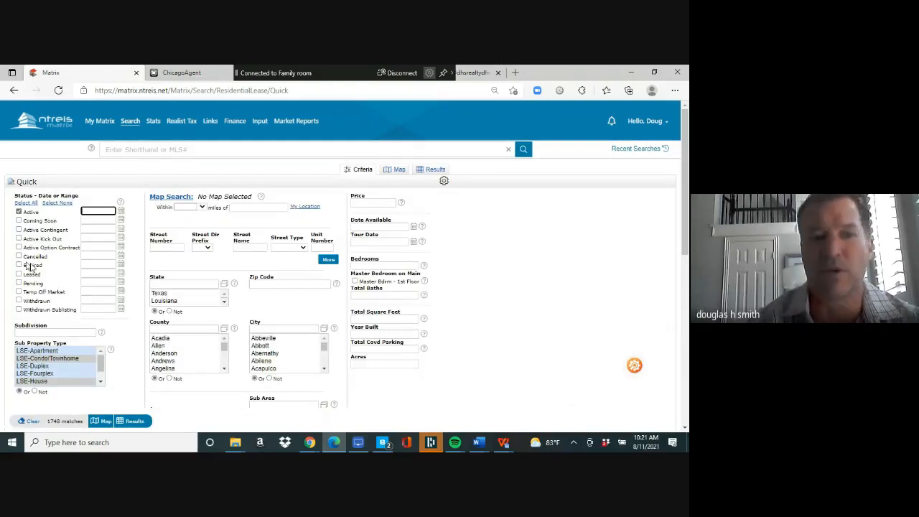
{"action": "left_click", "coordinate": [364, 204]}
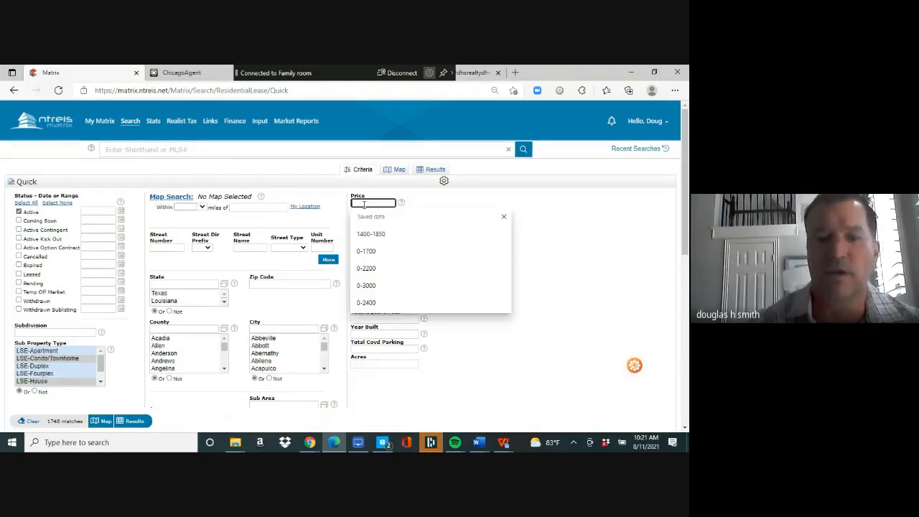
{"action": "type", "text": "0-300"}
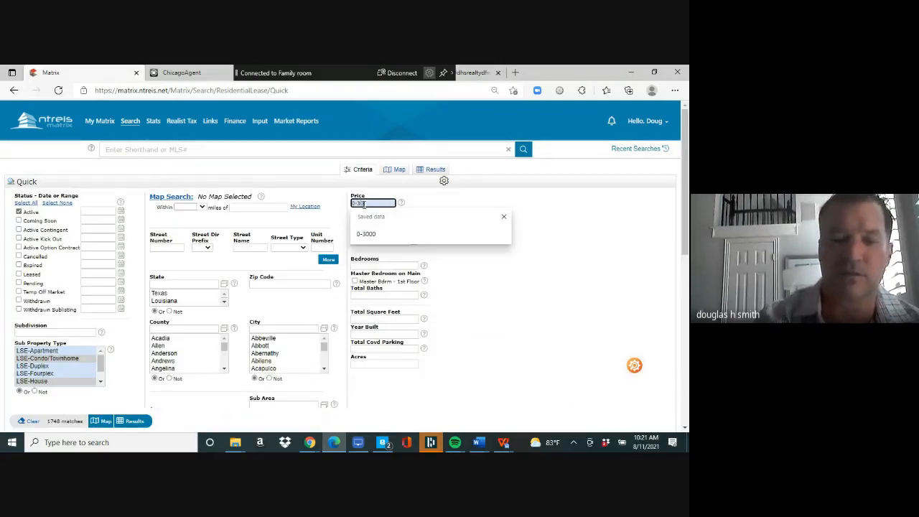
{"action": "left_click", "coordinate": [298, 328]}
{"action": "type", "text": "flower"}
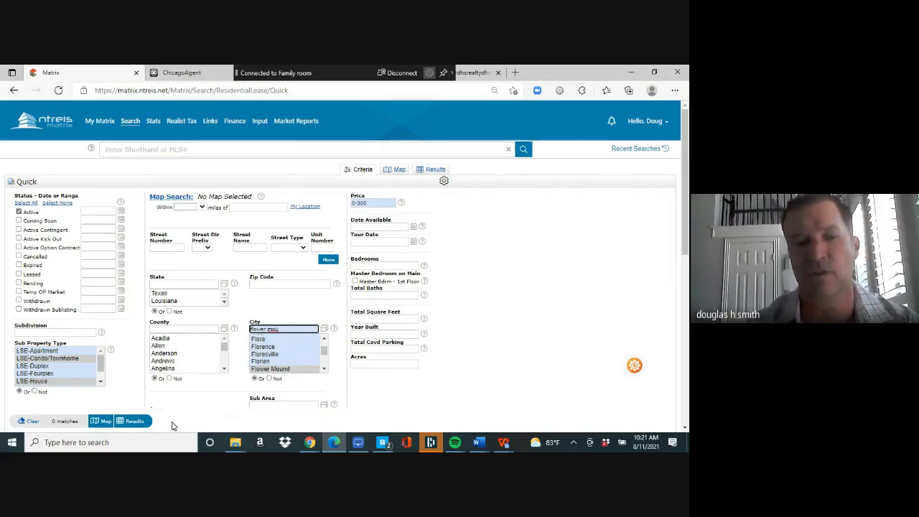
{"action": "left_click", "coordinate": [68, 382]}
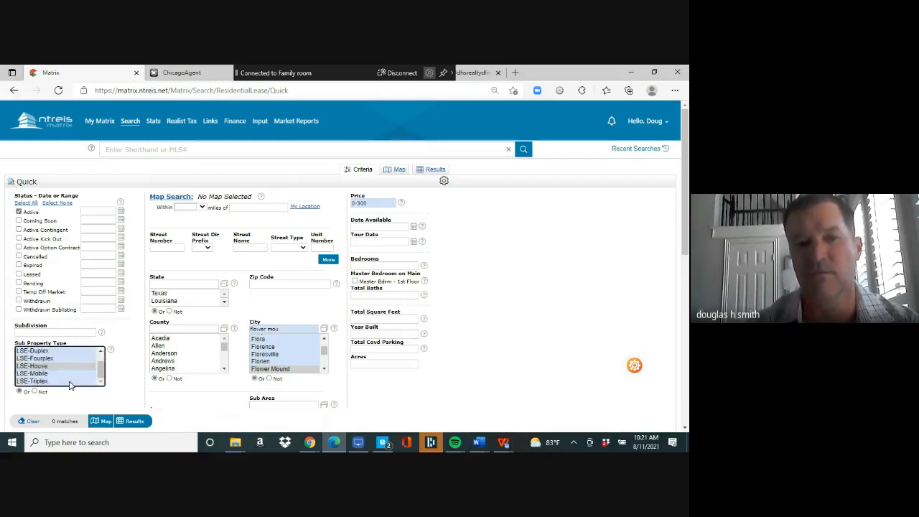
- Correct the price range to 0-3000 and show the 8 matching lease listings
{"action": "left_click", "coordinate": [374, 204]}
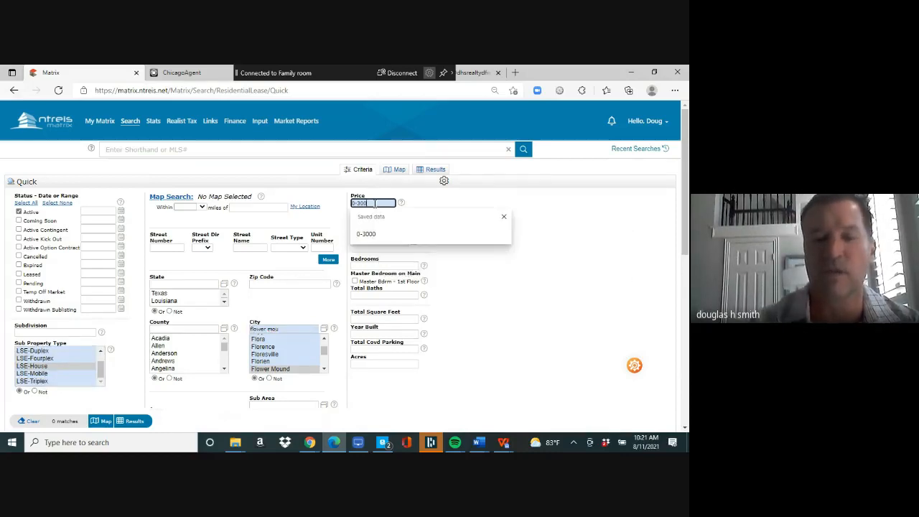
{"action": "type", "text": "0"}
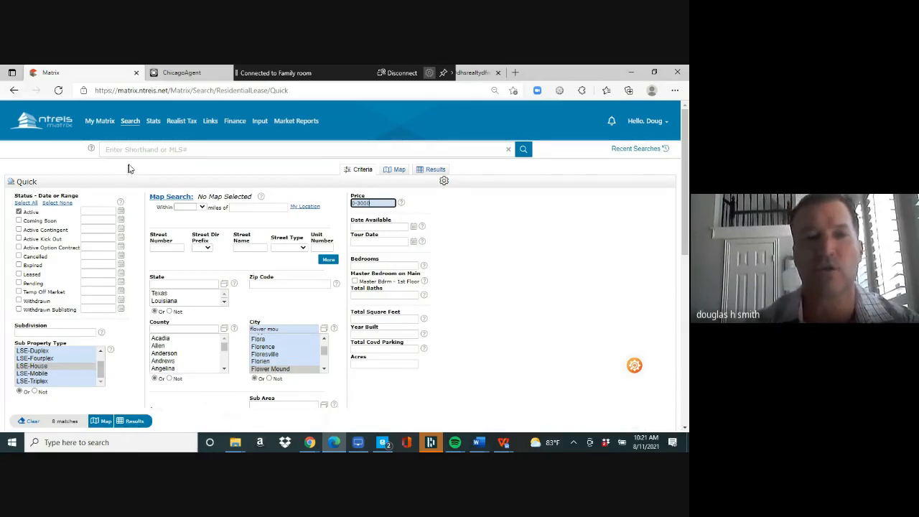
{"action": "mouse_move", "coordinate": [185, 204]}
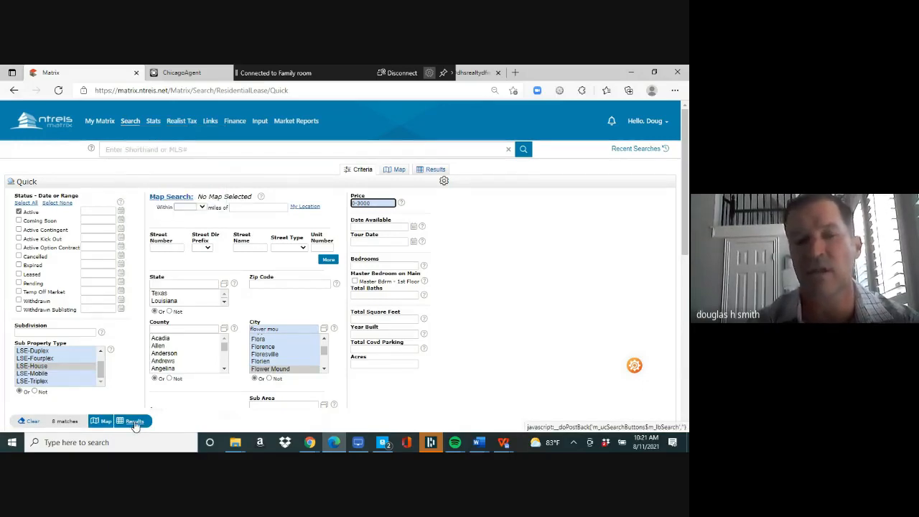
{"action": "left_click", "coordinate": [135, 423]}
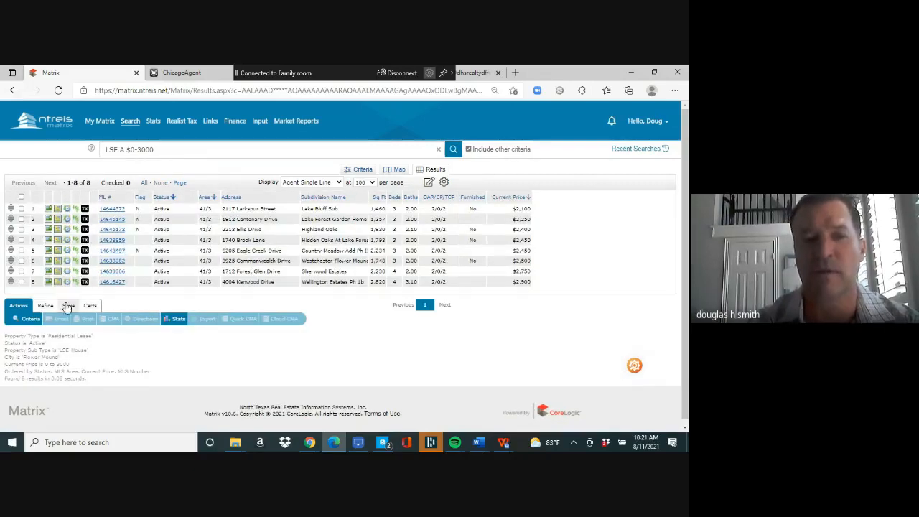
- Start a new auto email for the results and create a contact with first name, last name and e-mail
{"action": "left_click", "coordinate": [67, 307]}
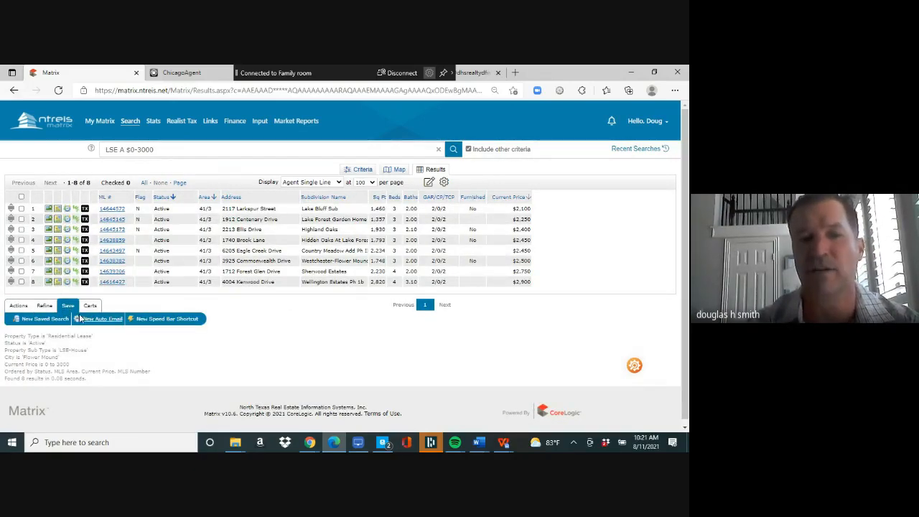
{"action": "left_click", "coordinate": [96, 320]}
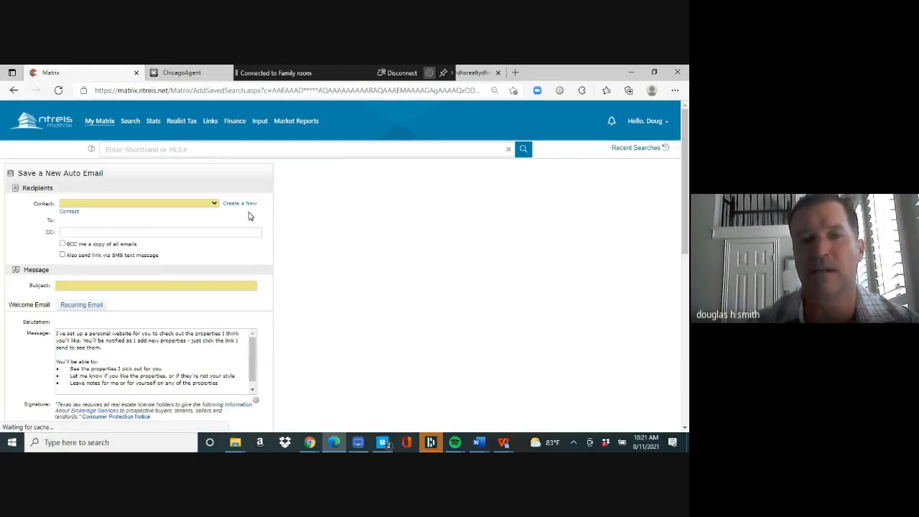
{"action": "left_click", "coordinate": [240, 204]}
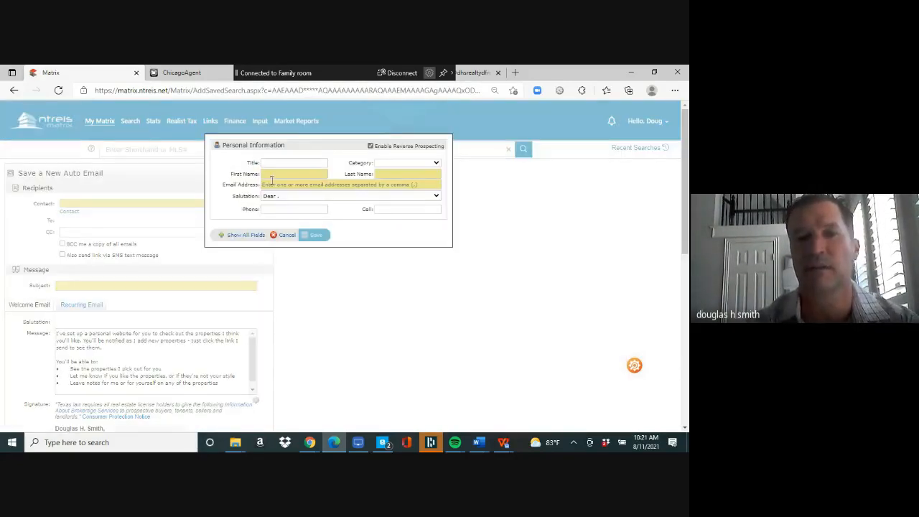
{"action": "left_click", "coordinate": [276, 174]}
{"action": "type", "text": "dafffy"}
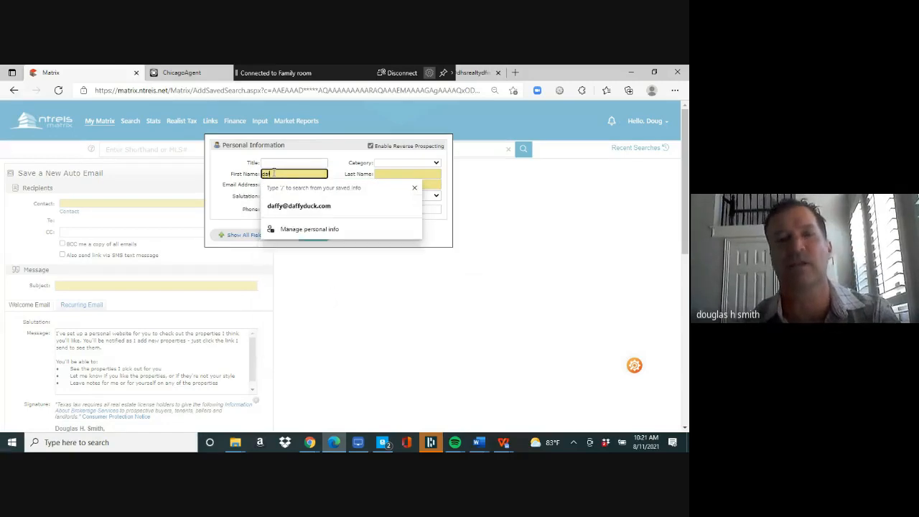
{"action": "key", "text": "Tab"}
{"action": "type", "text": "duck"}
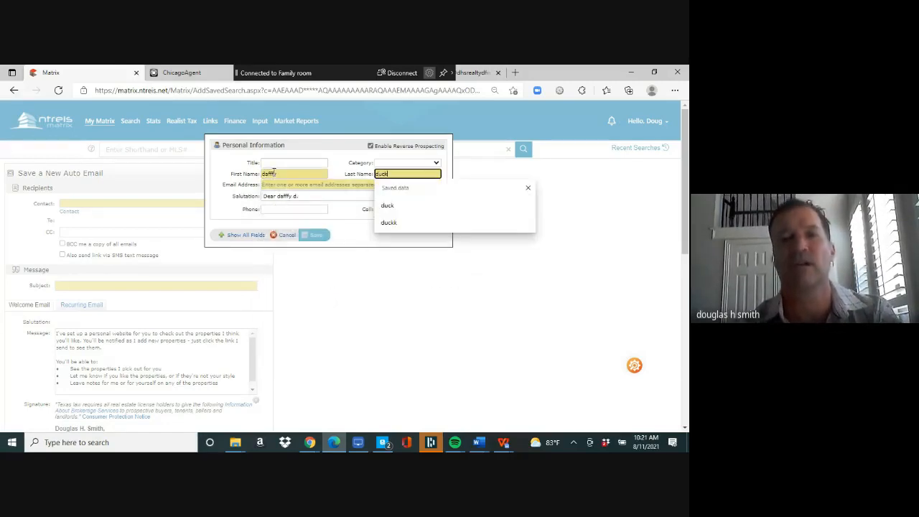
{"action": "left_click", "coordinate": [280, 185]}
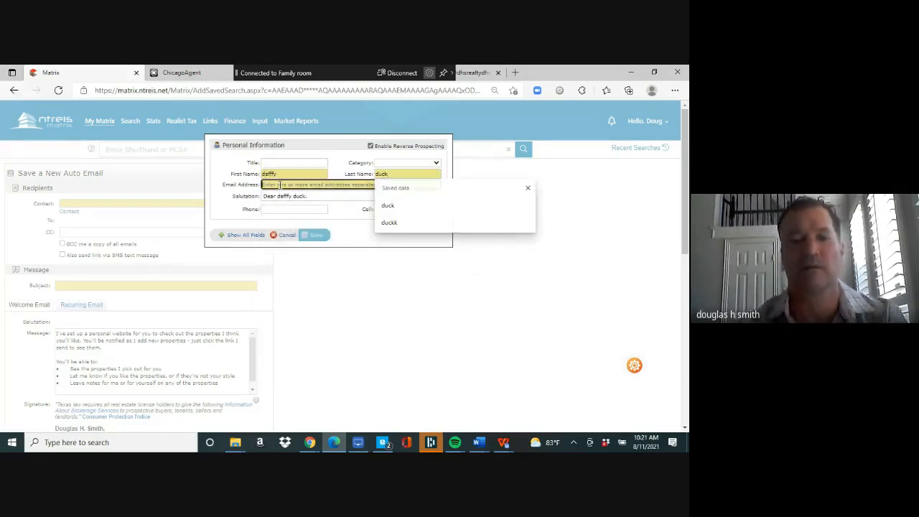
{"action": "type", "text": "d"}
{"action": "key", "text": "BackSpace"}
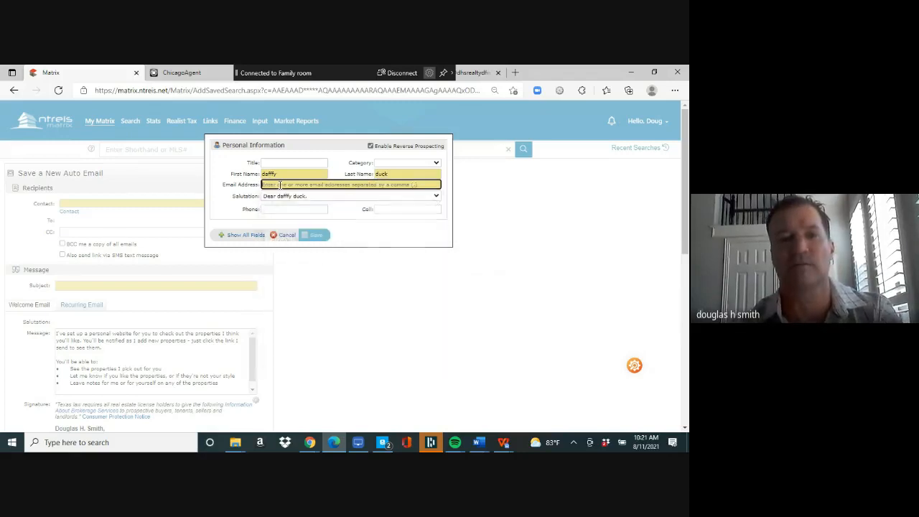
{"action": "type", "text": "d@d.com"}
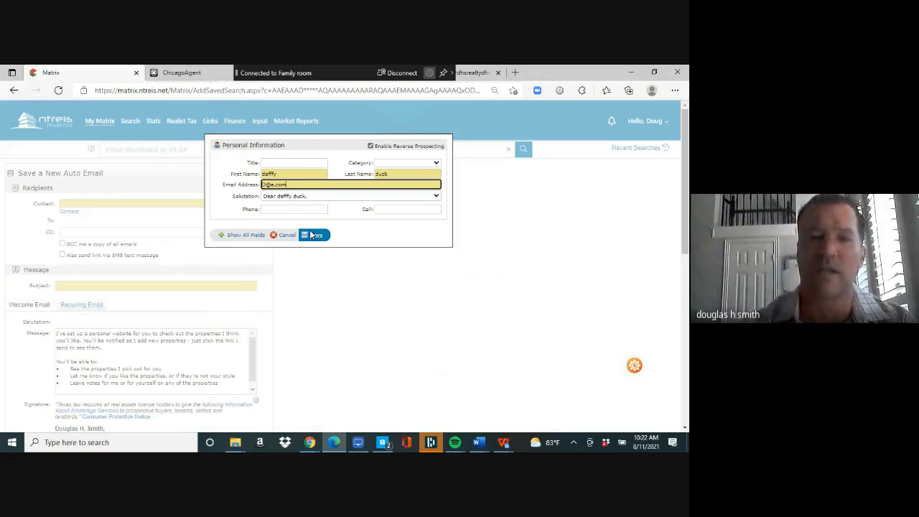
{"action": "left_click", "coordinate": [314, 235]}
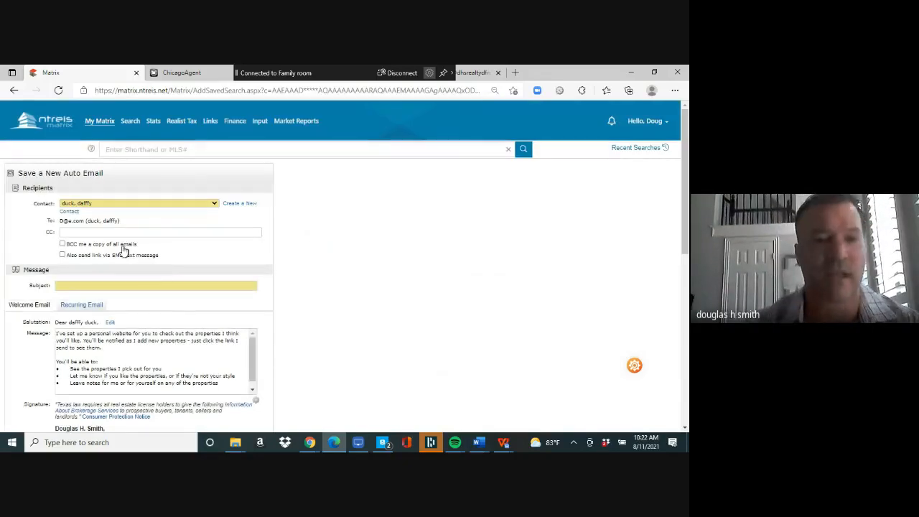
- Give the auto email the subject 'lease homes' and save it
{"action": "left_click", "coordinate": [133, 286]}
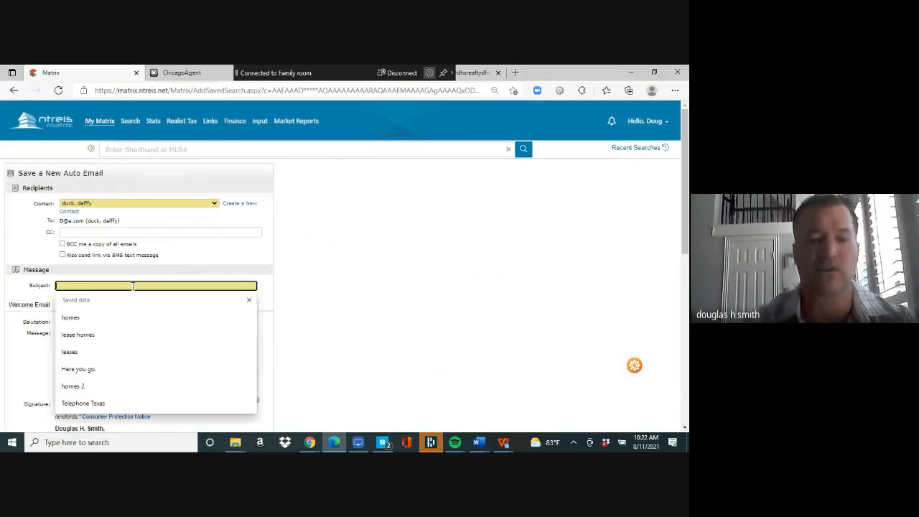
{"action": "type", "text": "lease homes"}
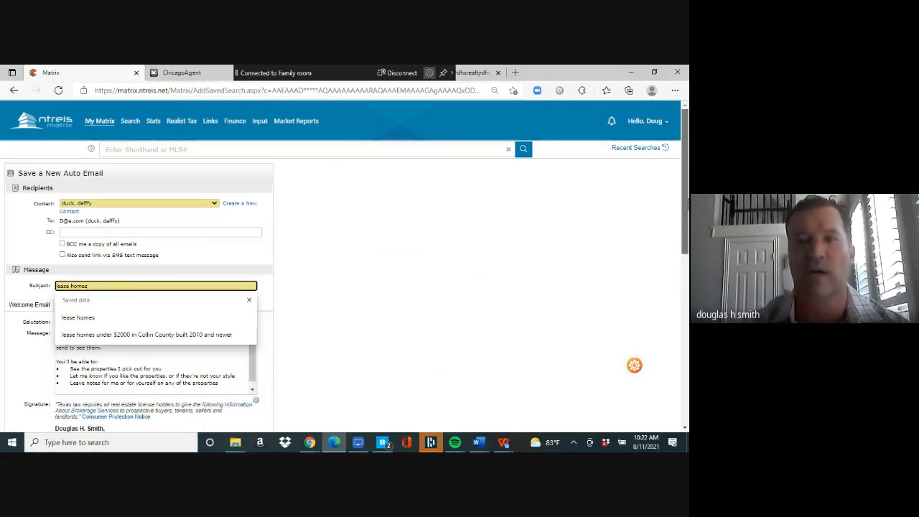
{"action": "left_click_drag", "start_coordinate": [686, 205], "coordinate": [667, 376]}
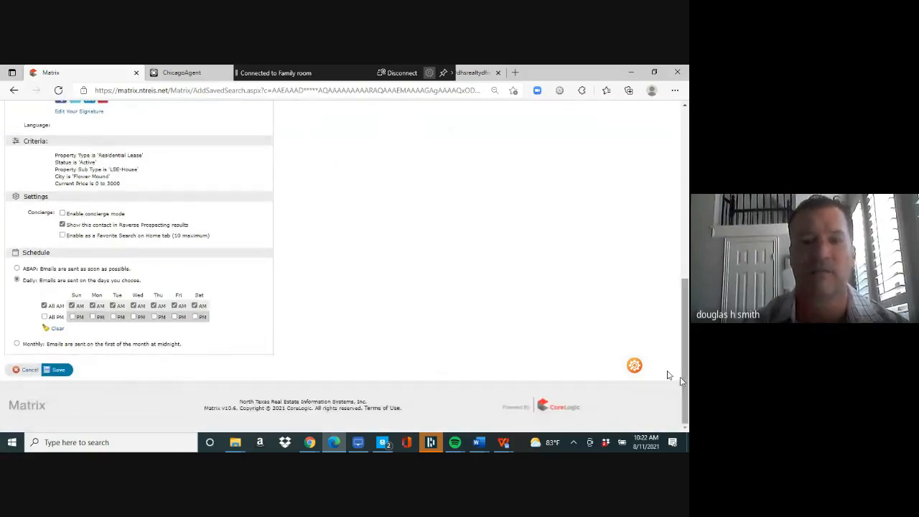
{"action": "left_click", "coordinate": [59, 371]}
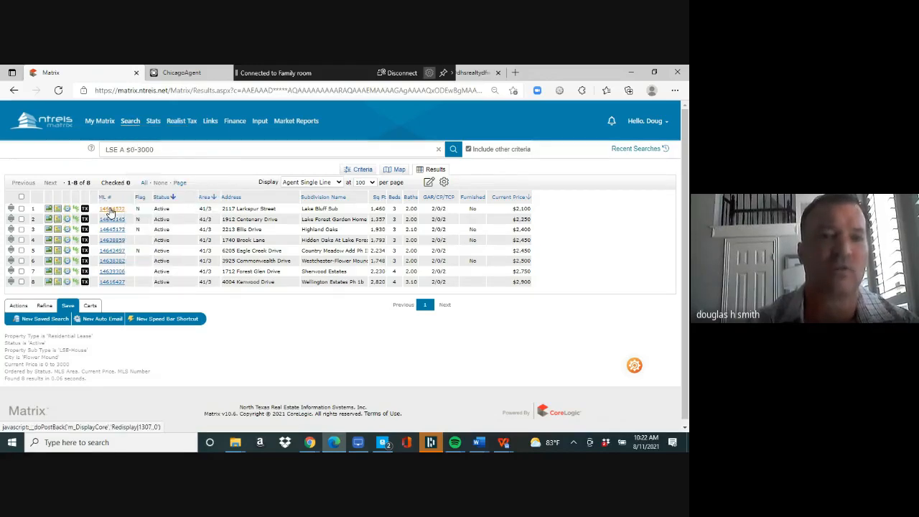
- Wait for the 'lease homes' confirmation and the 8 Flower Mound lease results to reload
{"action": "mouse_move", "coordinate": [100, 128]}
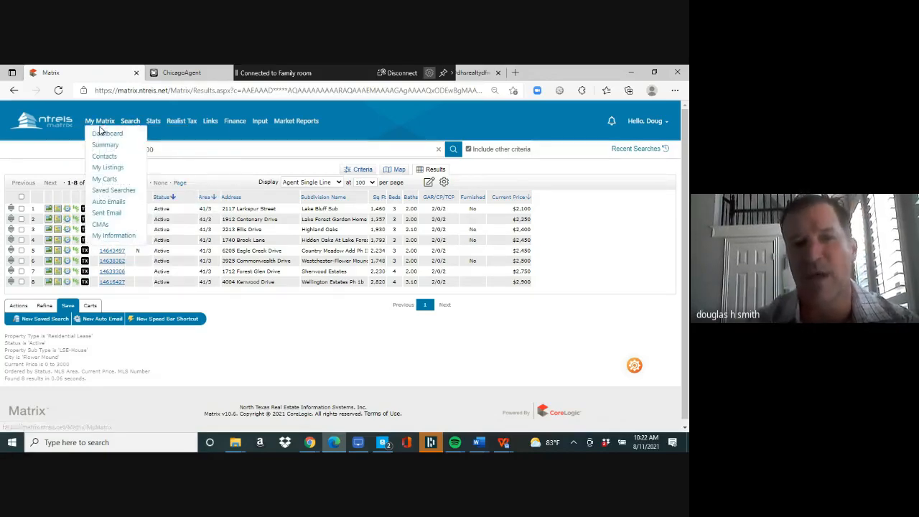
- Run a dashboard address search for street number 2117, returning 76 results
{"action": "left_click", "coordinate": [101, 137]}
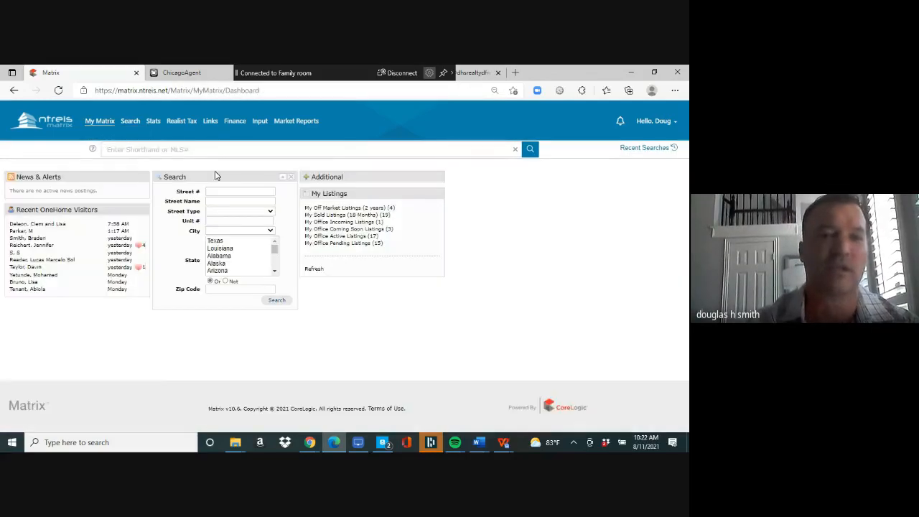
{"action": "left_click", "coordinate": [224, 190]}
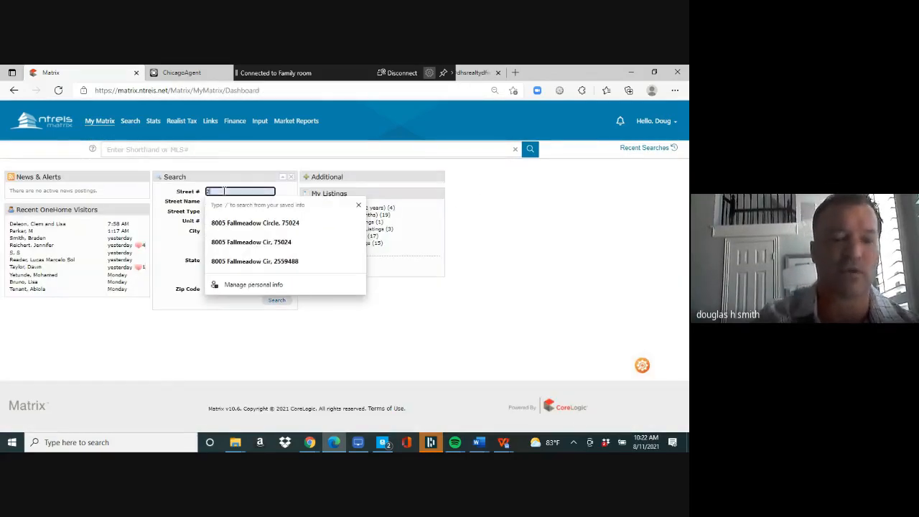
{"action": "type", "text": "2117"}
{"action": "key", "text": "Tab"}
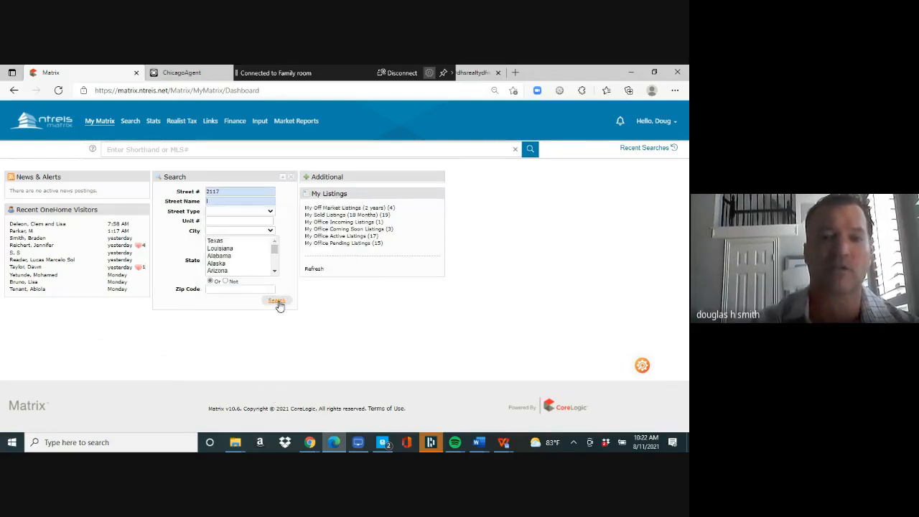
{"action": "left_click", "coordinate": [278, 302]}
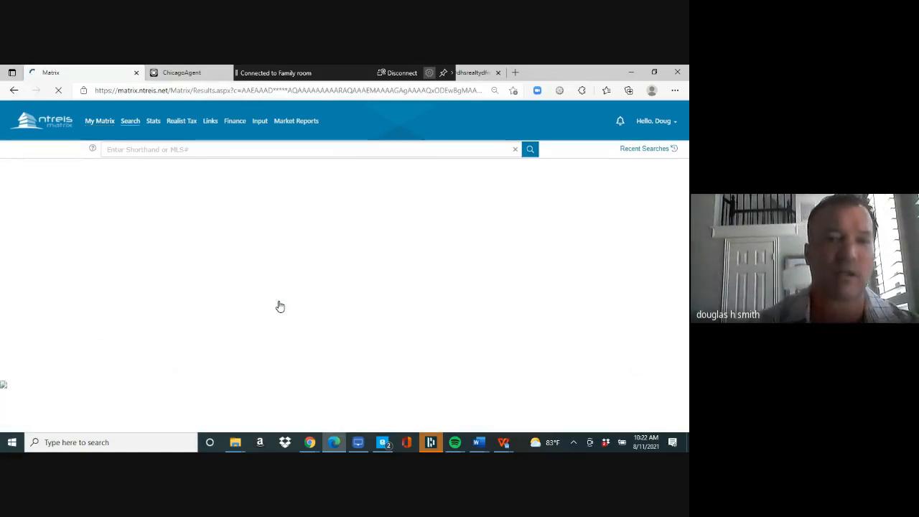
{"action": "left_click", "coordinate": [121, 211]}
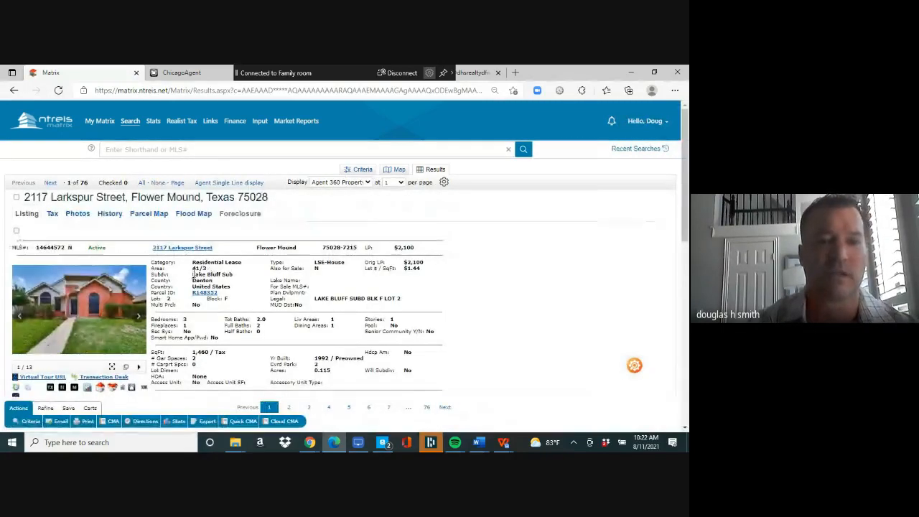
{"action": "left_click_drag", "start_coordinate": [194, 275], "coordinate": [214, 275]}
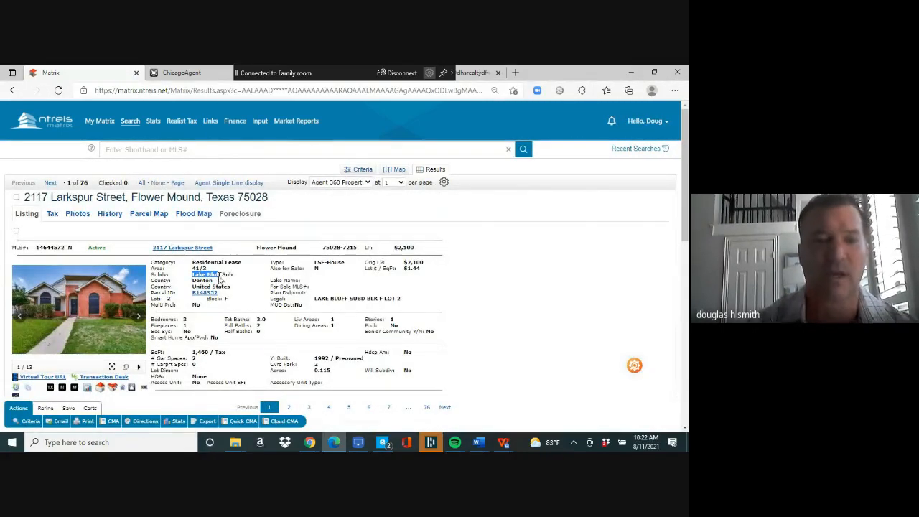
{"action": "right_click", "coordinate": [219, 275]}
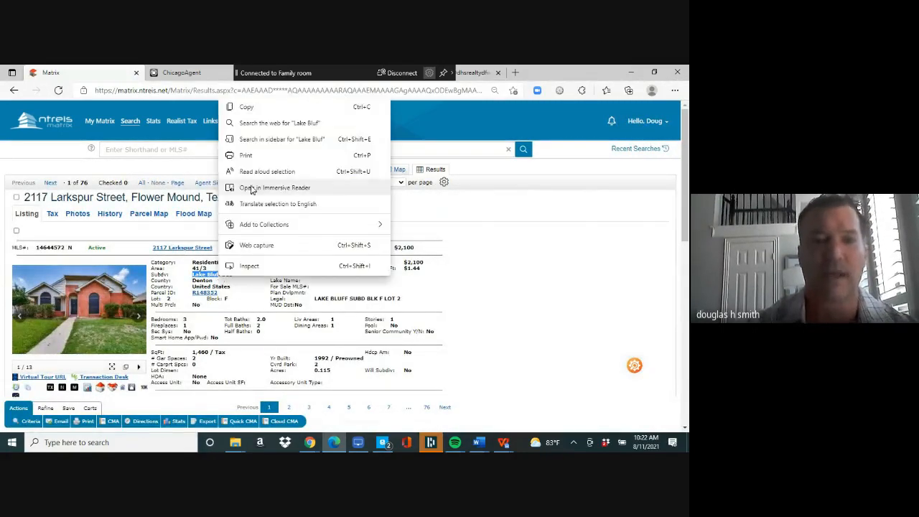
- Copy the Lake Bluff subdivision name and load the Residential Lease quick search form
{"action": "left_click", "coordinate": [265, 112]}
{"action": "mouse_move", "coordinate": [130, 124]}
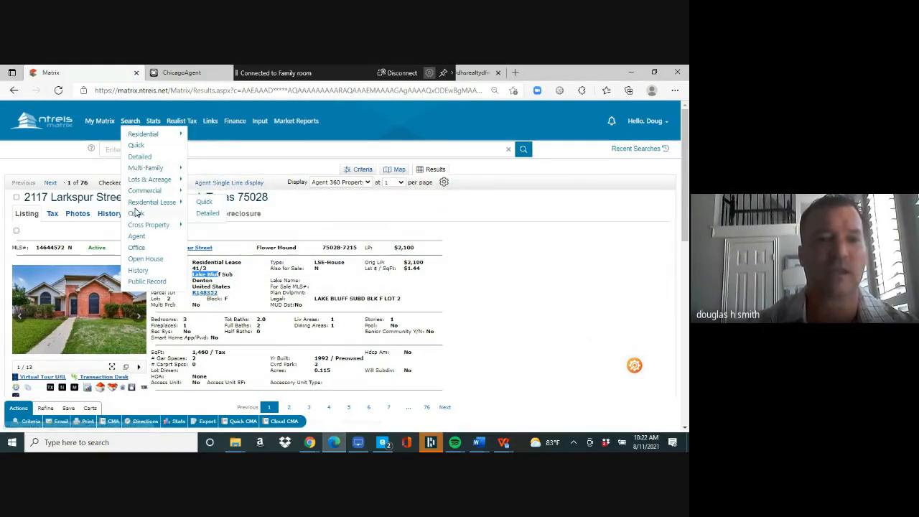
{"action": "left_click", "coordinate": [204, 203]}
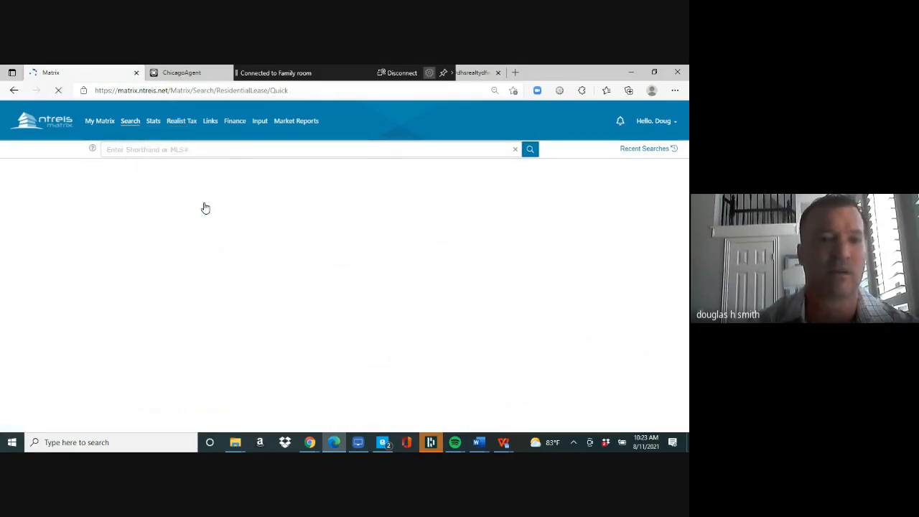
- Include Active Contingent, Kick Out, Option Contract, Pending and Leased statuses, with both date ranges set to 0-180
{"action": "left_click", "coordinate": [19, 230]}
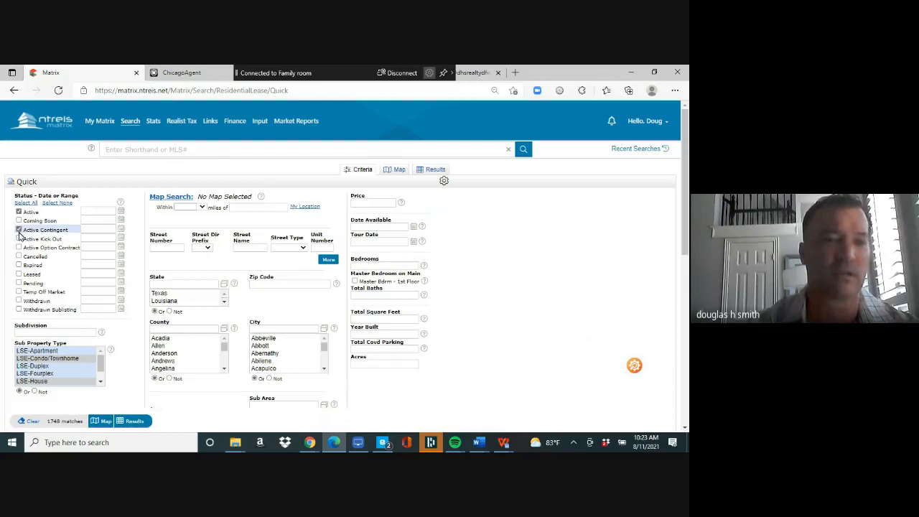
{"action": "left_click", "coordinate": [18, 238]}
{"action": "left_click", "coordinate": [19, 247]}
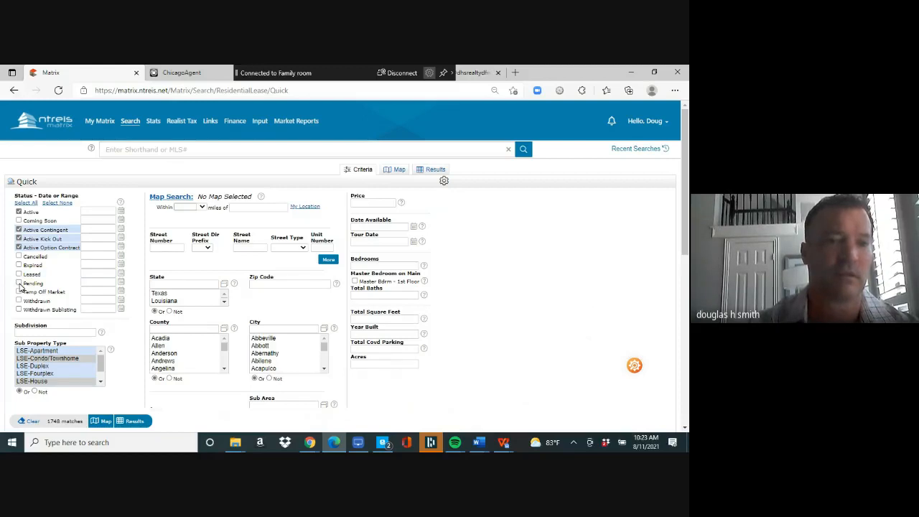
{"action": "left_click", "coordinate": [19, 283]}
{"action": "left_click", "coordinate": [19, 275]}
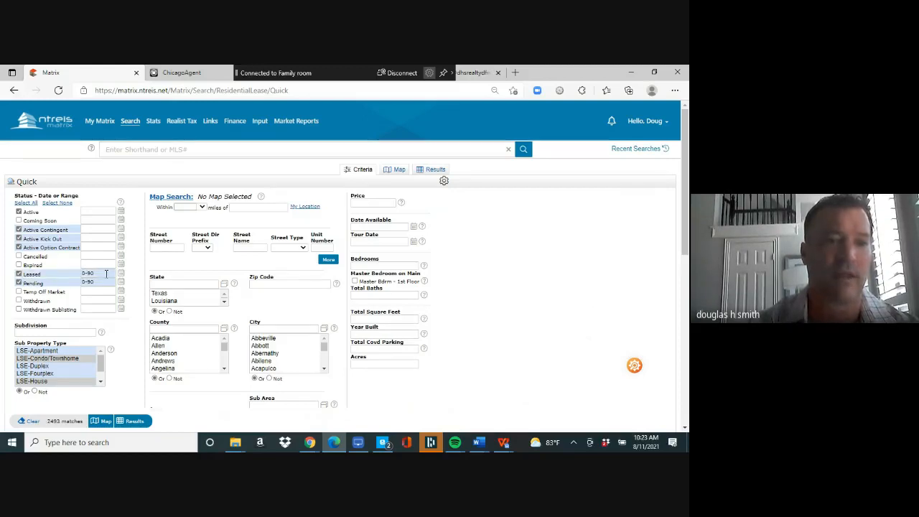
{"action": "left_click", "coordinate": [106, 274]}
{"action": "key", "text": "BackSpace"}
{"action": "type", "text": "180"}
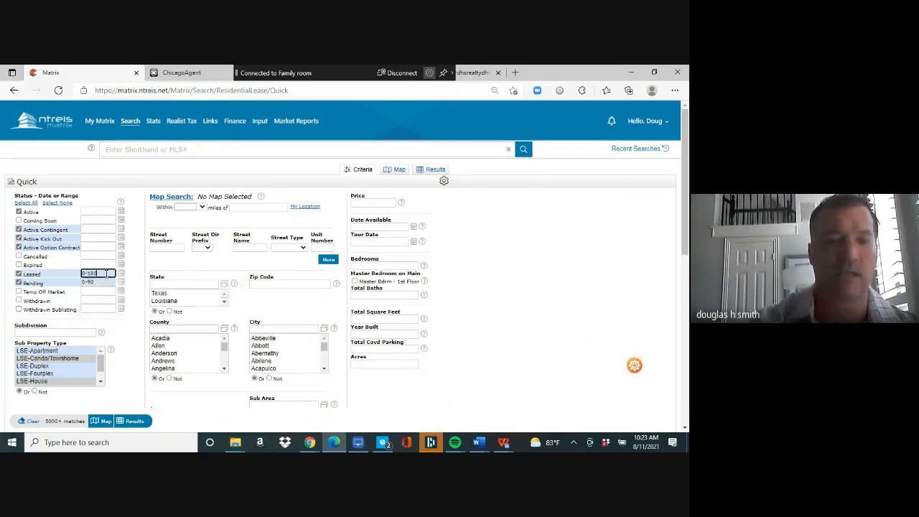
{"action": "left_click", "coordinate": [107, 283]}
{"action": "key", "text": "BackSpace"}
{"action": "key", "text": "BackSpace"}
{"action": "type", "text": "180"}
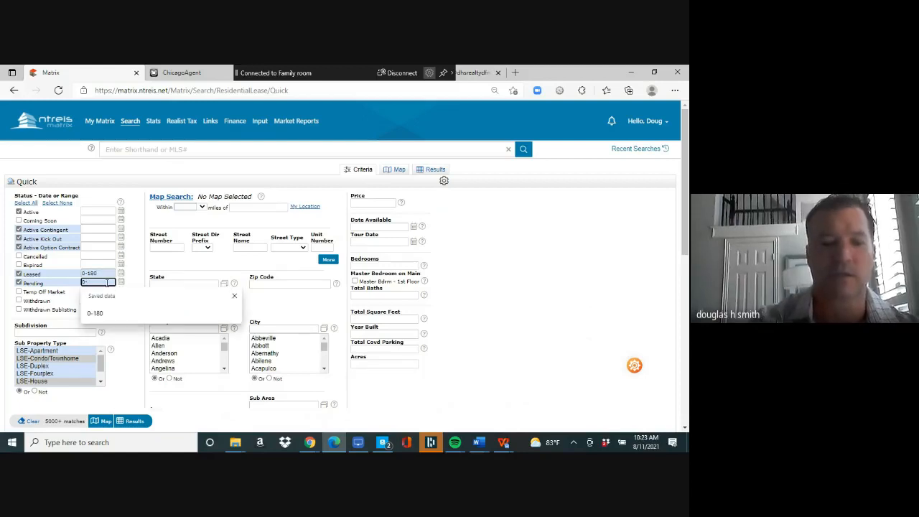
- Filter to subdivision 'Lake Blu*' in Flower Mound and show the seven results
{"action": "left_click", "coordinate": [61, 331]}
{"action": "right_click", "coordinate": [60, 332]}
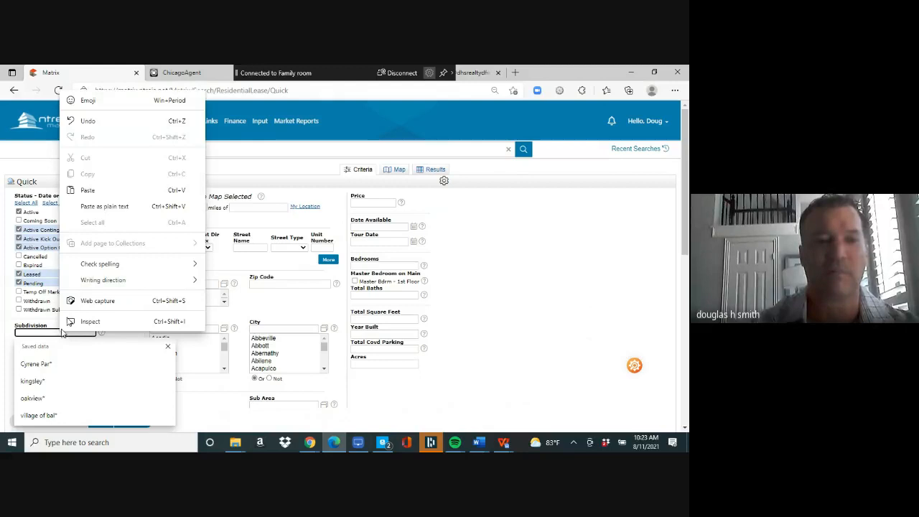
{"action": "left_click", "coordinate": [110, 191]}
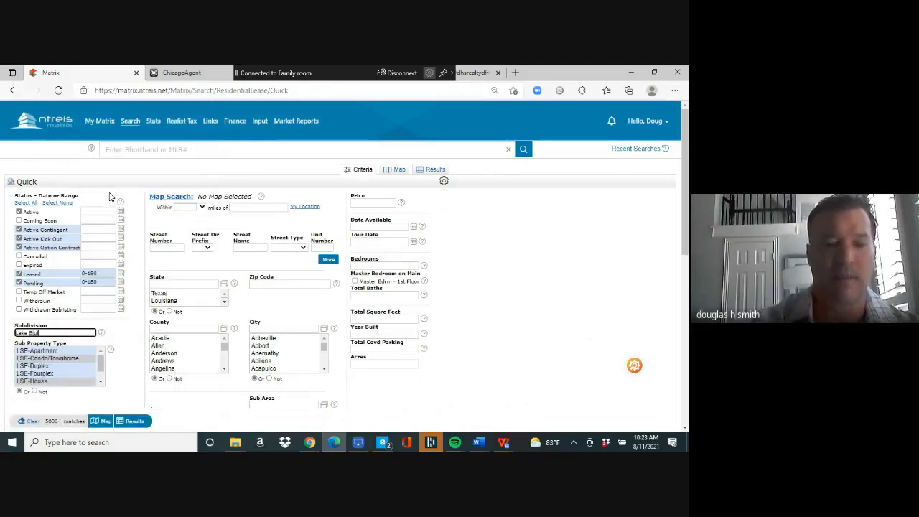
{"action": "type", "text": "*"}
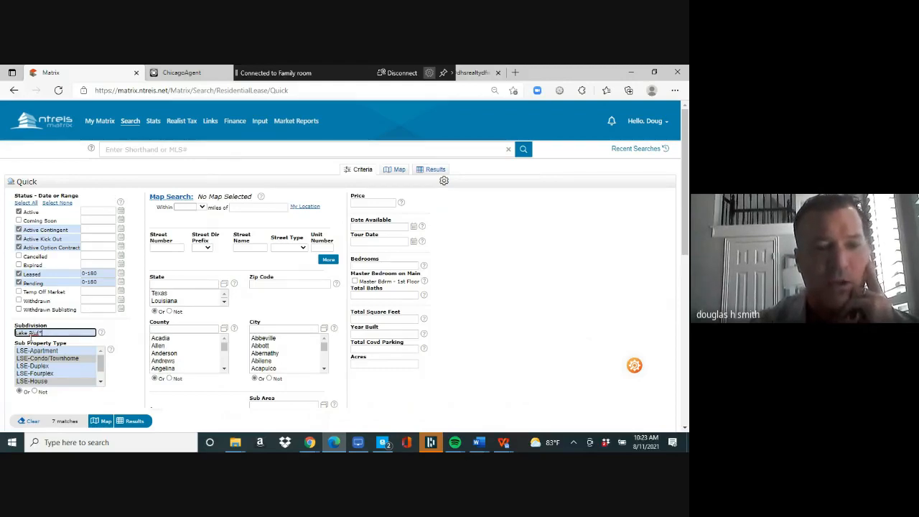
{"action": "left_click", "coordinate": [291, 285]}
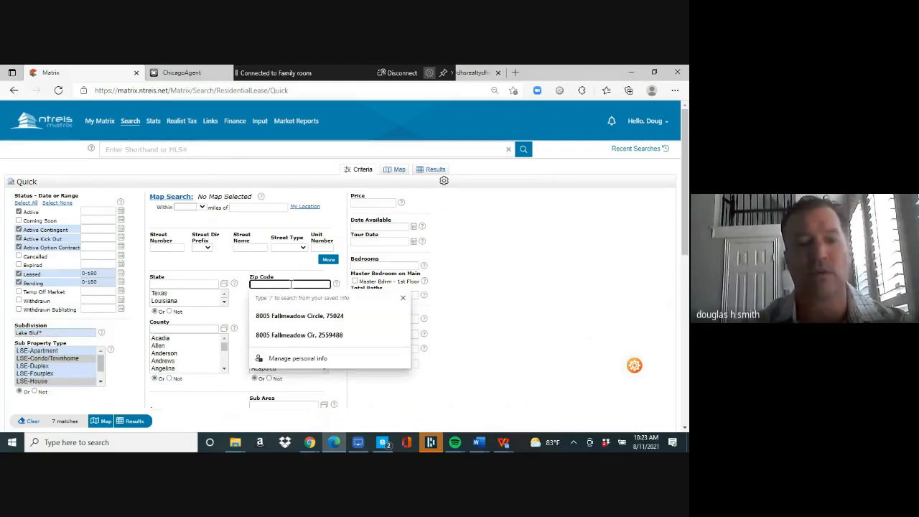
{"action": "left_click", "coordinate": [244, 311]}
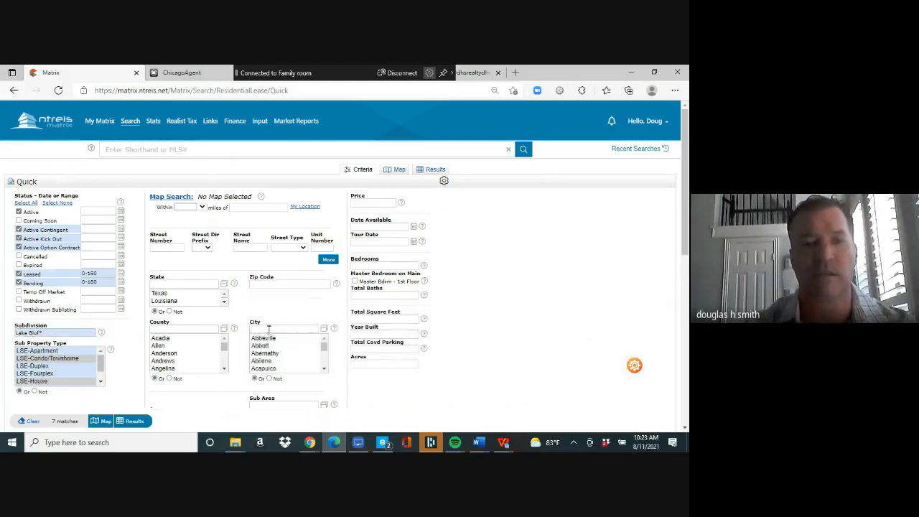
{"action": "left_click", "coordinate": [268, 329]}
{"action": "type", "text": "flower mou"}
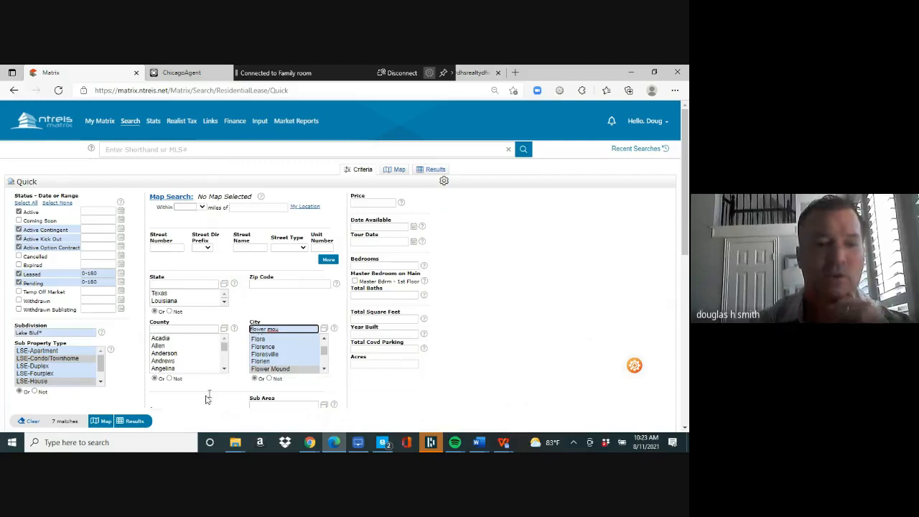
{"action": "left_click", "coordinate": [135, 429]}
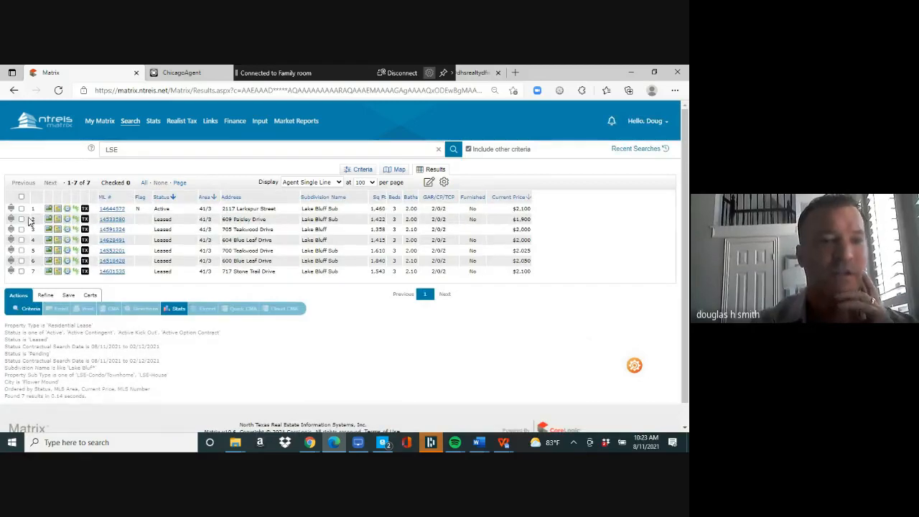
- Select all seven Lake Bluff listings and generate a Quick CMA PDF from them
{"action": "left_click", "coordinate": [21, 197]}
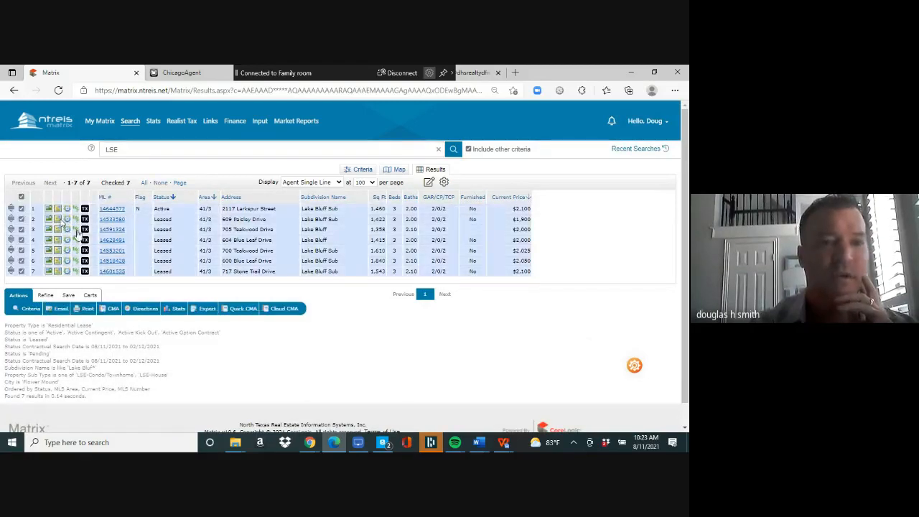
{"action": "left_click", "coordinate": [241, 308]}
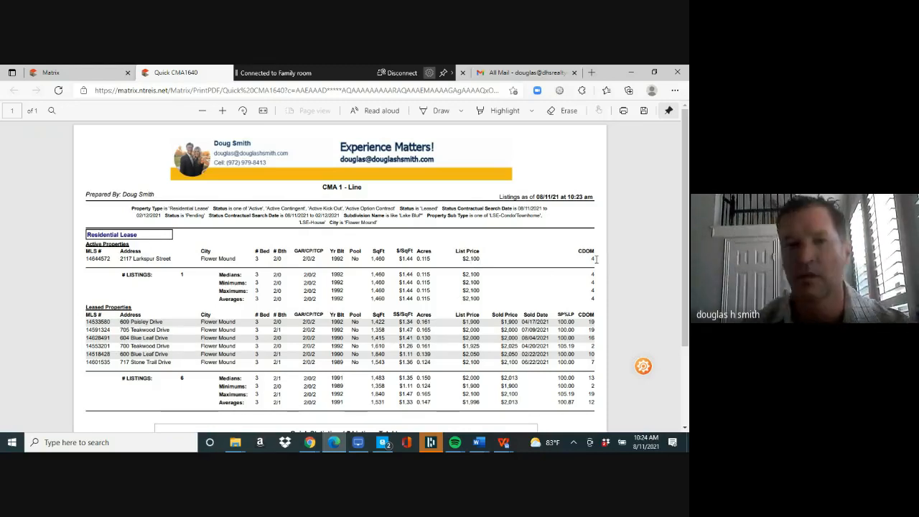
- Start a new Residential Lease quick search from the Matrix tab's Search menu
{"action": "left_click", "coordinate": [99, 76]}
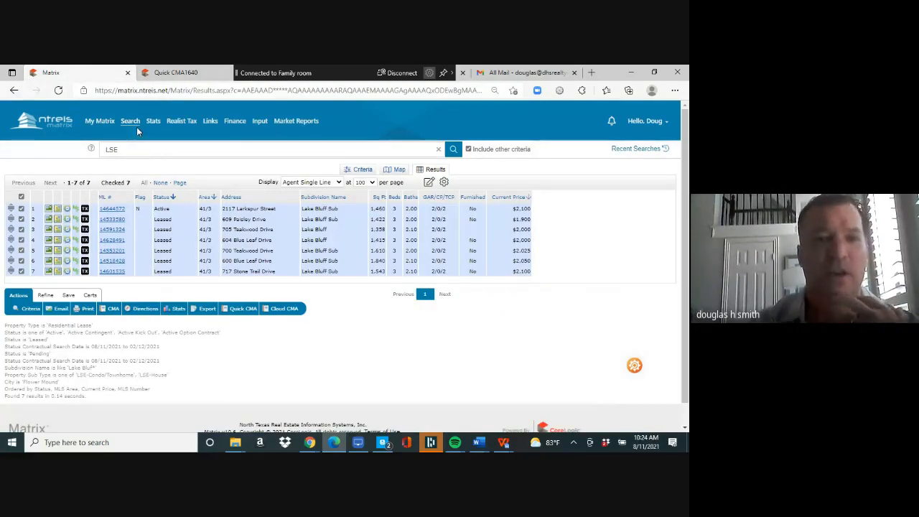
{"action": "mouse_move", "coordinate": [133, 124]}
{"action": "mouse_move", "coordinate": [136, 204]}
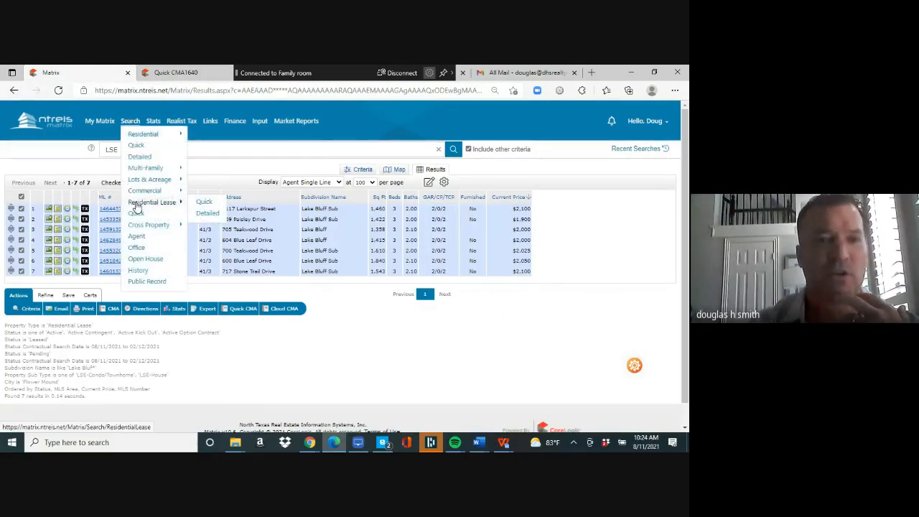
{"action": "left_click", "coordinate": [205, 202]}
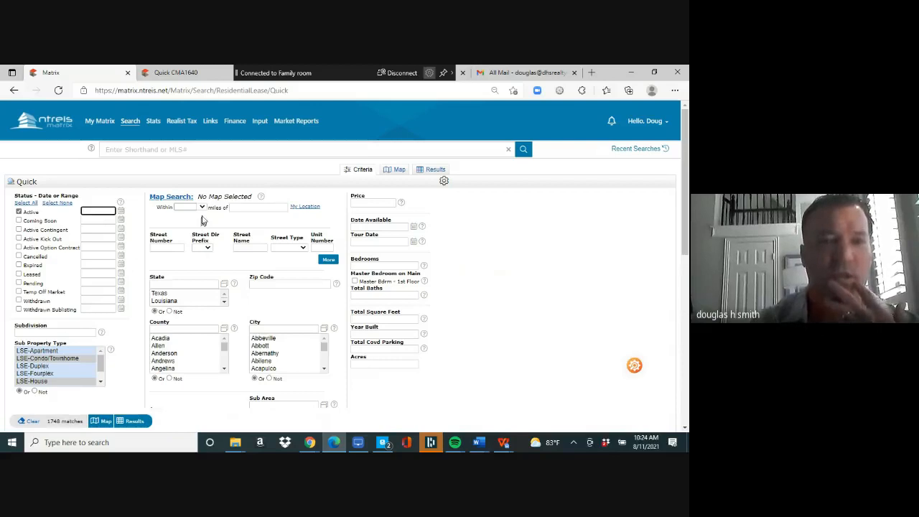
{"action": "left_click", "coordinate": [234, 208]}
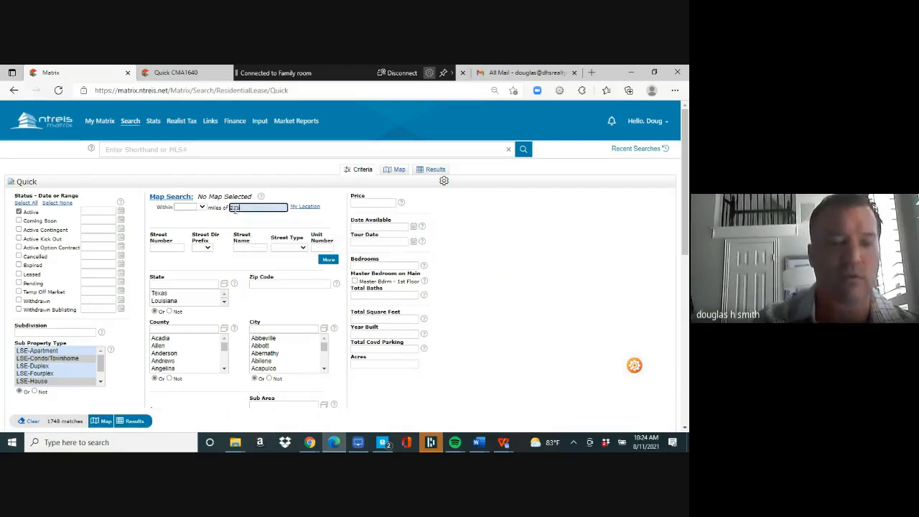
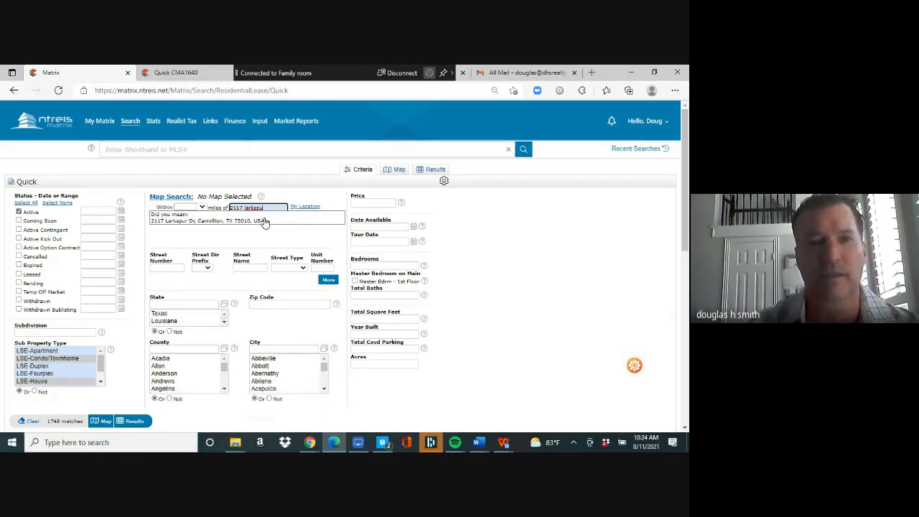
{"action": "left_click", "coordinate": [192, 72]}
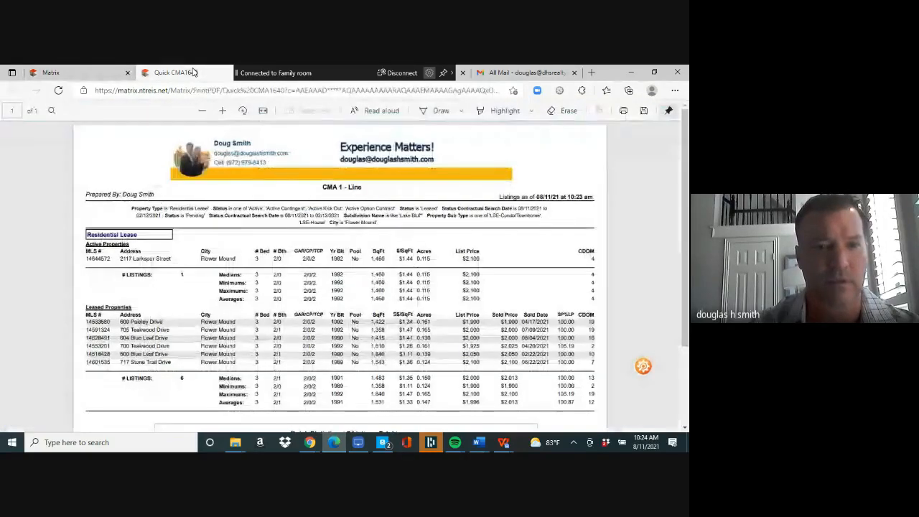
{"action": "left_click", "coordinate": [101, 77]}
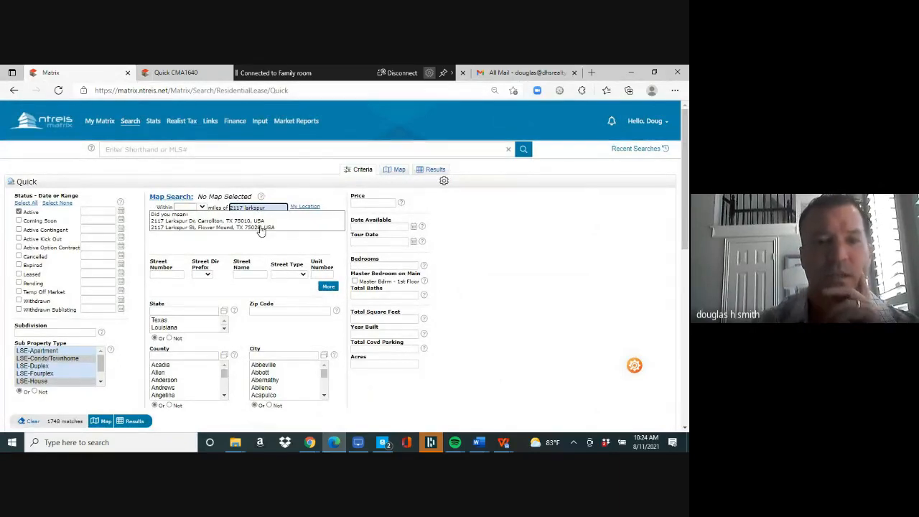
{"action": "left_click", "coordinate": [262, 228]}
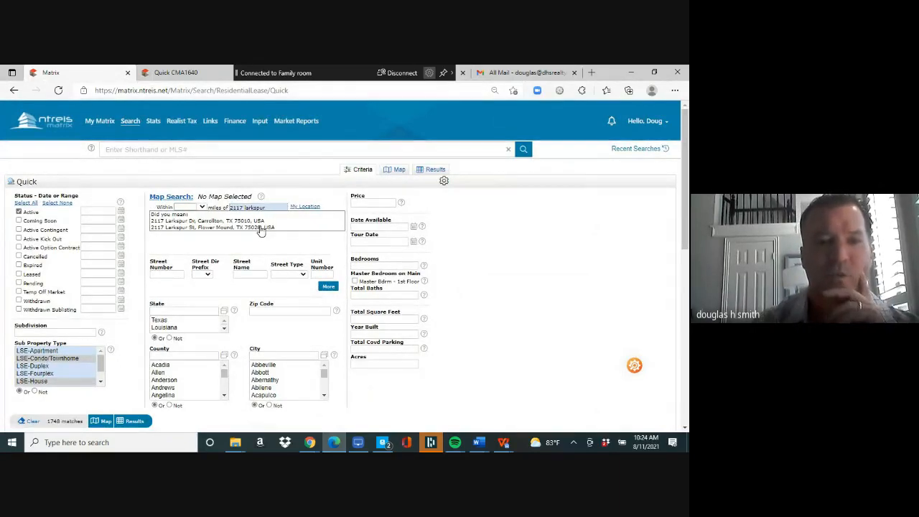
- Set the radius to 2 miles and include Active Contingent, Kick Out, Option Contract, Pending and Leased
{"action": "left_click", "coordinate": [202, 209]}
{"action": "left_click", "coordinate": [200, 269]}
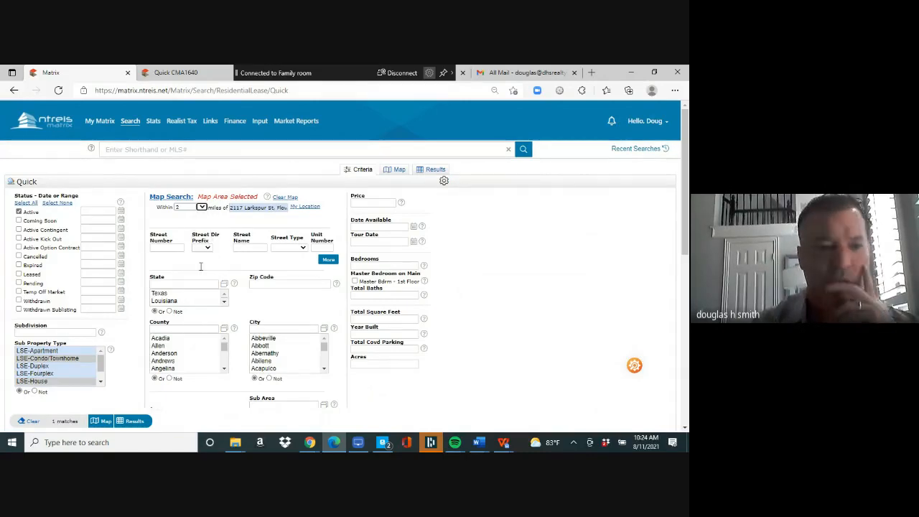
{"action": "left_click", "coordinate": [84, 382], "text": "ctrl"}
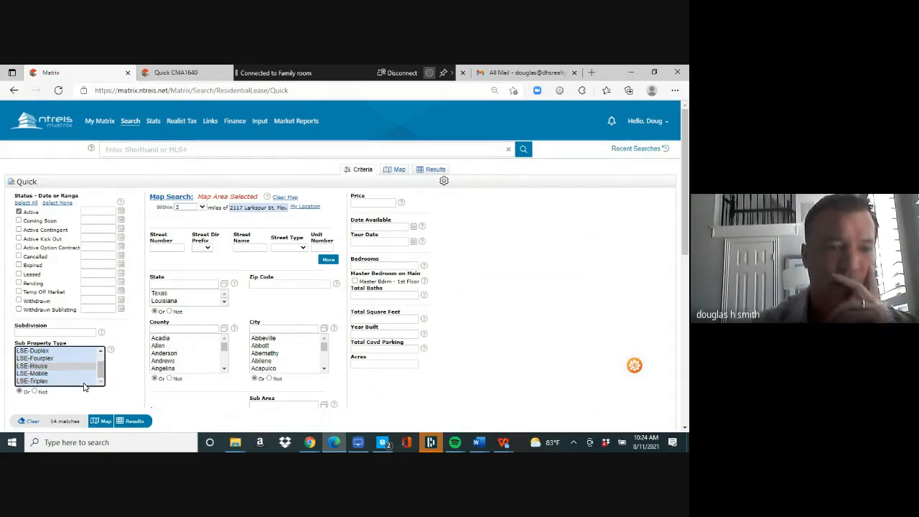
{"action": "left_click", "coordinate": [18, 230]}
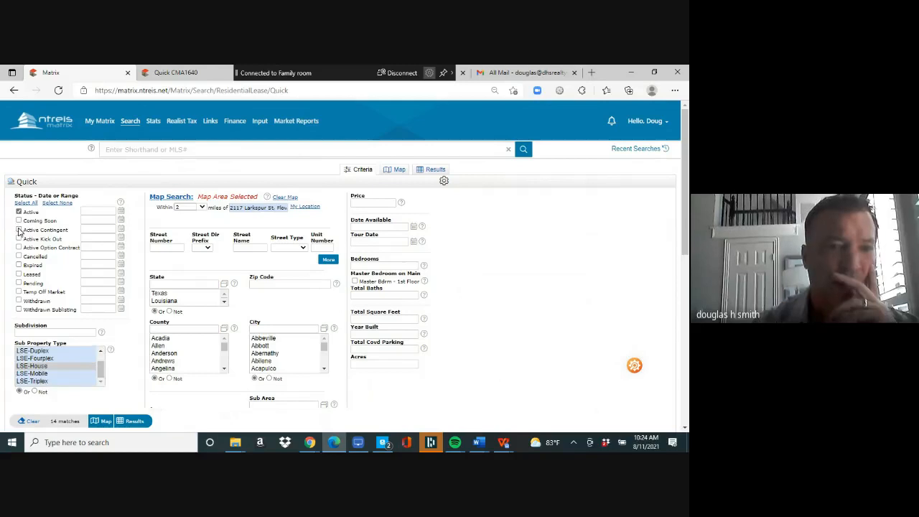
{"action": "left_click", "coordinate": [19, 239]}
{"action": "left_click", "coordinate": [18, 248]}
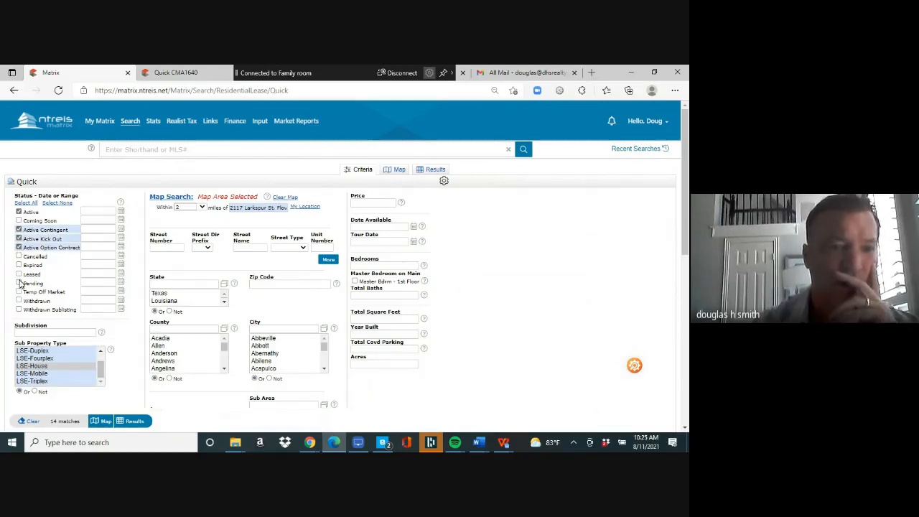
{"action": "left_click", "coordinate": [20, 283]}
{"action": "left_click", "coordinate": [19, 275]}
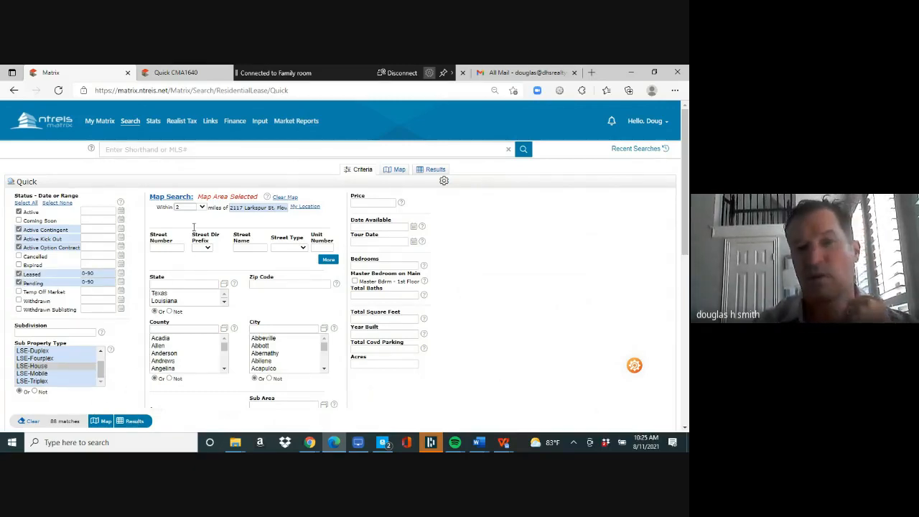
- Limit square footage to 1200-1600 and show the 30 matching leases
{"action": "left_click", "coordinate": [374, 319]}
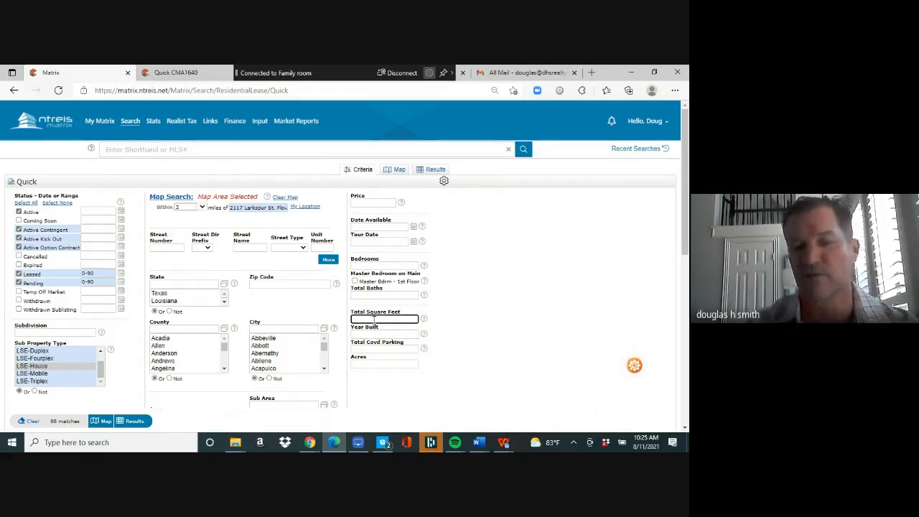
{"action": "type", "text": "1200-"}
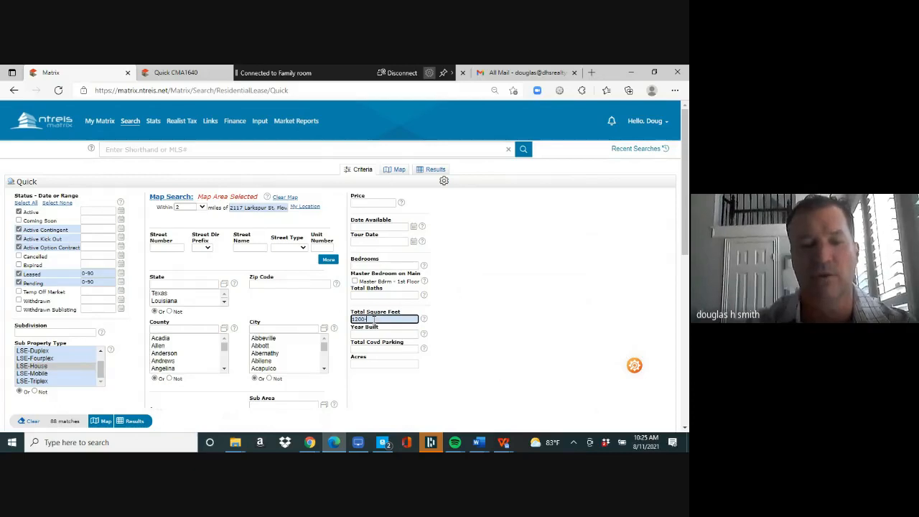
{"action": "type", "text": "160"}
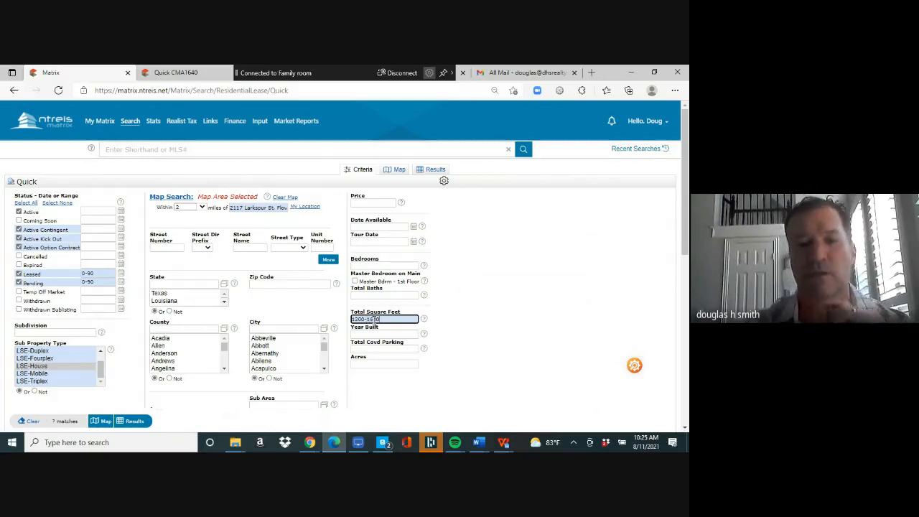
{"action": "type", "text": "0"}
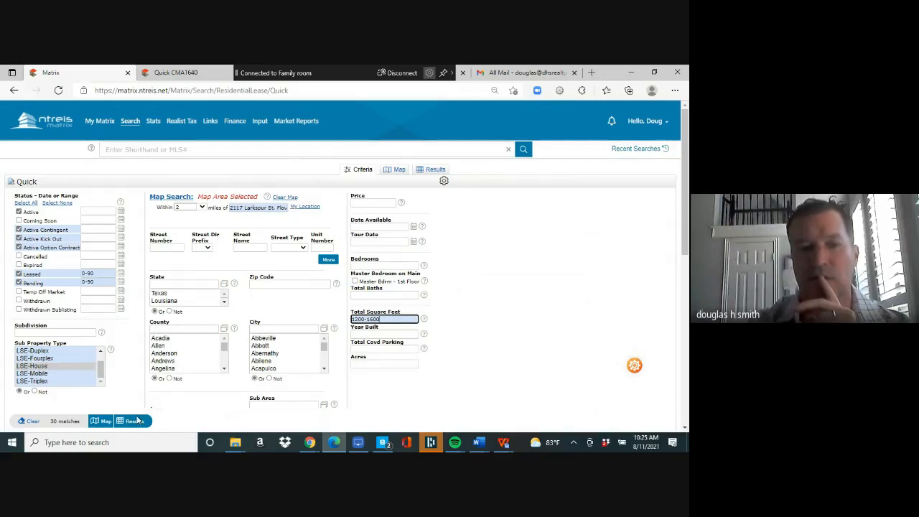
{"action": "left_click", "coordinate": [134, 424]}
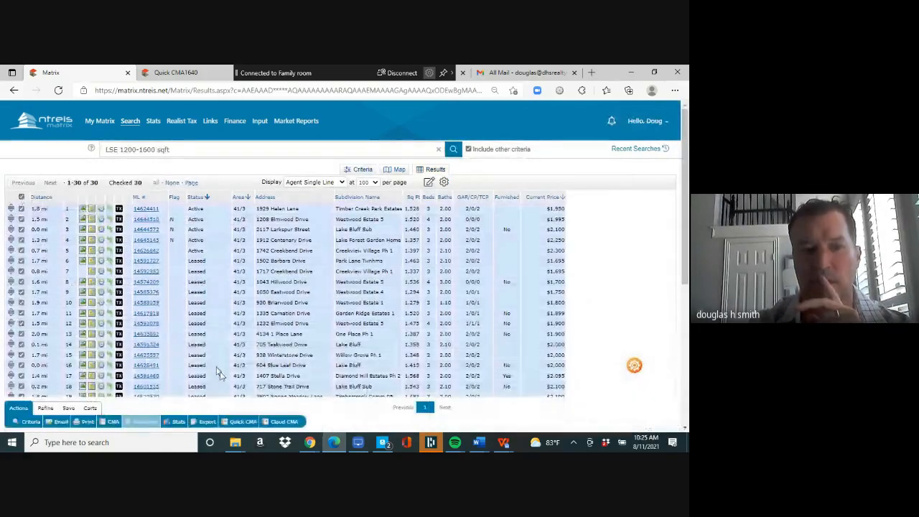
- Generate a Quick CMA PDF for the 30 Larkspur-area lease results
{"action": "left_click", "coordinate": [243, 422]}
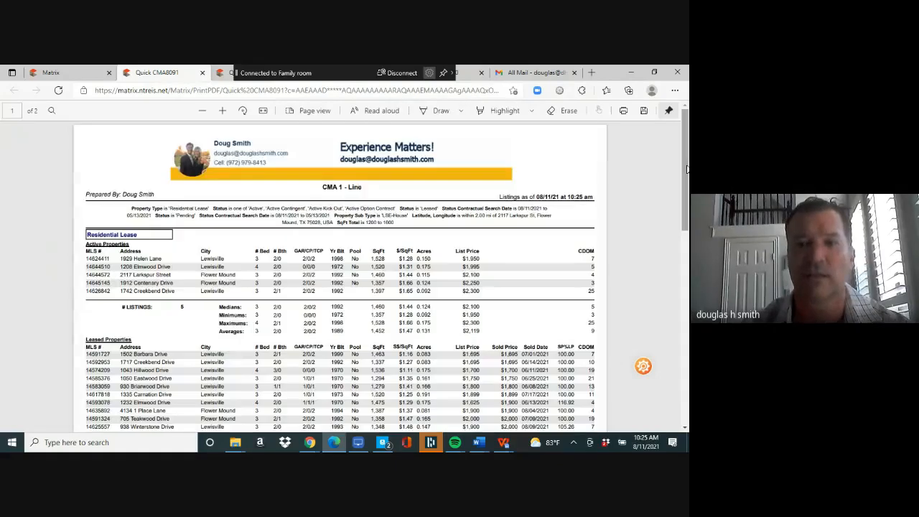
{"action": "scroll", "coordinate": [686, 190], "scroll_direction": "down", "scroll_amount": 2}
{"action": "scroll", "coordinate": [686, 190], "scroll_direction": "down", "scroll_amount": 1}
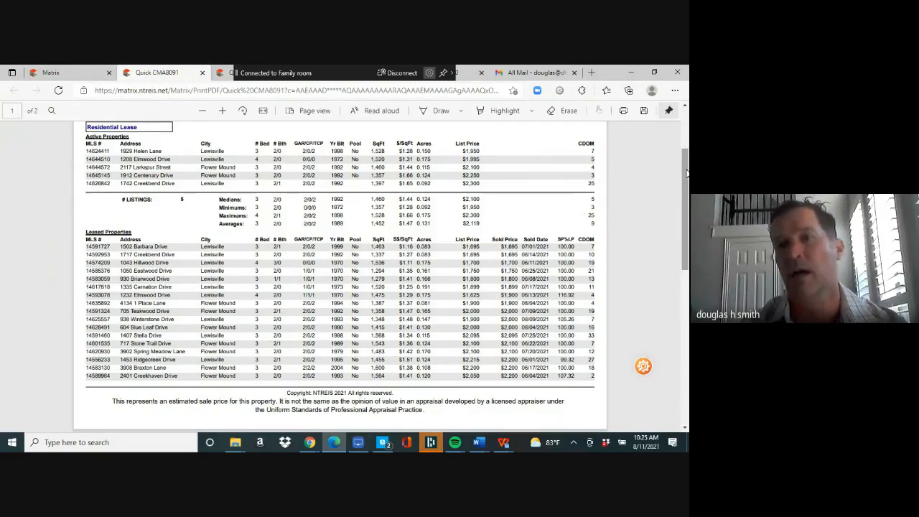
{"action": "left_click_drag", "start_coordinate": [687, 173], "coordinate": [686, 352]}
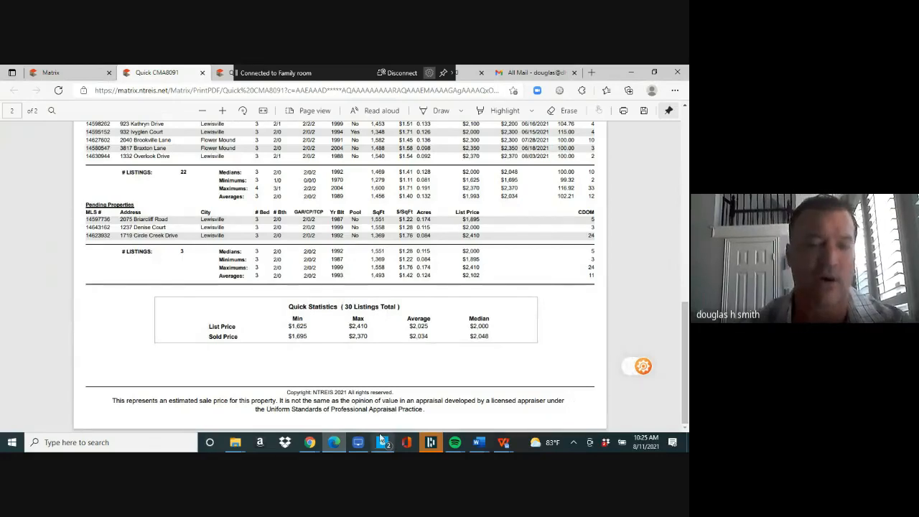
{"action": "mouse_move", "coordinate": [309, 442]}
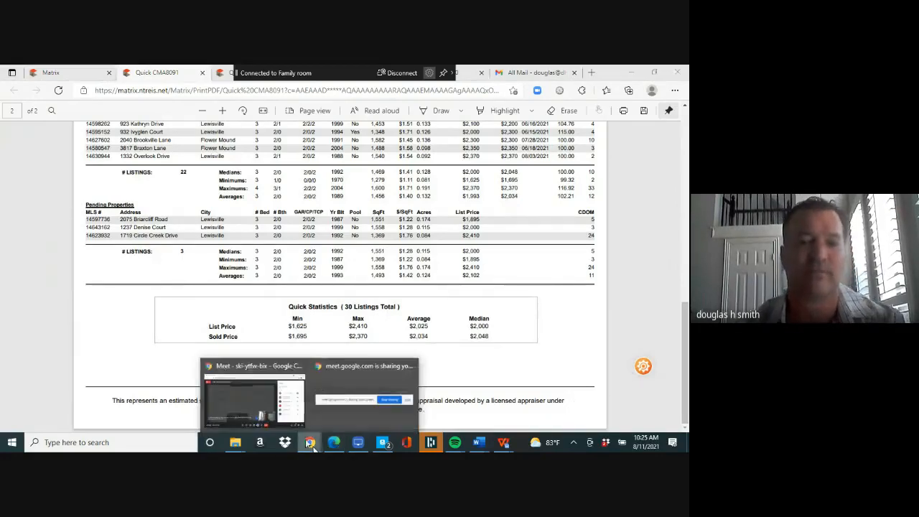
- In the Google Meet call, choose Stop recording under Activities > Recording
{"action": "left_click", "coordinate": [256, 397]}
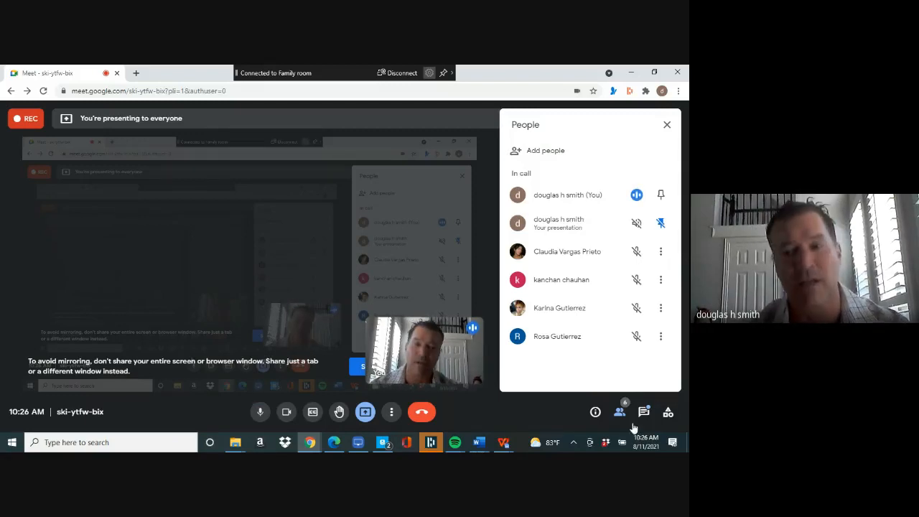
{"action": "left_click", "coordinate": [667, 414]}
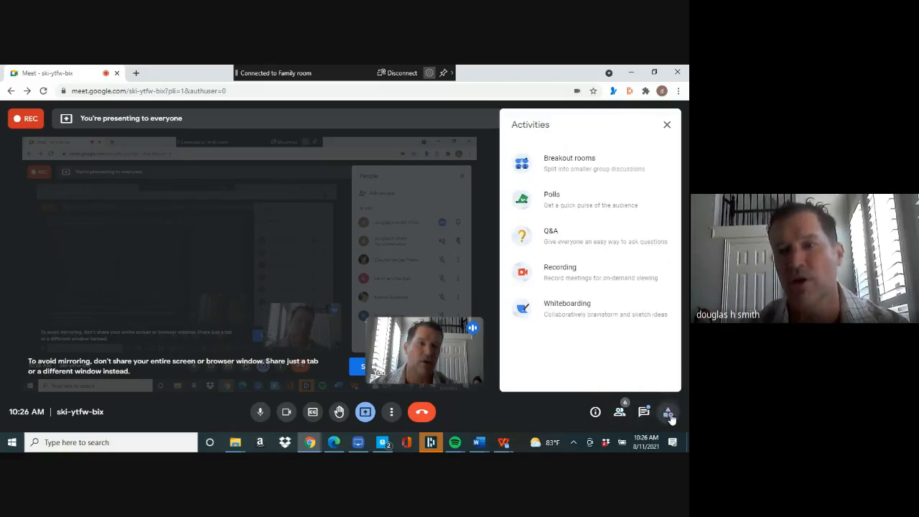
{"action": "left_click", "coordinate": [594, 281]}
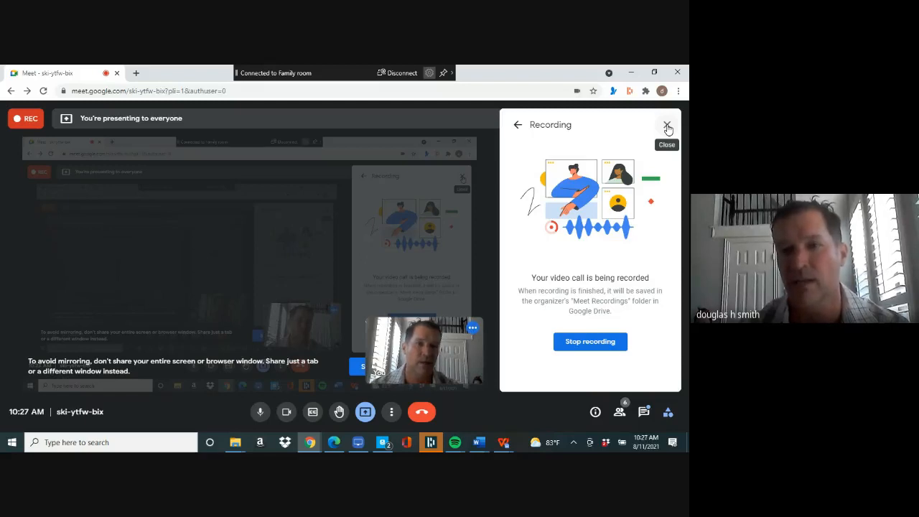
{"action": "left_click", "coordinate": [588, 343]}
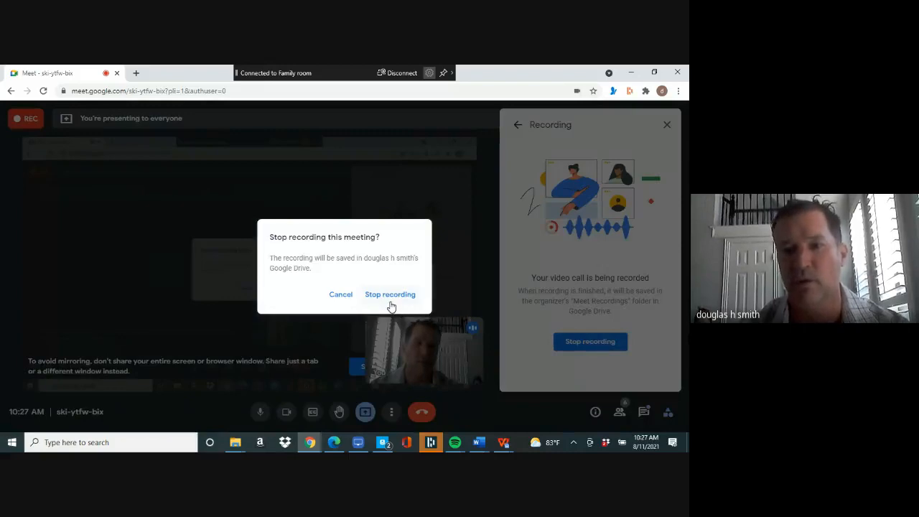